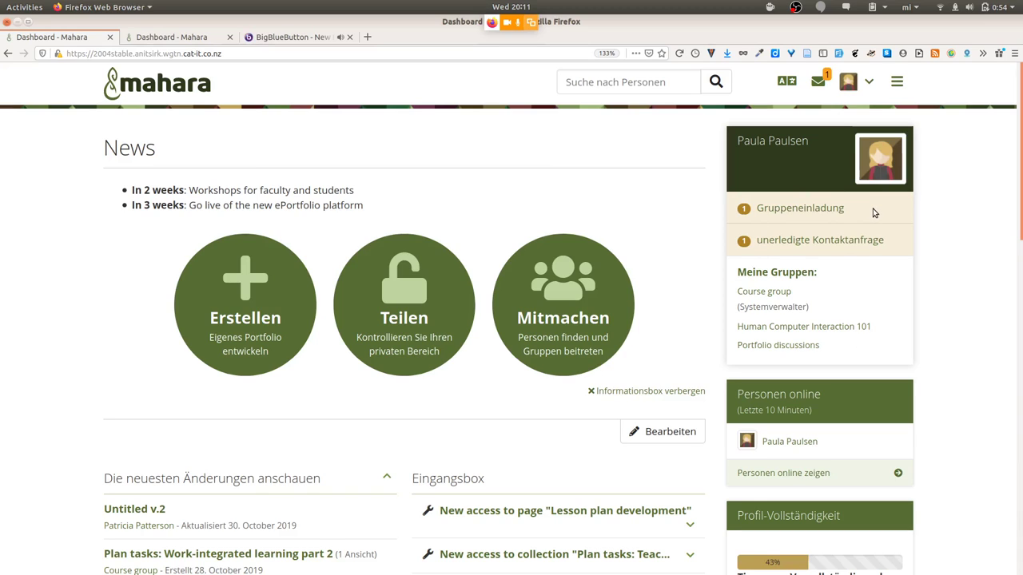
# - Open the account settings and examine the available choices for the interface language
pyautogui.click(871, 81)
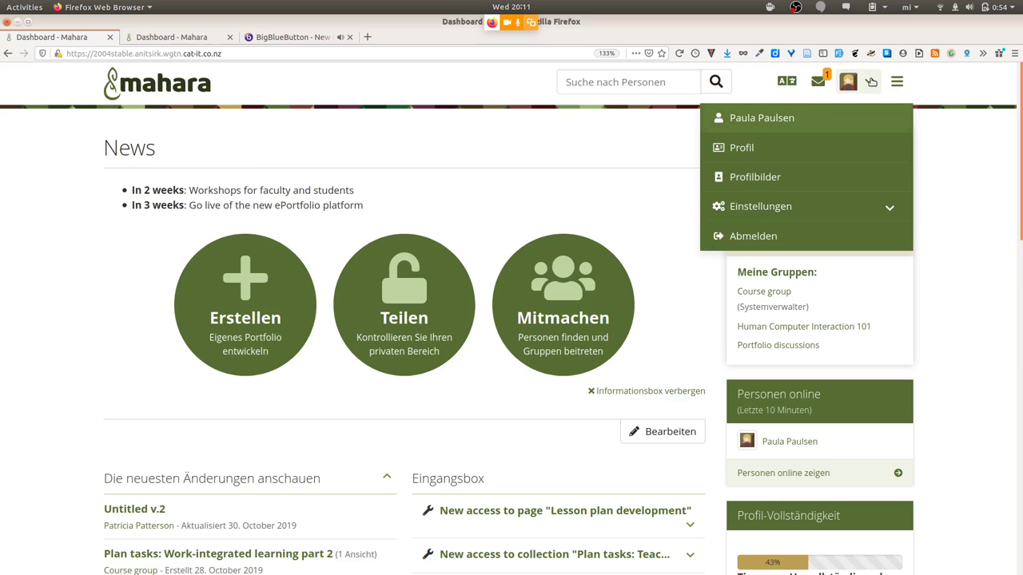
pyautogui.click(810, 205)
pyautogui.click(757, 234)
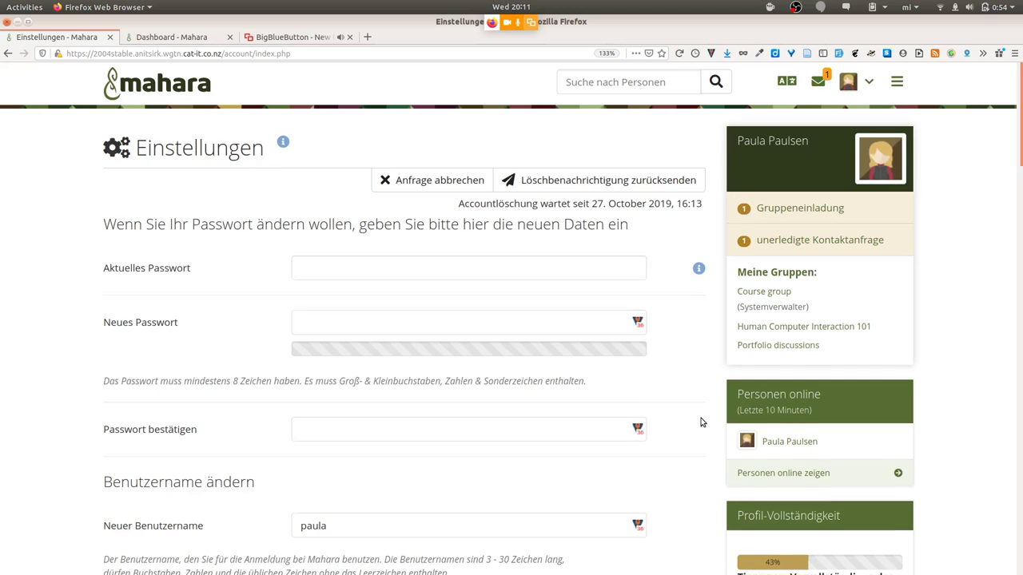
pyautogui.scroll(-3, 700, 416)
pyautogui.scroll(-5, 701, 422)
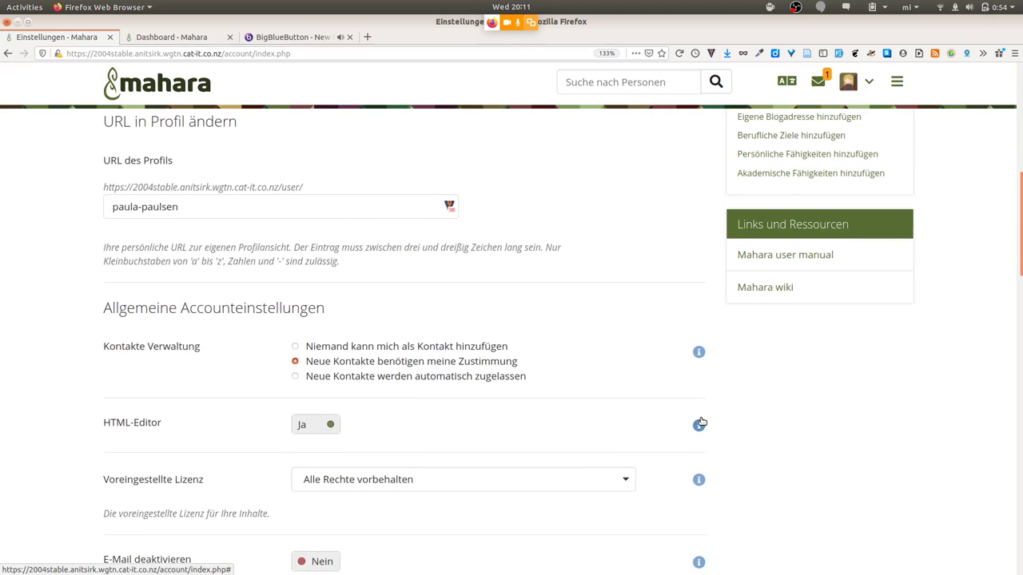
pyautogui.scroll(-6, 700, 424)
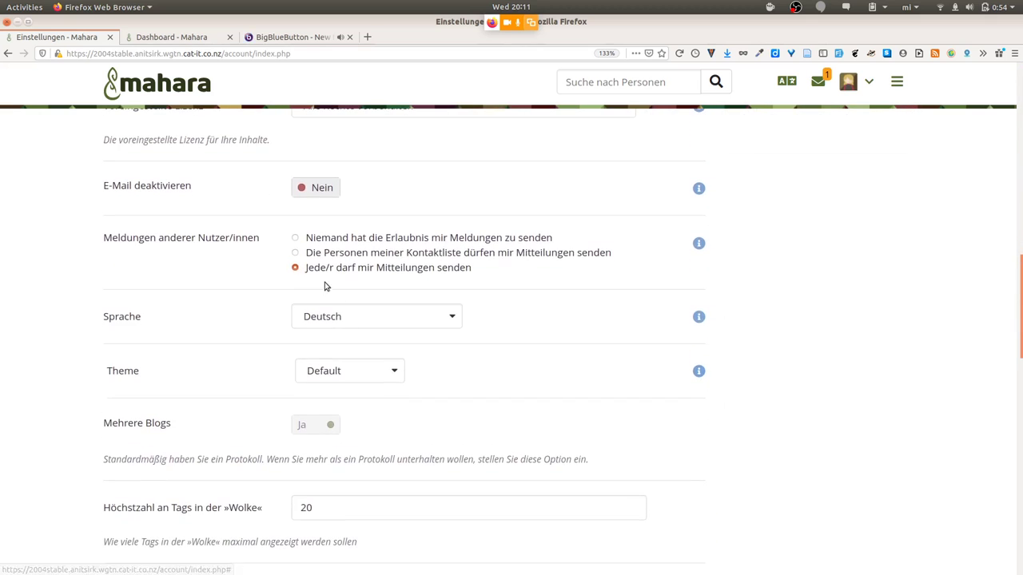
pyautogui.click(354, 316)
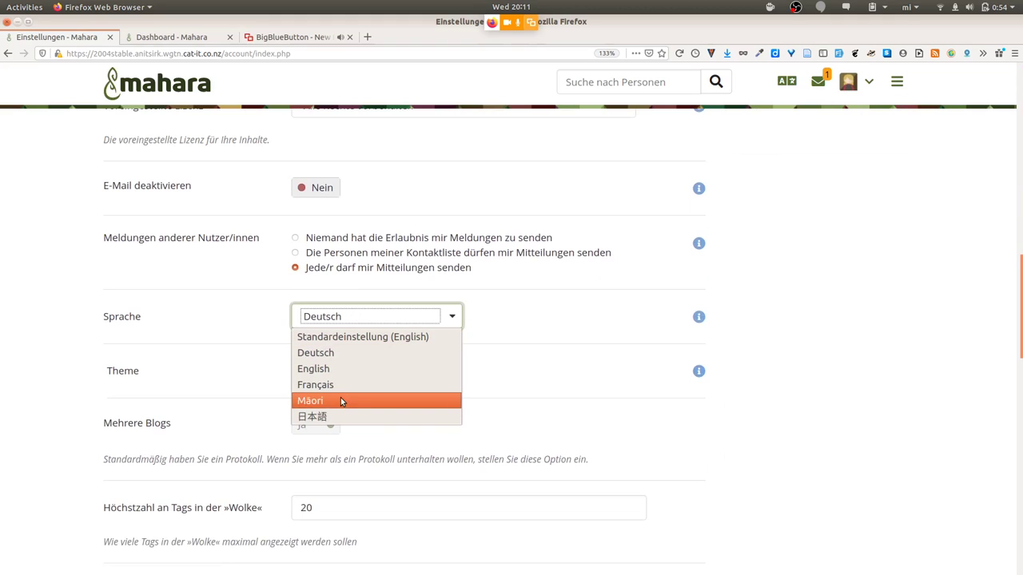
pyautogui.click(856, 408)
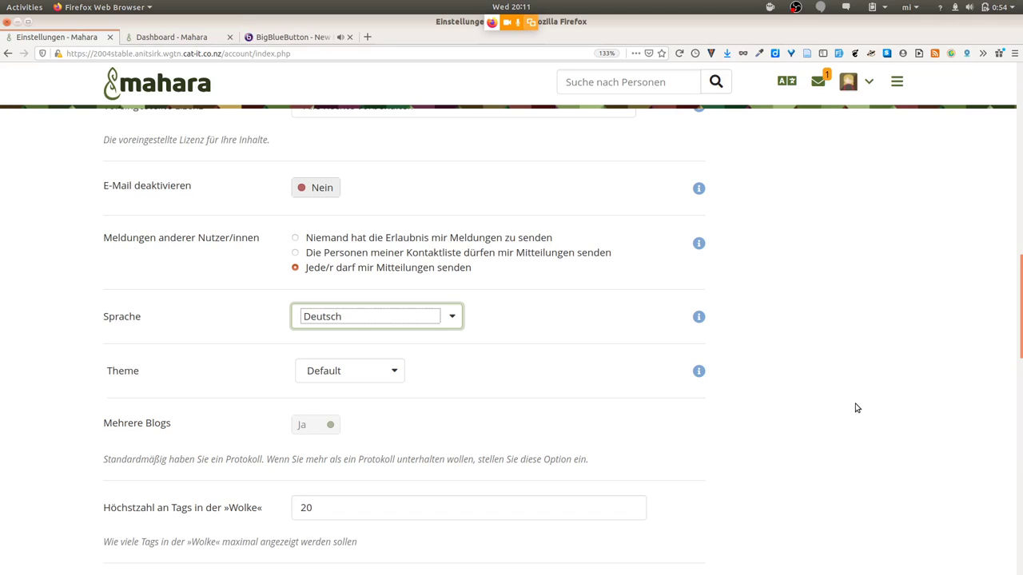
pyautogui.scroll(10, 855, 408)
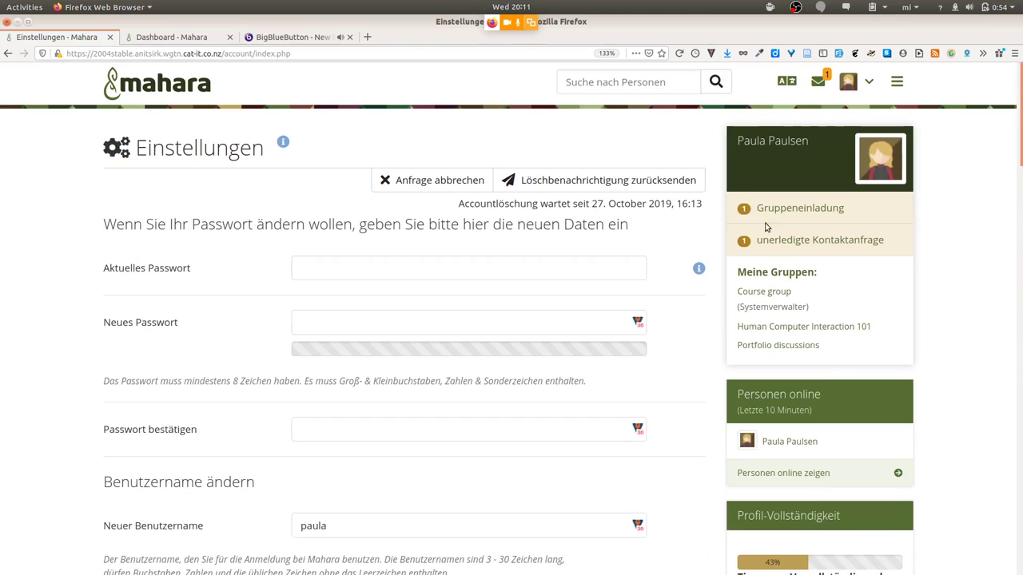
# - Try the site's interface language in Māori and in Japanese
pyautogui.click(785, 82)
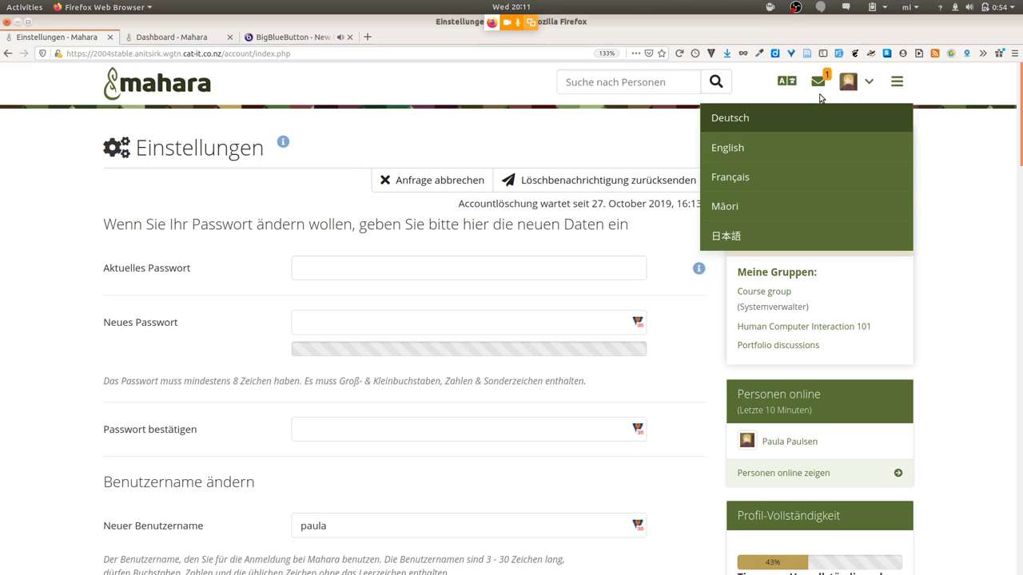
pyautogui.click(747, 212)
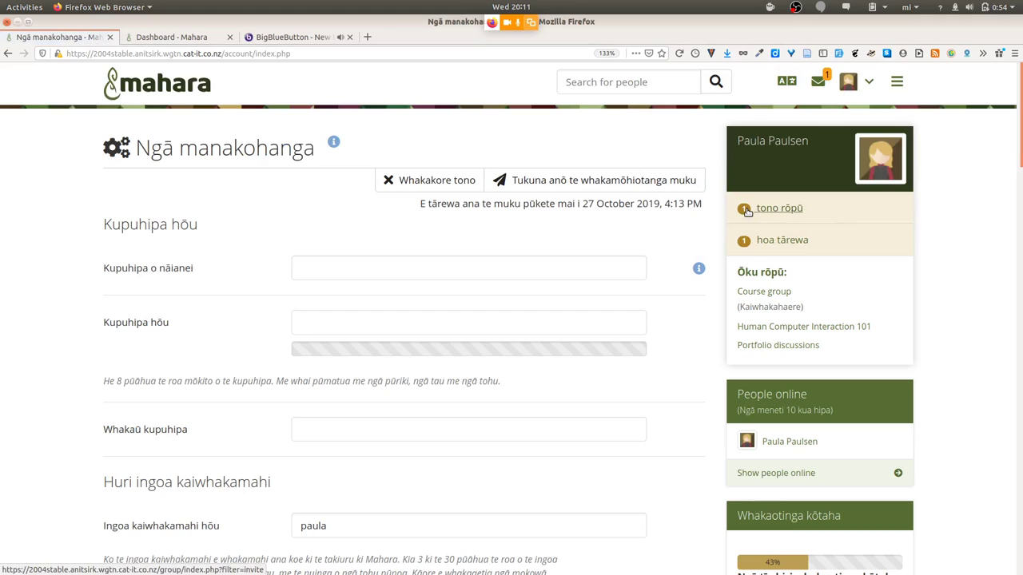
pyautogui.click(800, 85)
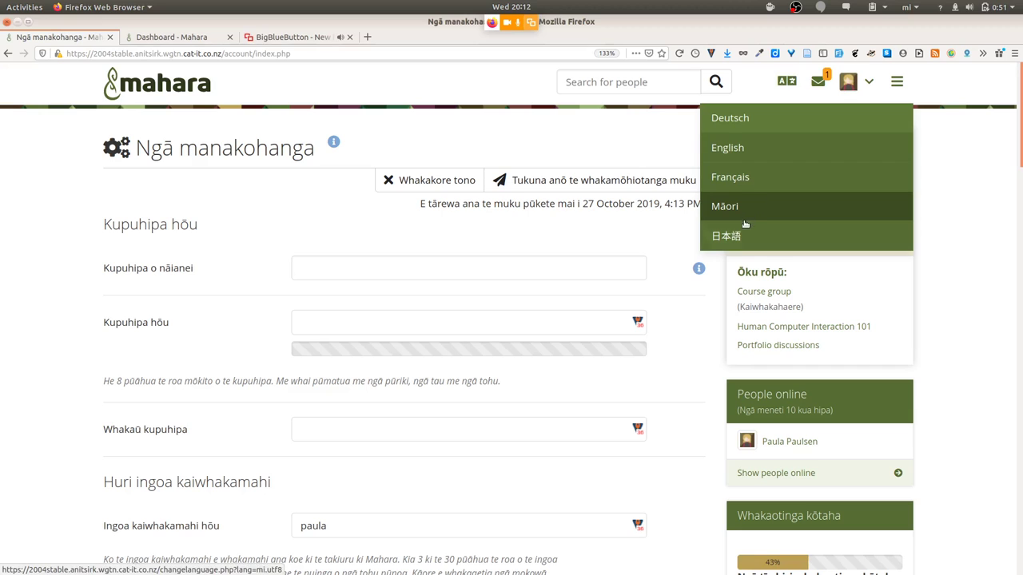
pyautogui.click(743, 234)
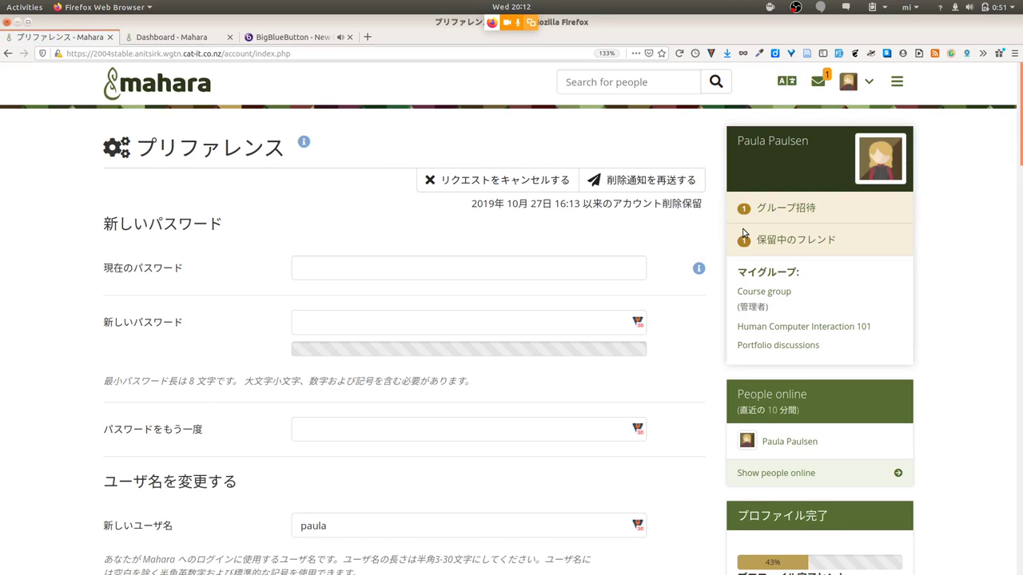
# - Switch the site's interface language to English and return to the dashboard
pyautogui.click(787, 80)
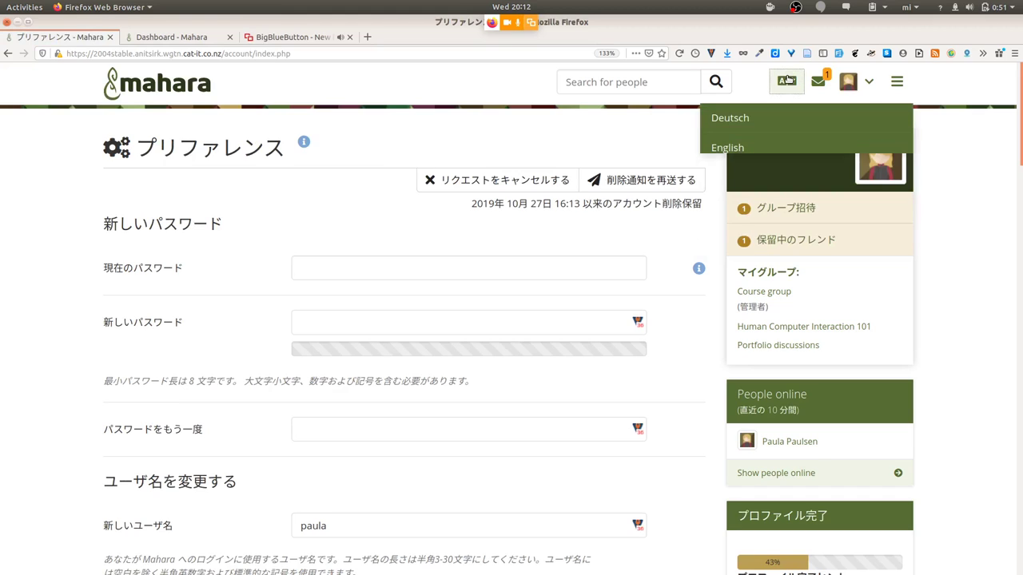
pyautogui.click(751, 148)
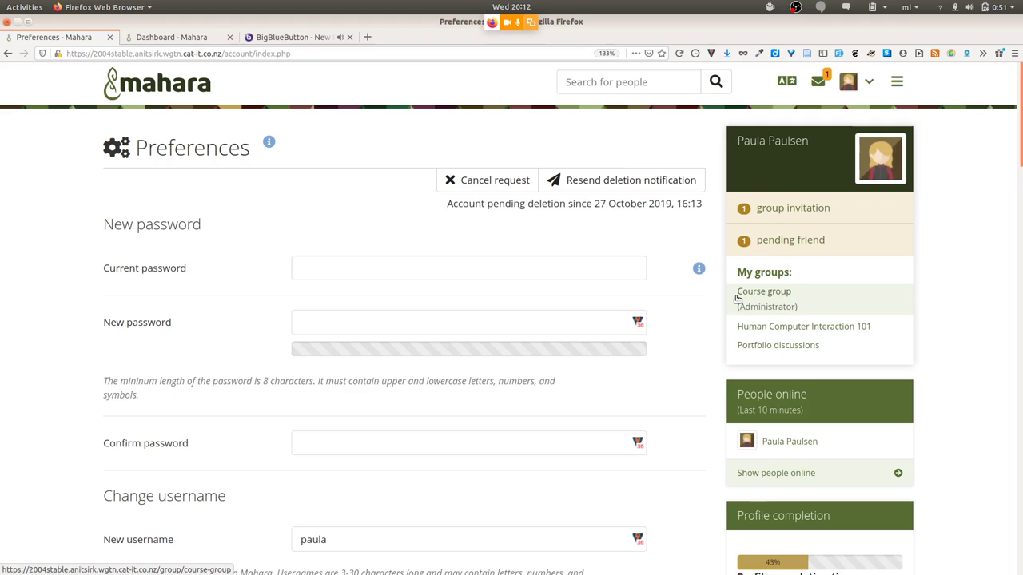
pyautogui.click(180, 84)
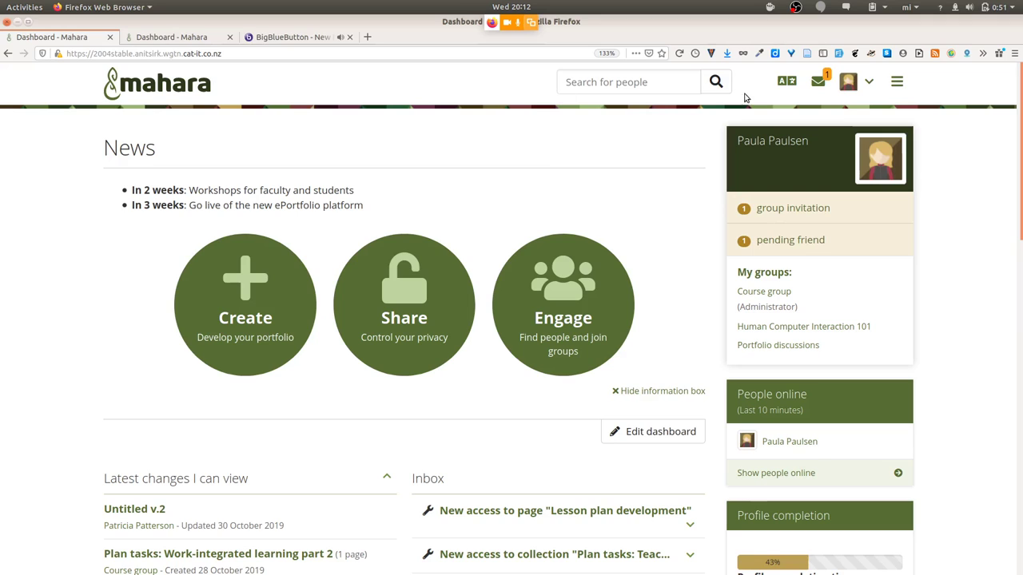
# - Open the list of portfolios shared by this account and open access editing for the HCI experiments collection
pyautogui.click(897, 86)
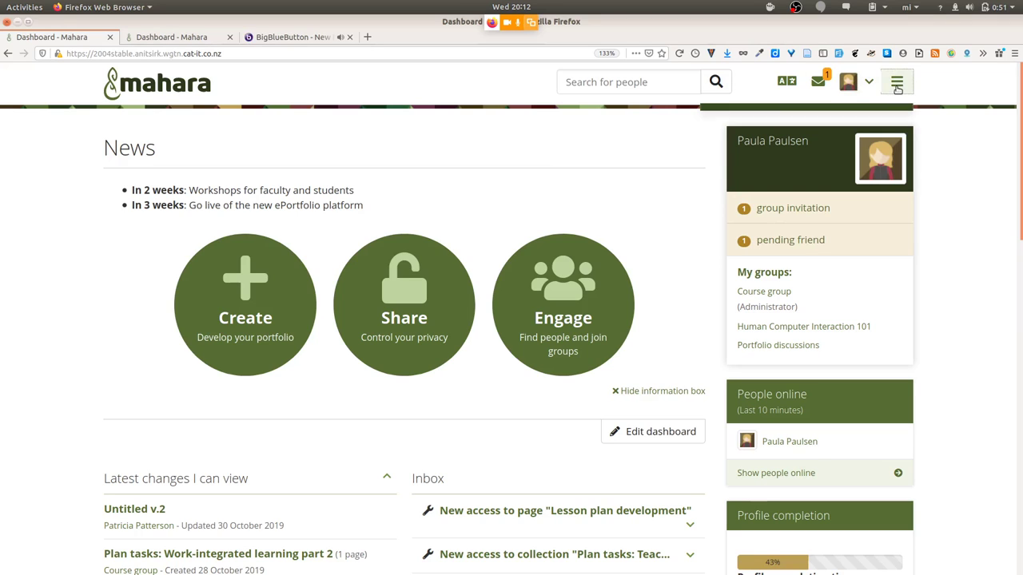
pyautogui.click(860, 180)
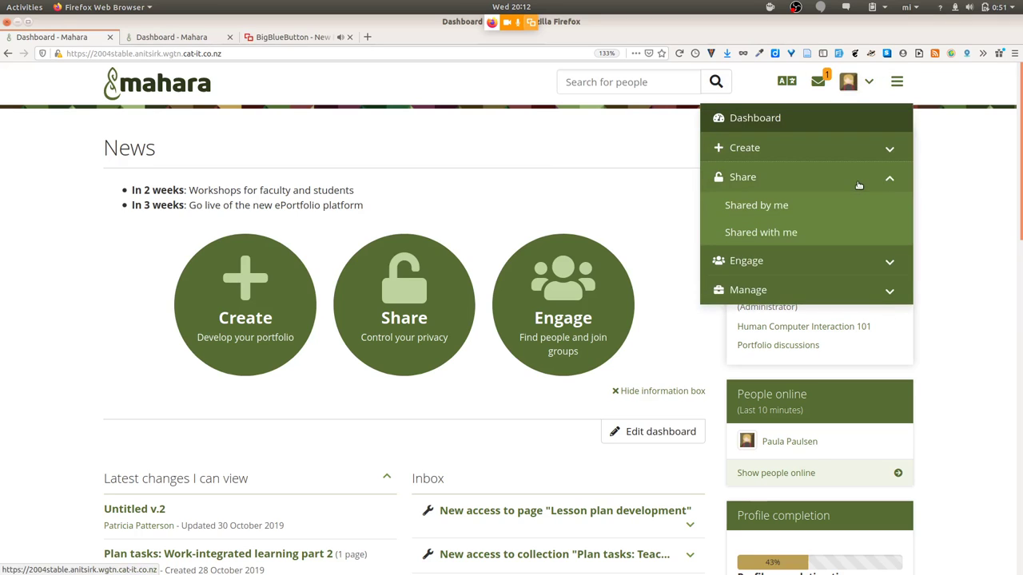
pyautogui.click(847, 205)
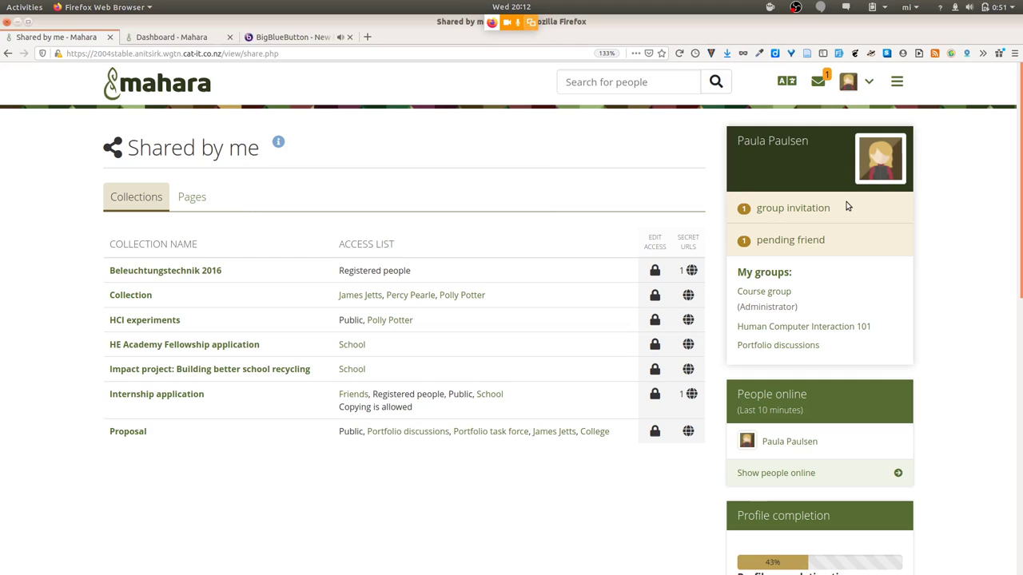
pyautogui.click(653, 320)
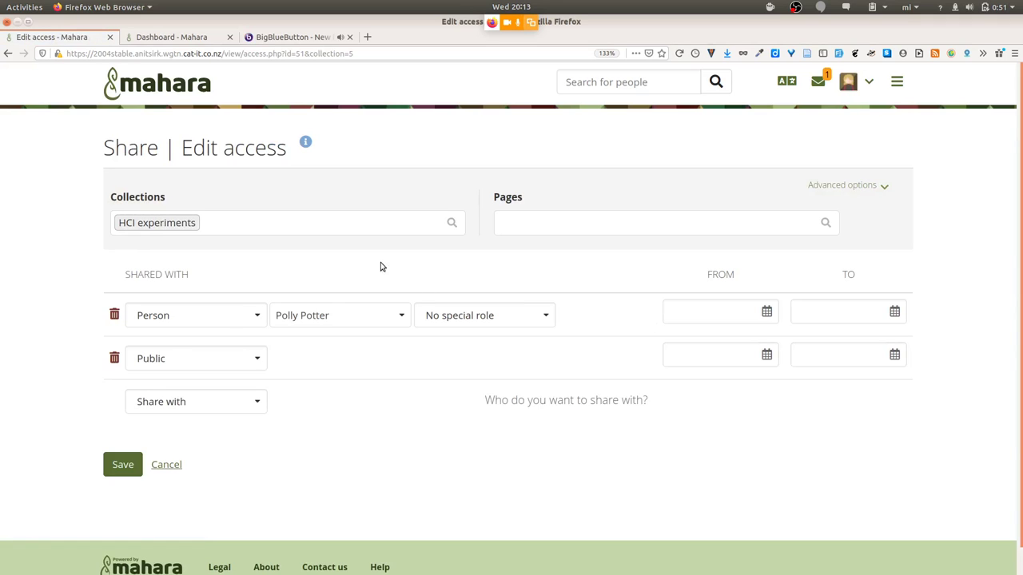
# - Change the collection's Public access entry to Person and browse the people suggested for it
pyautogui.scroll(-1, 327, 293)
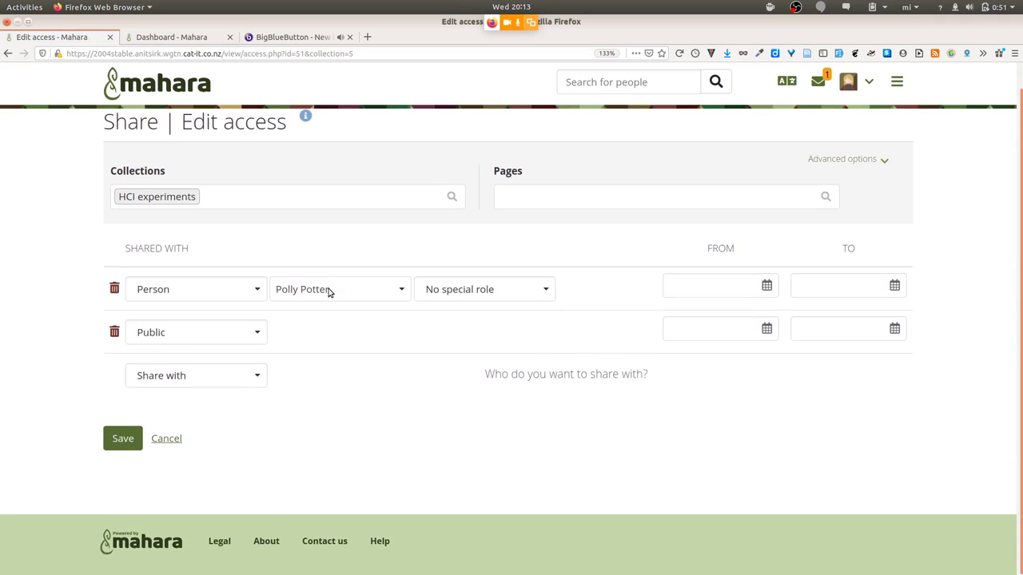
pyautogui.click(215, 335)
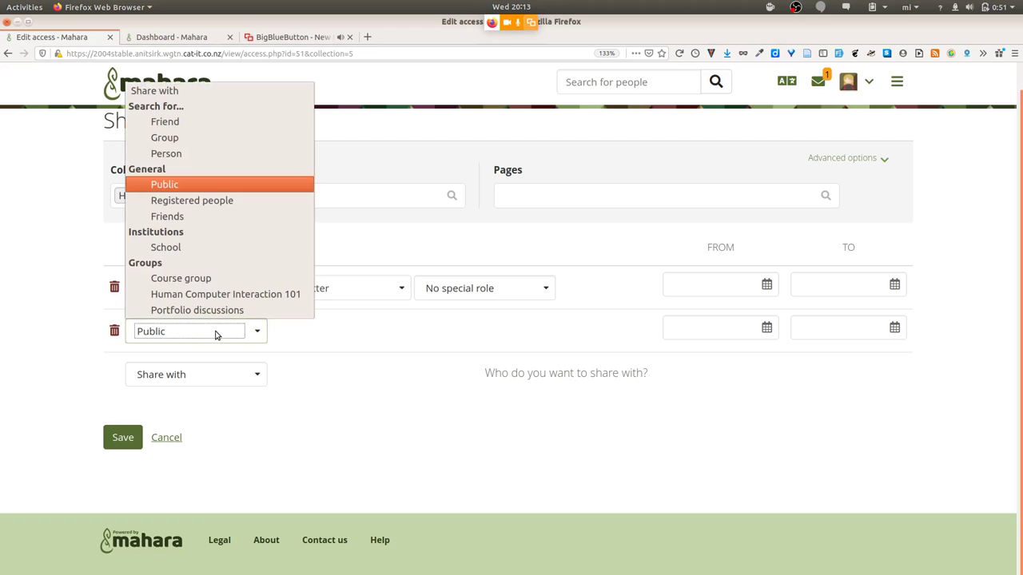
pyautogui.click(192, 154)
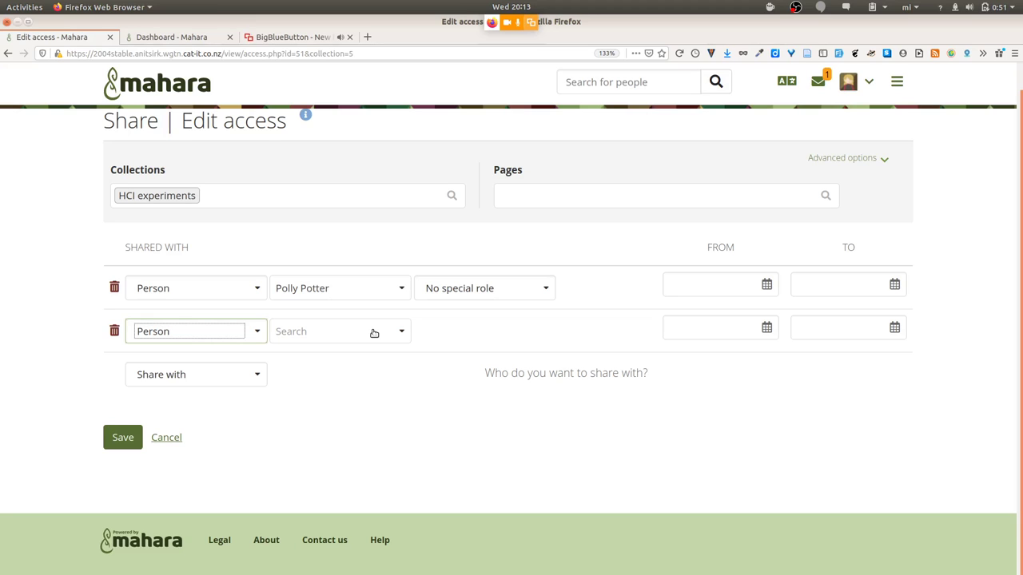
pyautogui.click(374, 333)
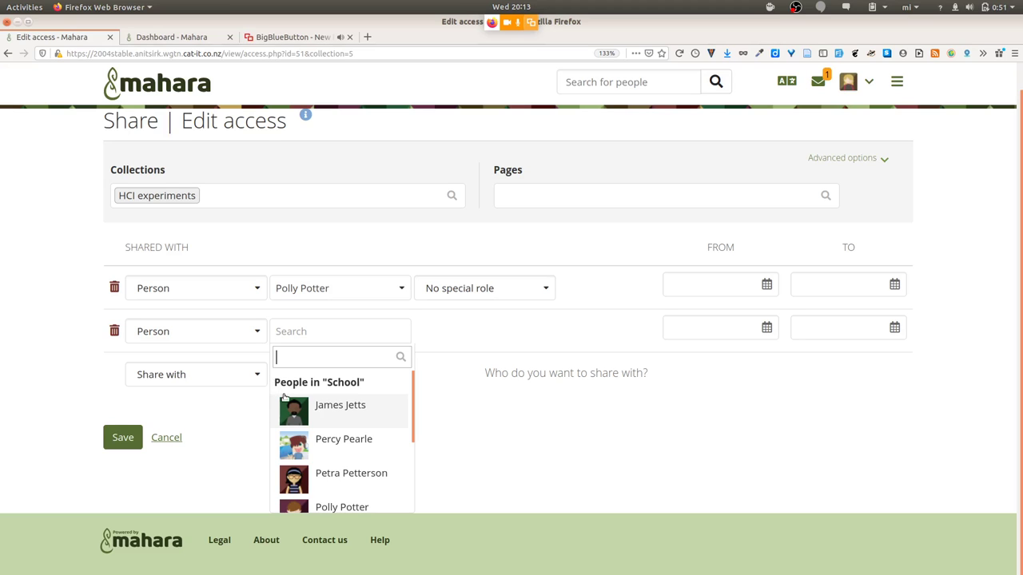
pyautogui.scroll(-3, 380, 395)
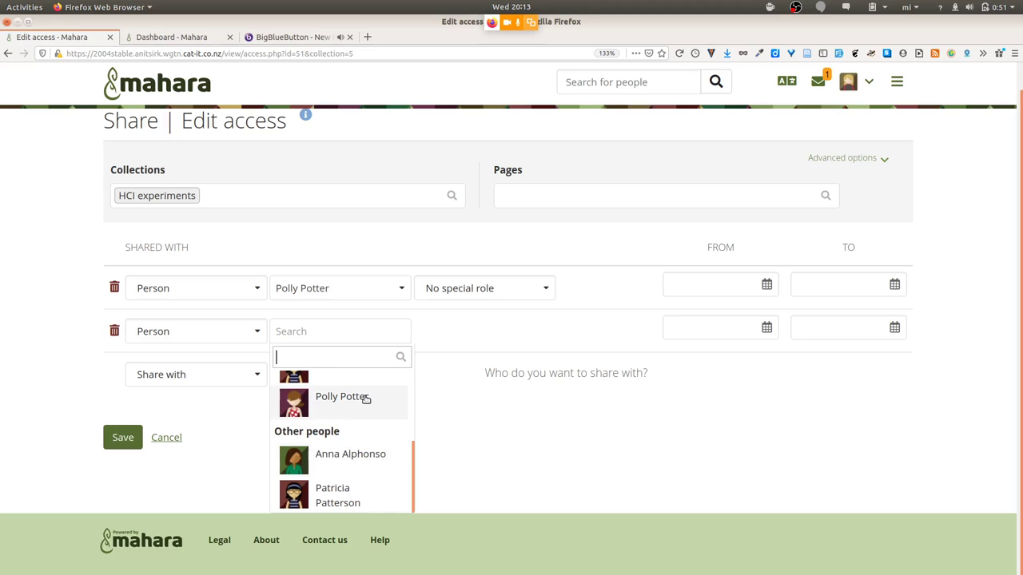
pyautogui.scroll(1, 365, 400)
pyautogui.scroll(2, 365, 399)
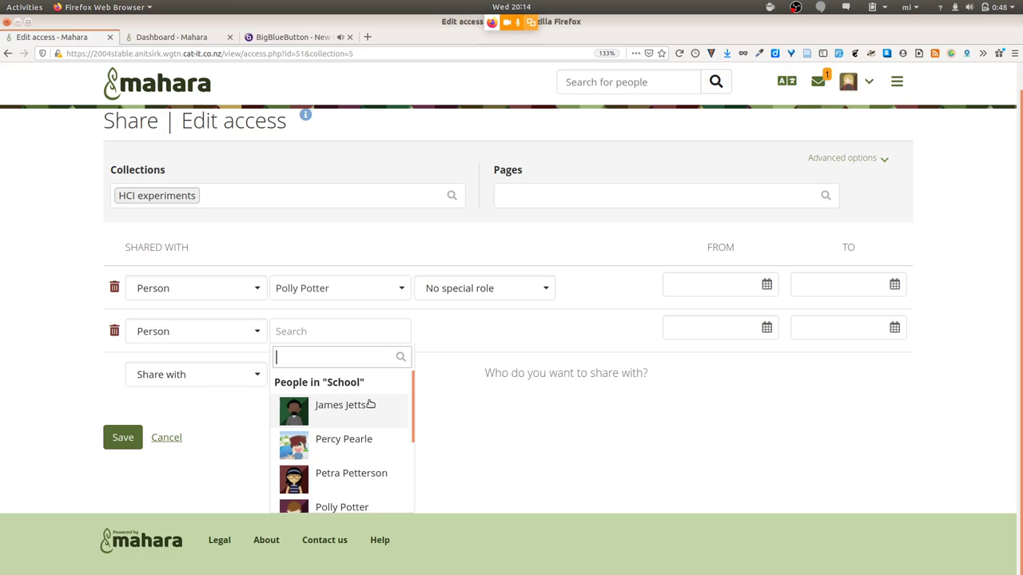
# - Leave the access page without saving its changes and open the groups overview
pyautogui.click(894, 86)
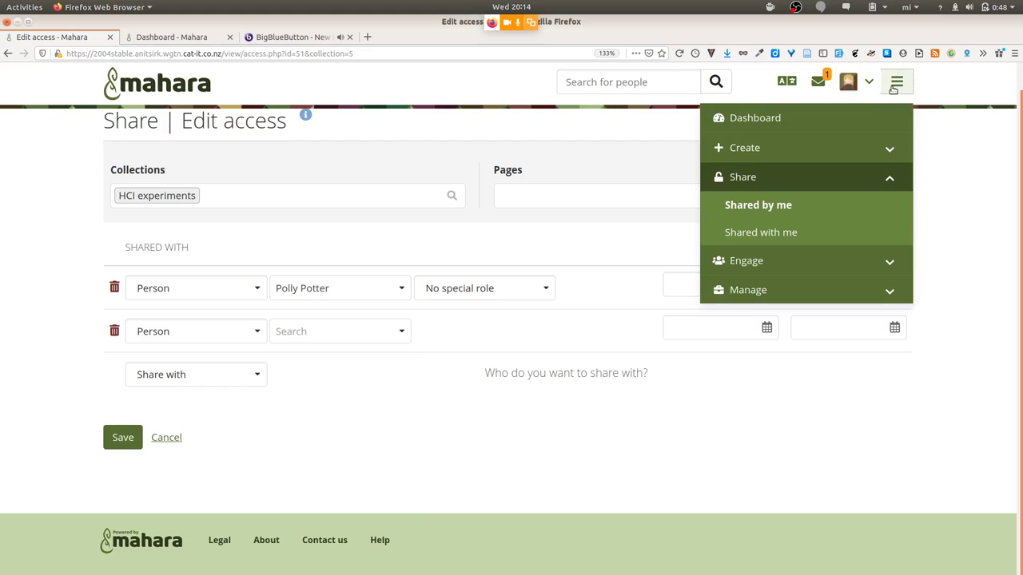
pyautogui.click(838, 262)
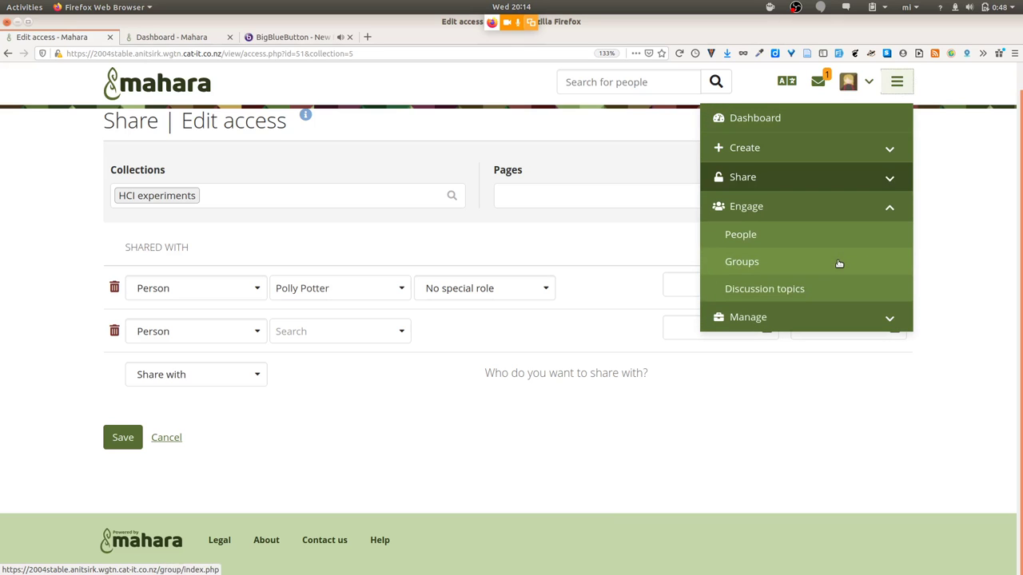
pyautogui.click(839, 262)
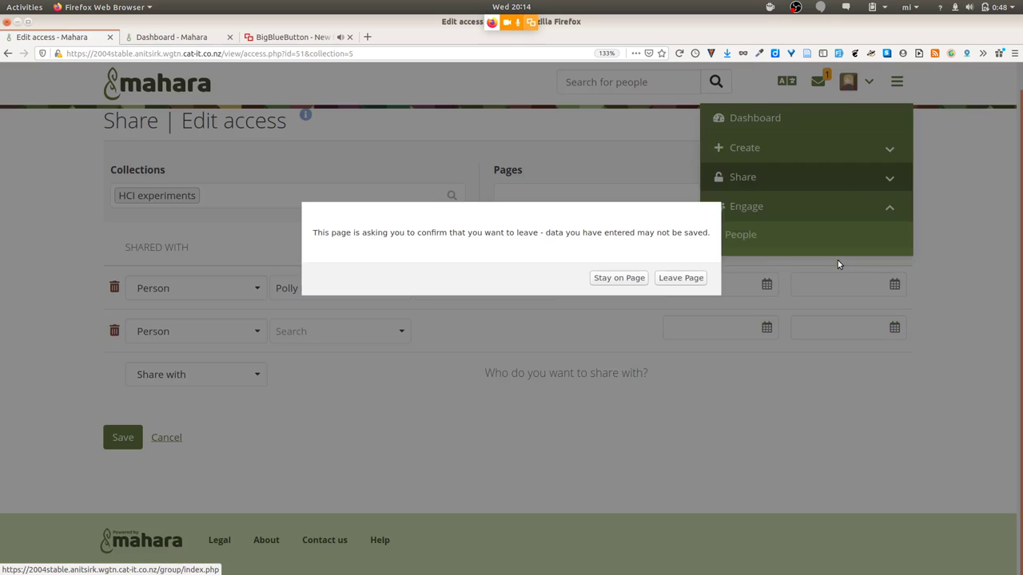
pyautogui.click(662, 280)
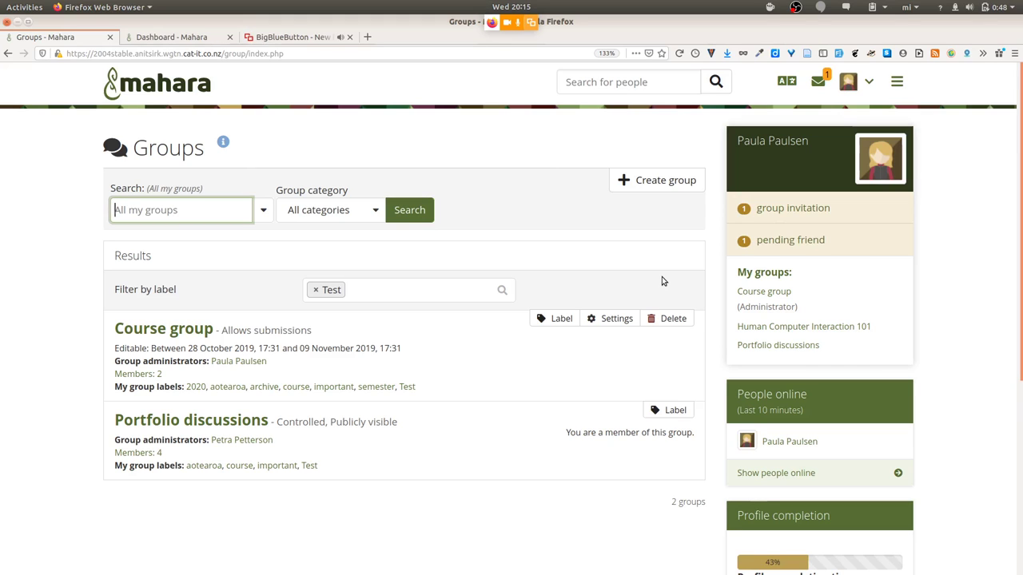
# - Remove the Test label filter from the group results and look through the scope options of the group search
pyautogui.click(315, 291)
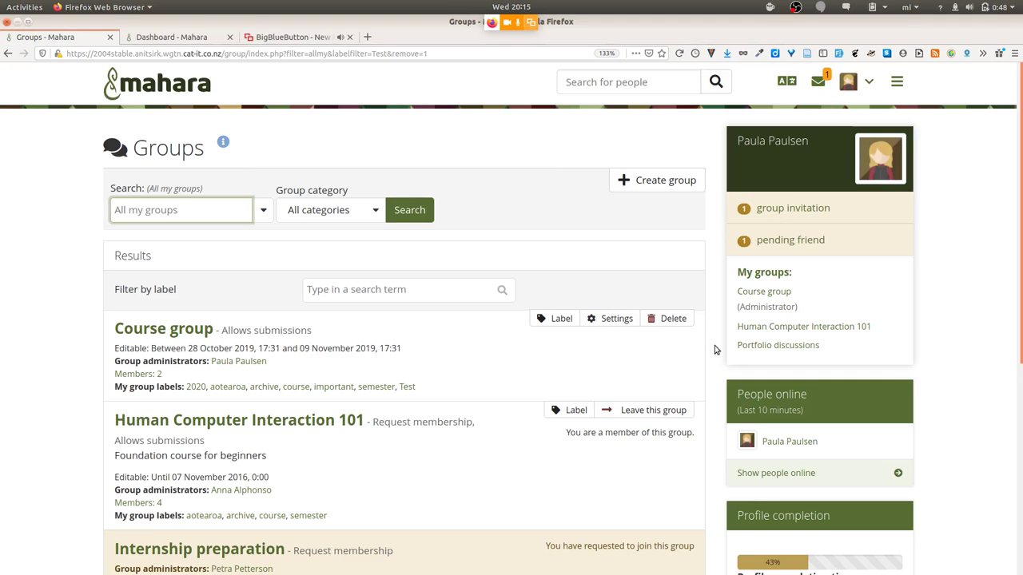
pyautogui.scroll(-1, 715, 349)
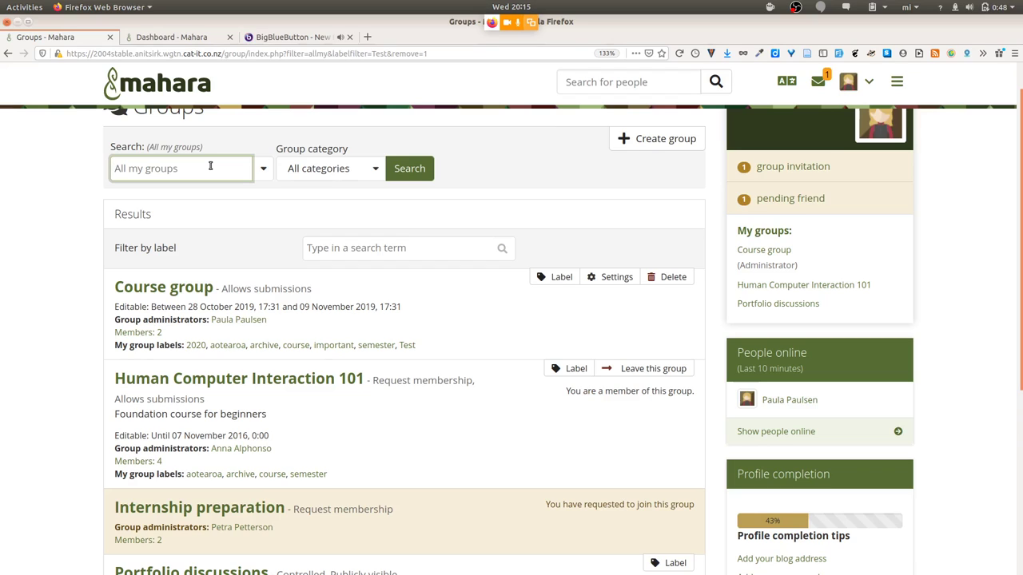
pyautogui.press('XF86AudioLowerVolume')
pyautogui.click(260, 170)
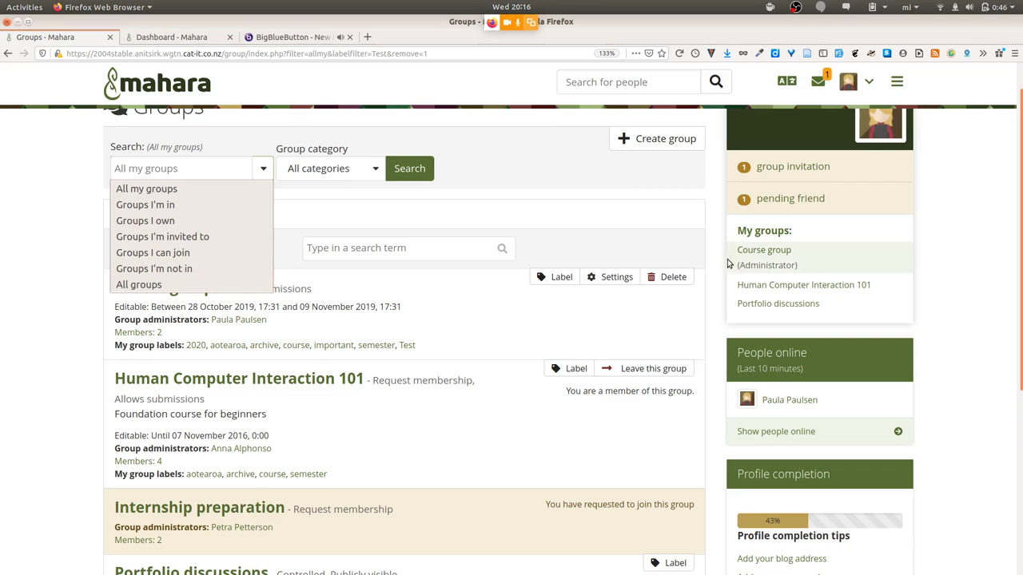
pyautogui.click(262, 166)
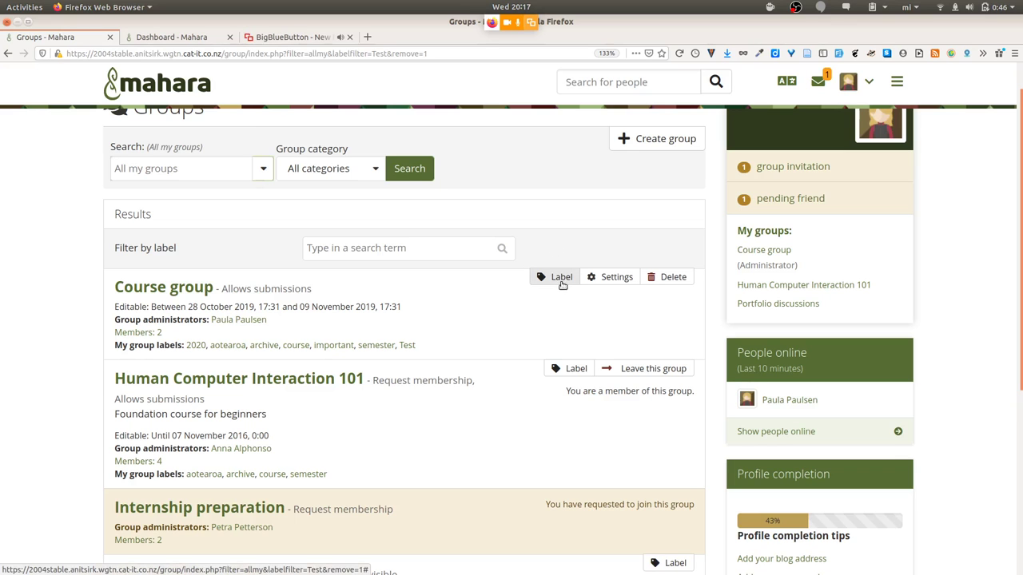
# - View the personal labels of Course group and filter the groups by the label aotearoa
pyautogui.click(561, 280)
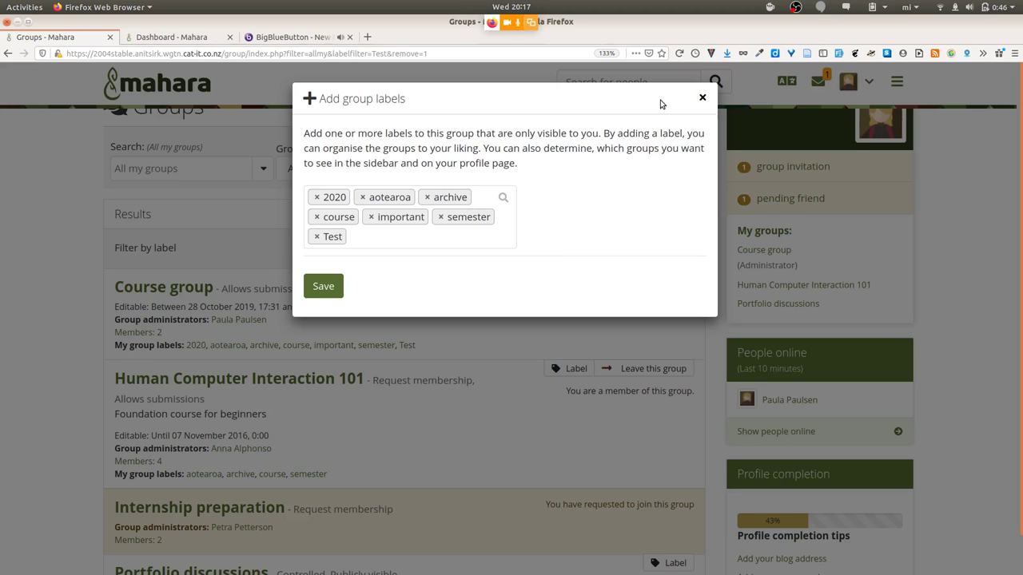
pyautogui.click(703, 98)
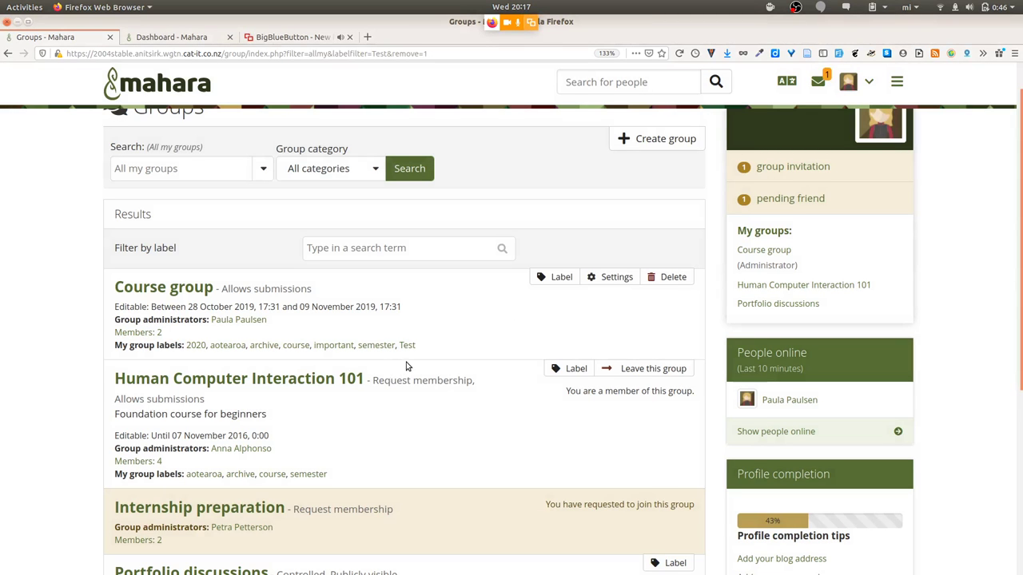
pyautogui.click(228, 344)
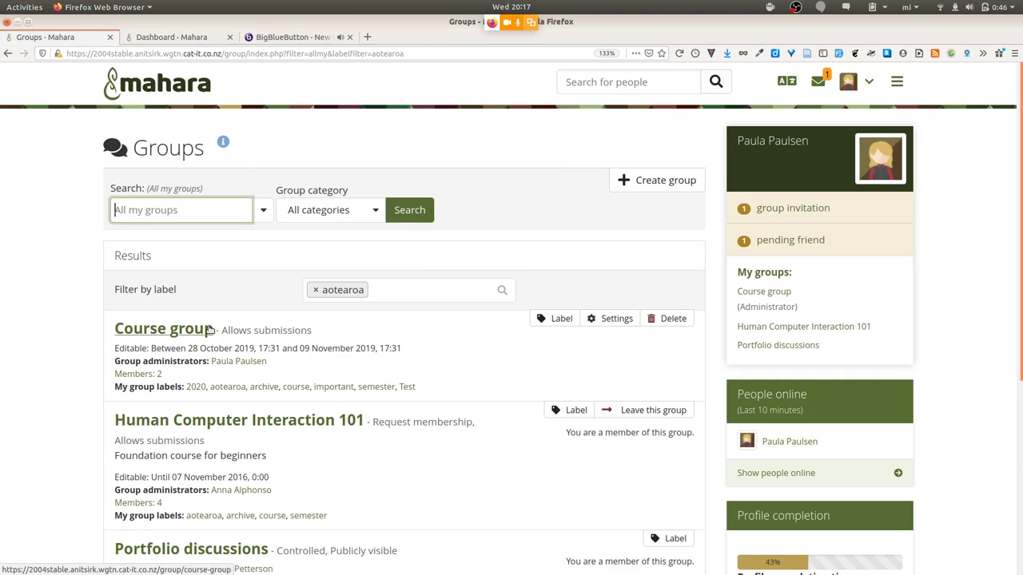
# - Look through the groups labelled aotearoa, visit the dashboard and reopen the groups overview to check the label filter
pyautogui.scroll(-3, 209, 330)
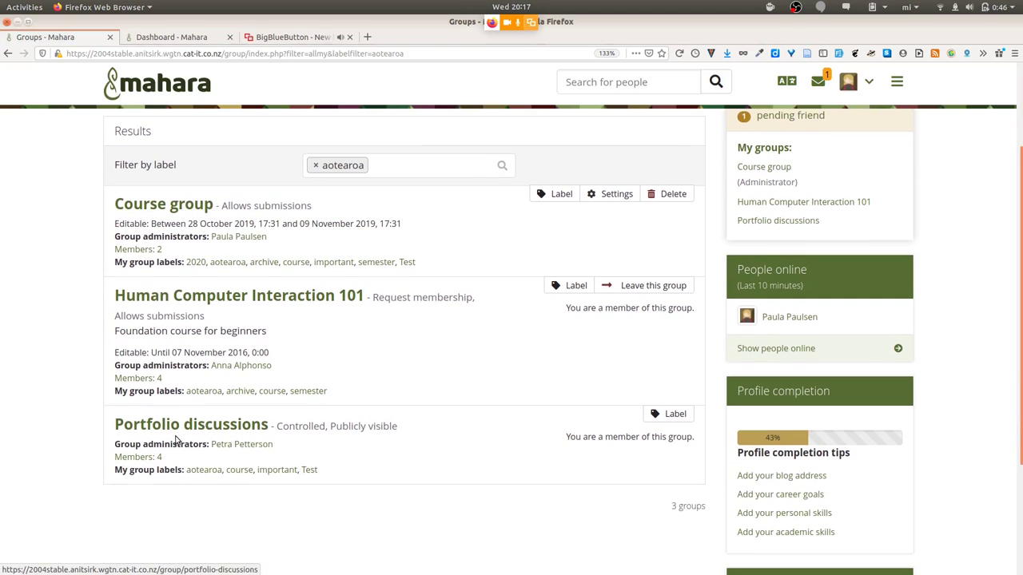
pyautogui.scroll(1, 359, 411)
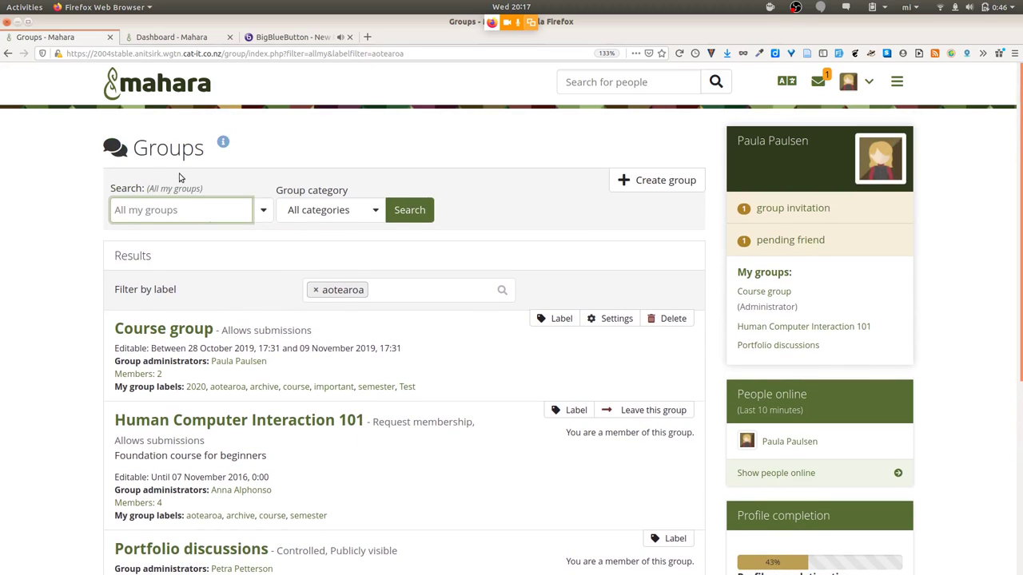
pyautogui.click(148, 89)
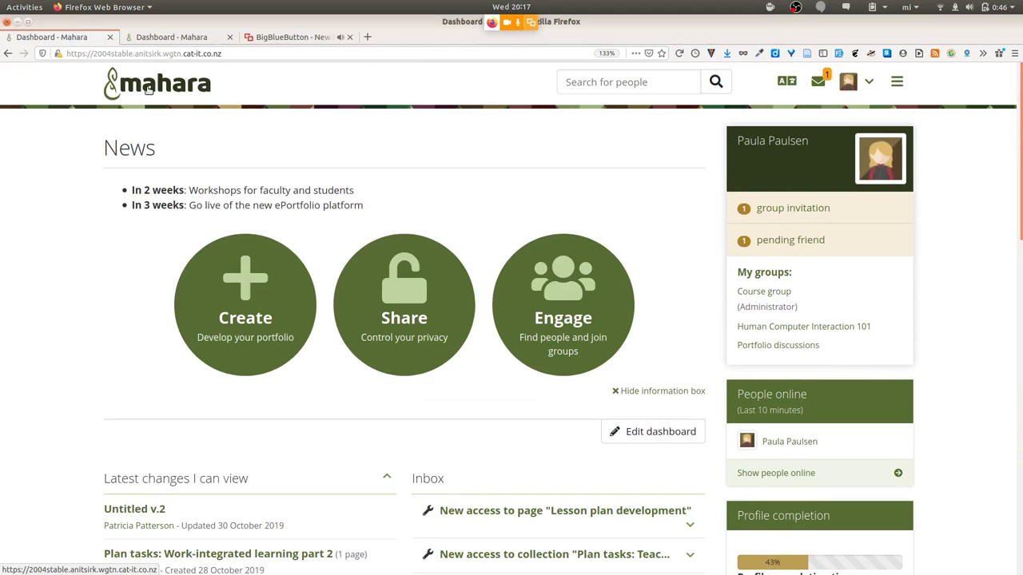
pyautogui.click(556, 300)
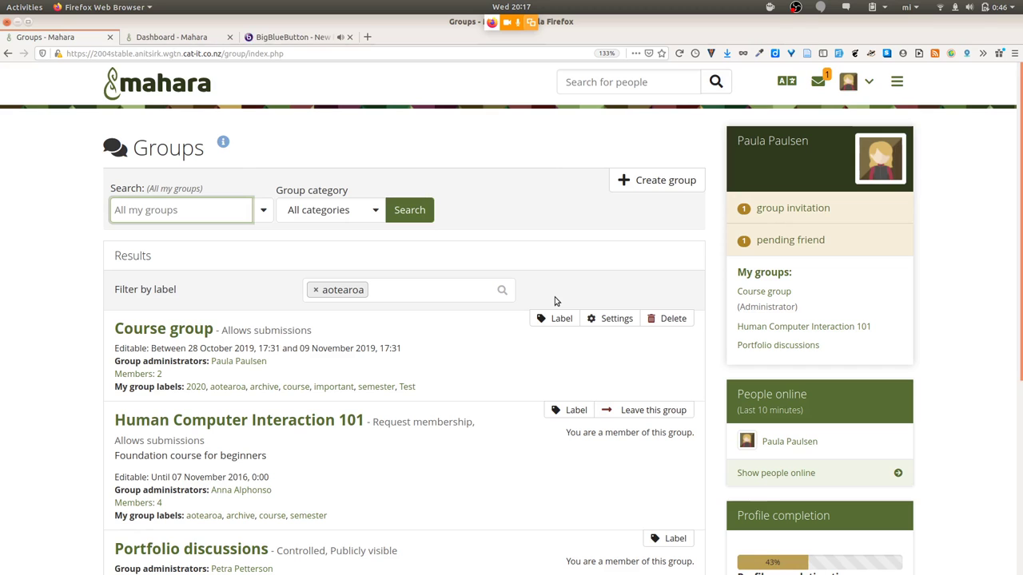
pyautogui.scroll(-2, 557, 300)
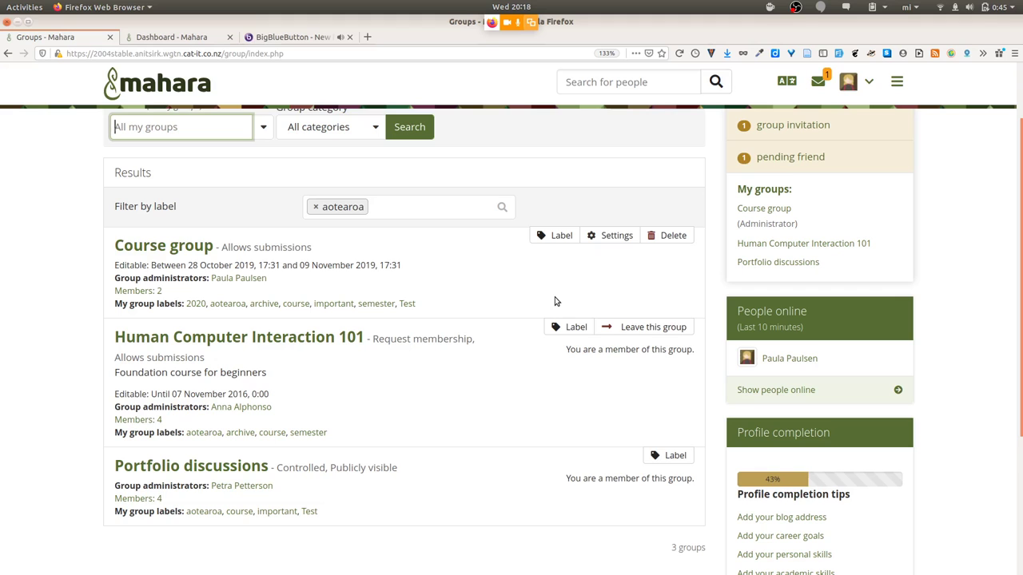
pyautogui.scroll(2, 556, 300)
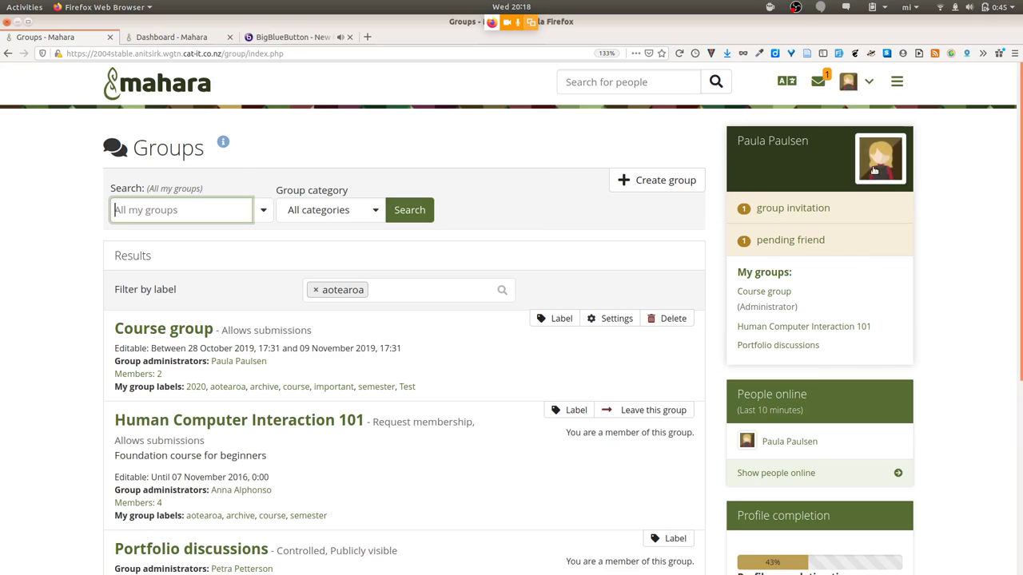
# - Open the account preferences and examine the option for displaying only groups labeled with aotearoa
pyautogui.click(873, 80)
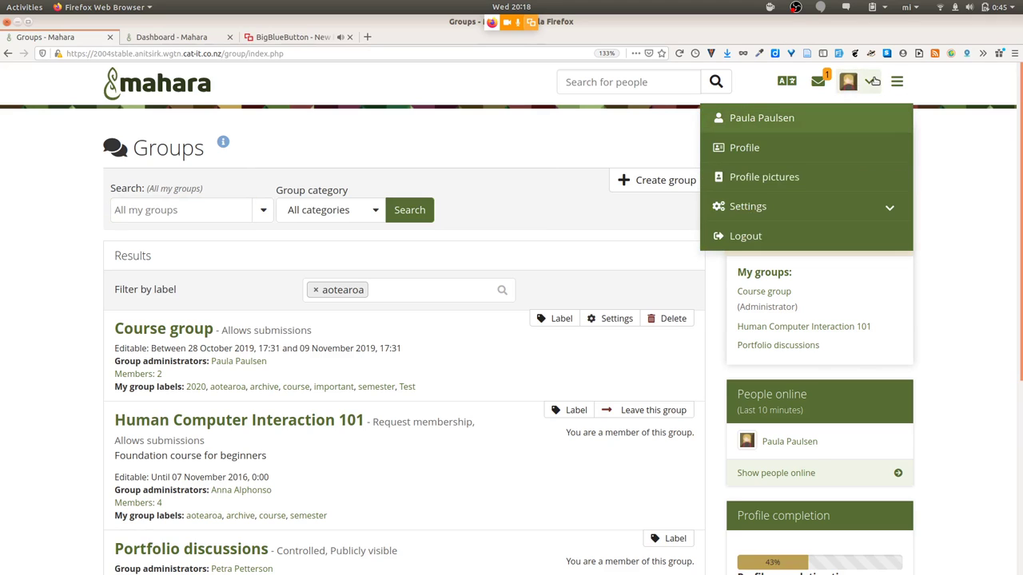
pyautogui.click(799, 206)
pyautogui.click(779, 237)
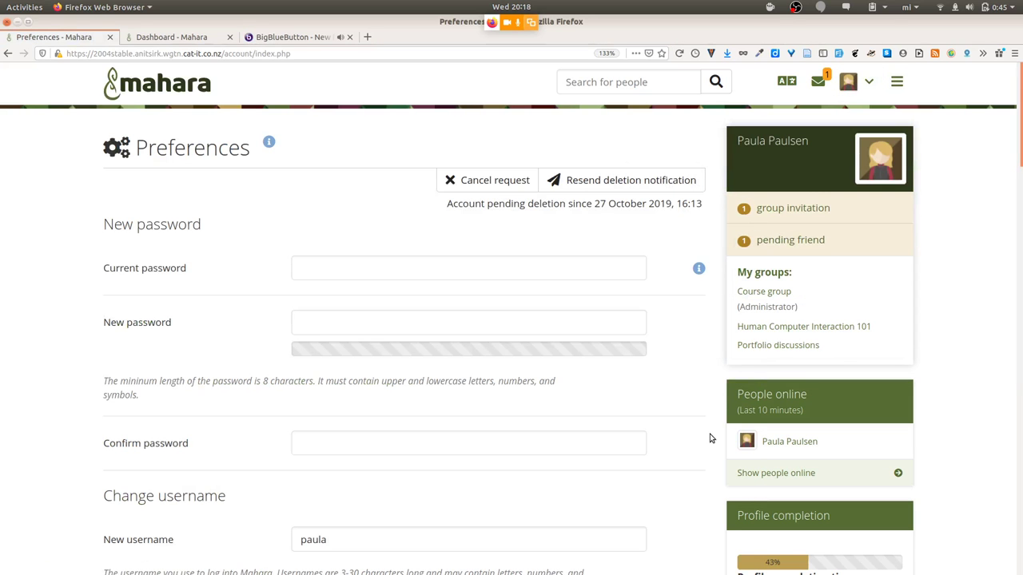
pyautogui.scroll(-10, 711, 438)
pyautogui.scroll(-10, 711, 437)
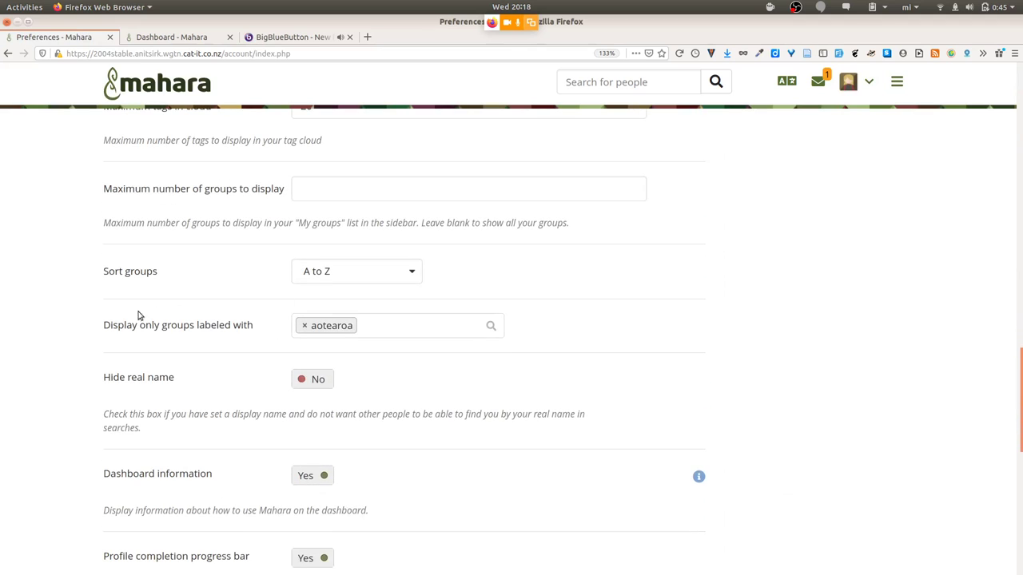
pyautogui.moveTo(108, 325); pyautogui.dragTo(256, 327)
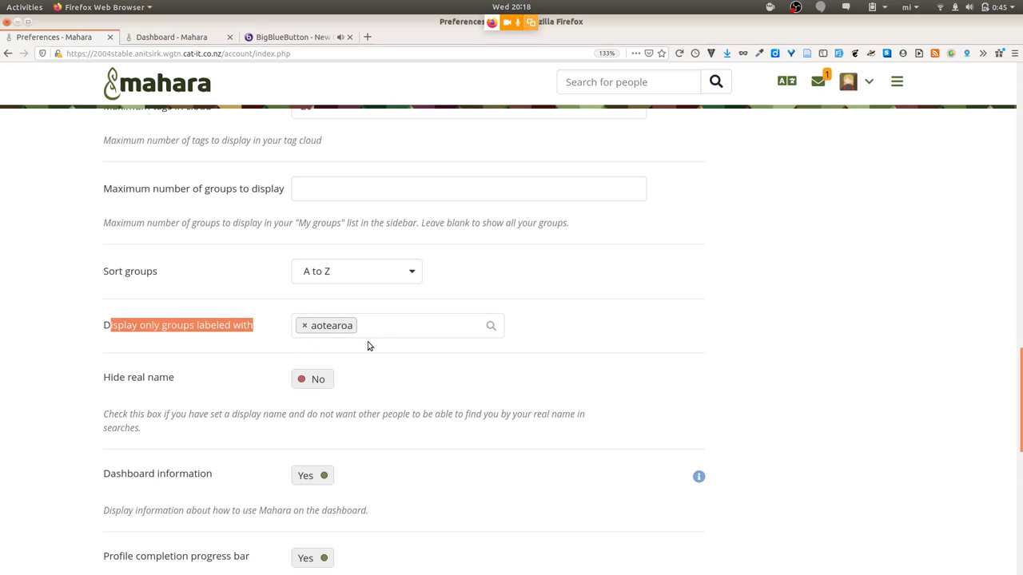
pyautogui.scroll(-10, 367, 345)
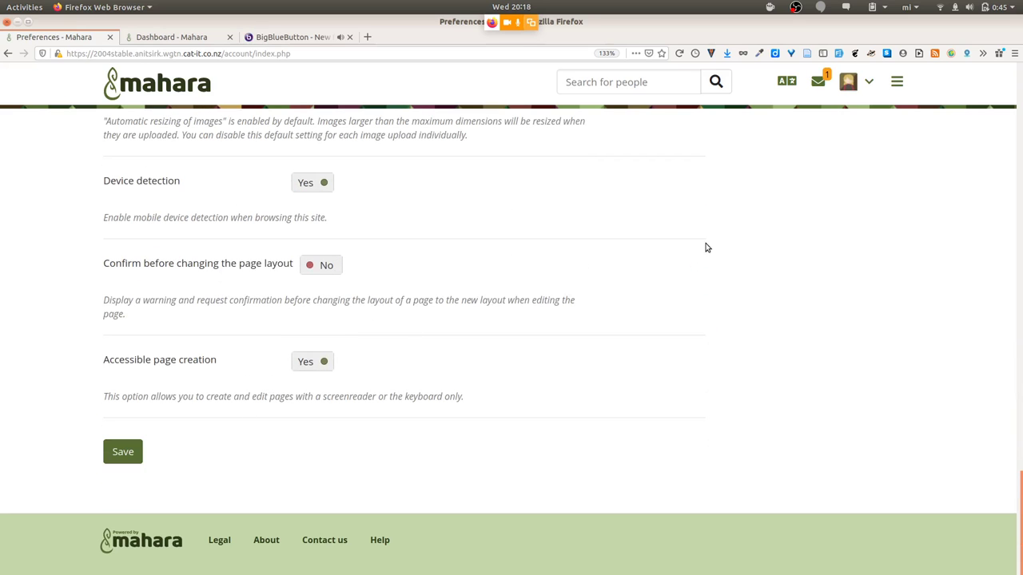
# - Open the profile page for editing, add the label aotearoa to the My groups block's group filter and save the block
pyautogui.click(848, 87)
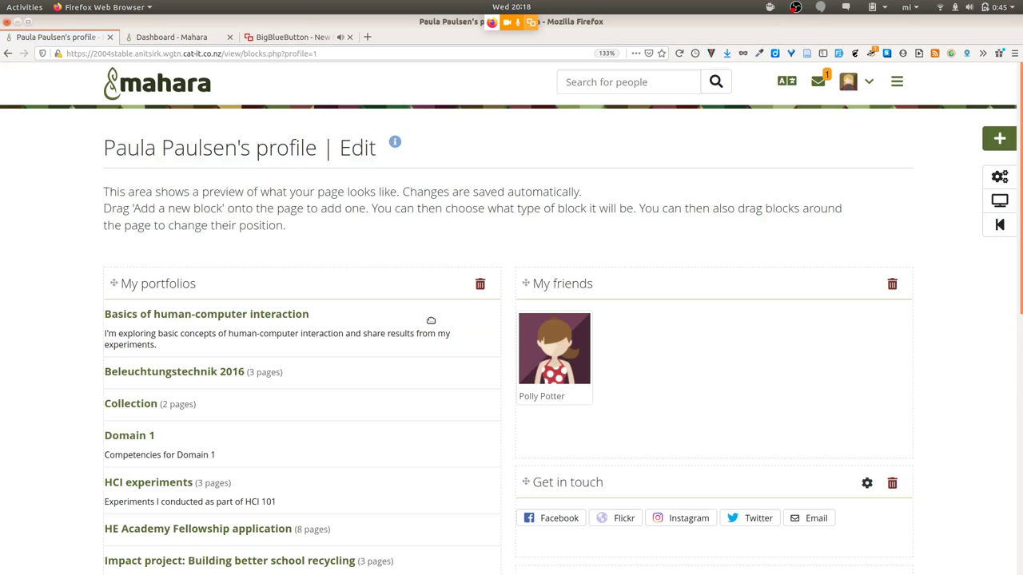
pyautogui.scroll(-10, 431, 320)
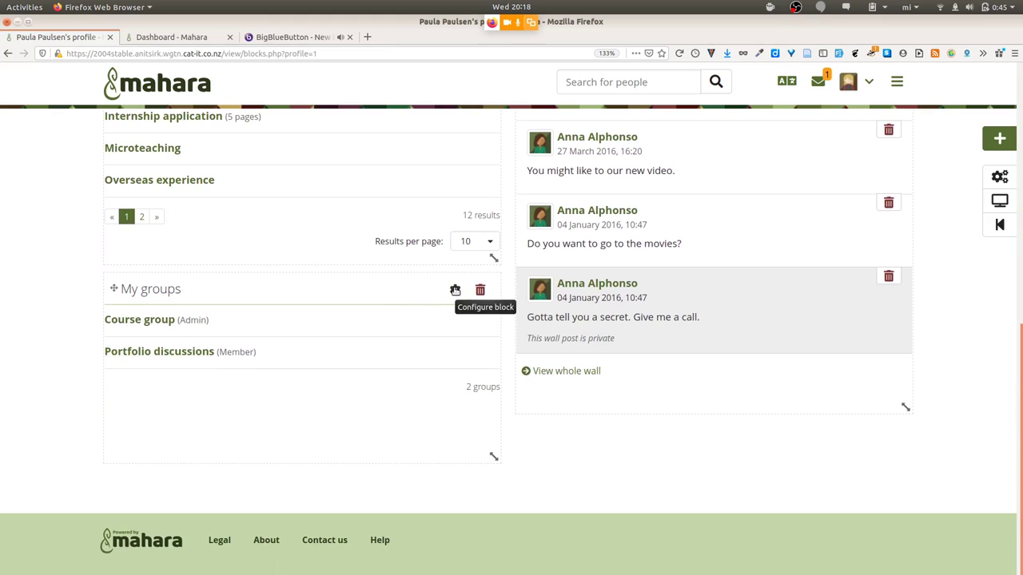
pyautogui.click(454, 290)
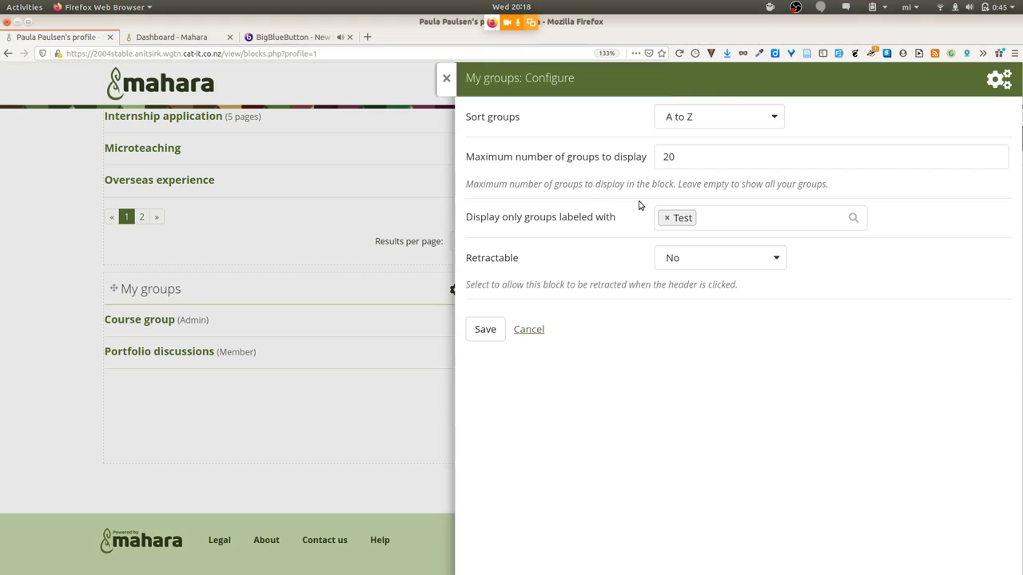
pyautogui.click(726, 216)
pyautogui.write('aot')
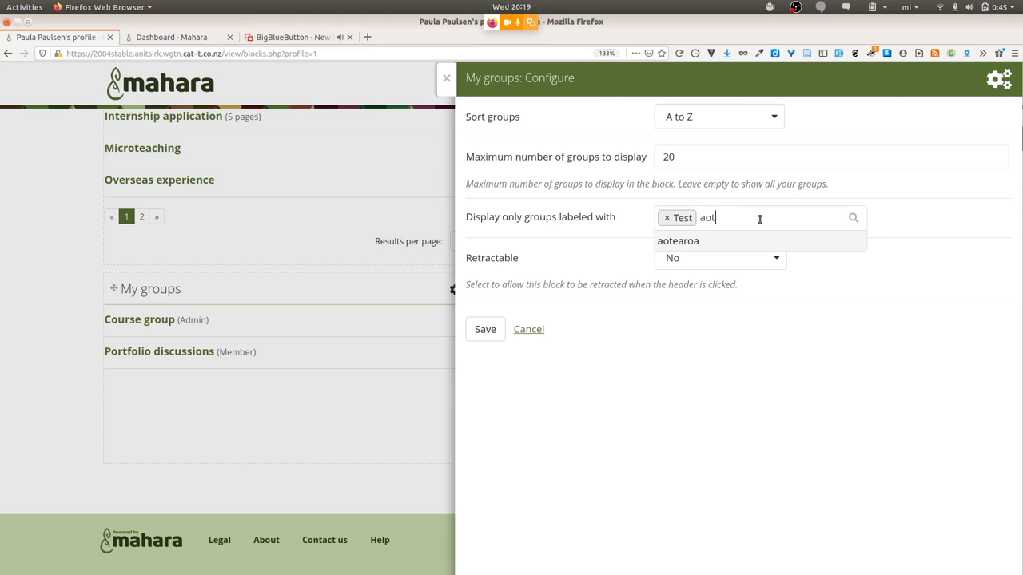
pyautogui.click(683, 241)
pyautogui.click(483, 344)
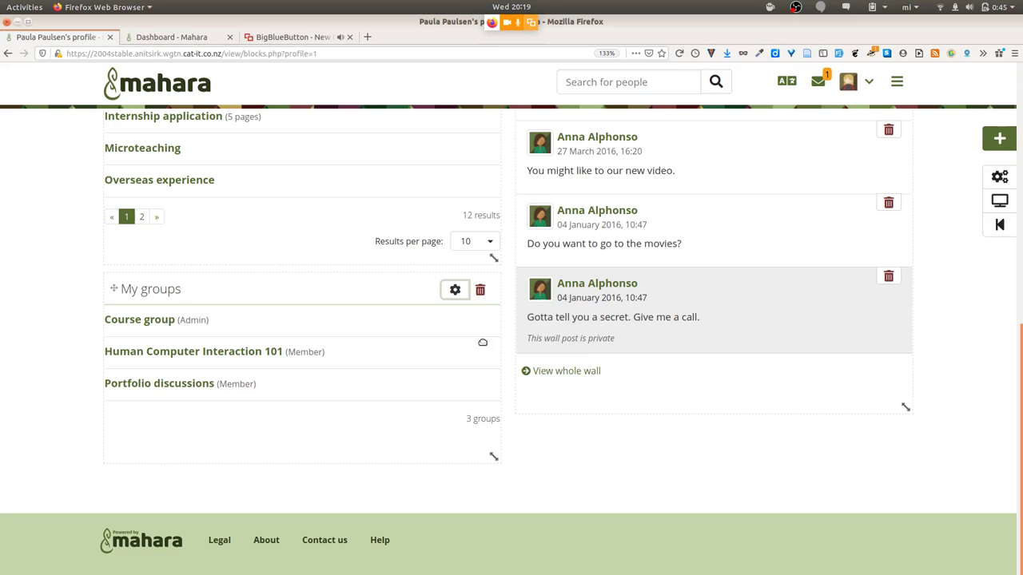
# - Switch to the private browsing window and show the site administrator's dashboard on the 2004stable site
pyautogui.hotkey('alt', 'Tab')
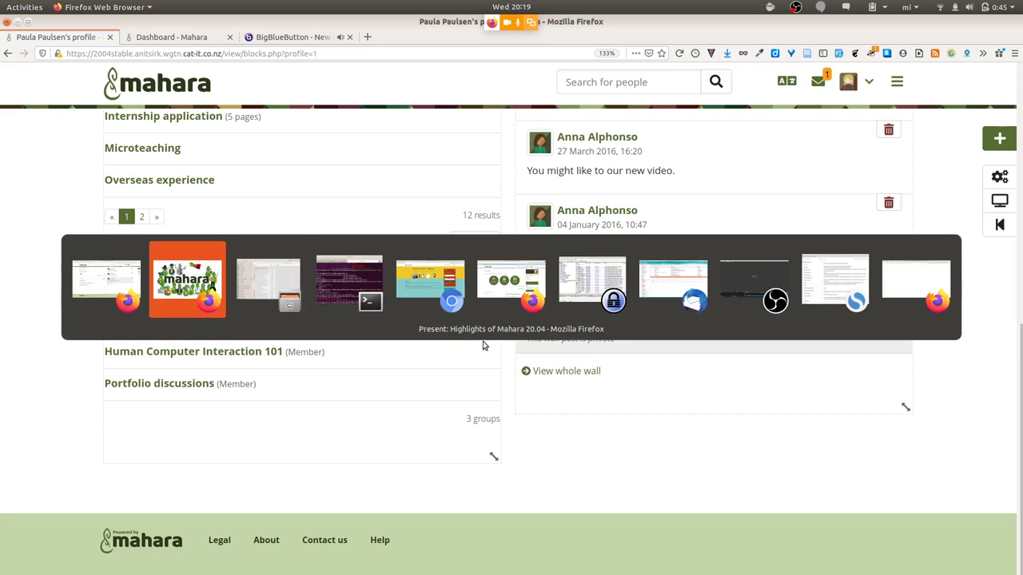
pyautogui.hotkey('alt', 'Tab')
pyautogui.hotkey('alt', 'Tab')
pyautogui.hotkey('alt', 'Tab')
pyautogui.hotkey('alt', 'Tab')
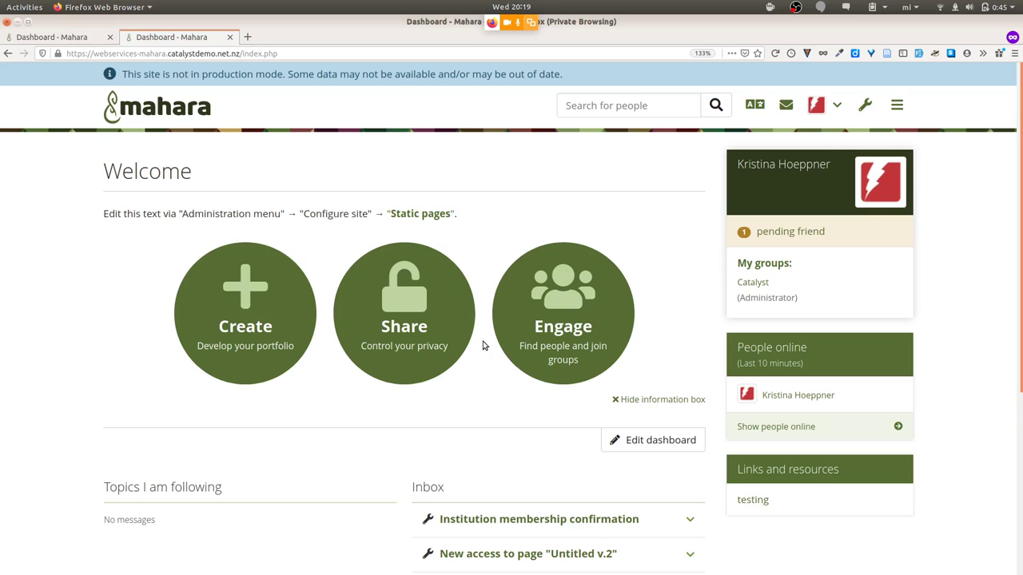
pyautogui.click(54, 38)
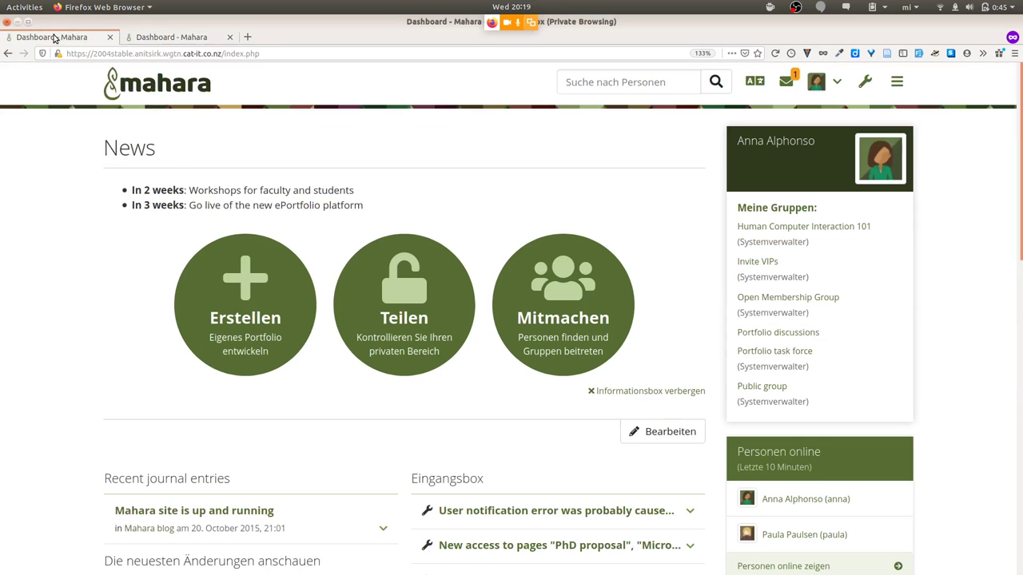
# - Look through the administration options for groups in German and change the interface language to English
pyautogui.click(866, 83)
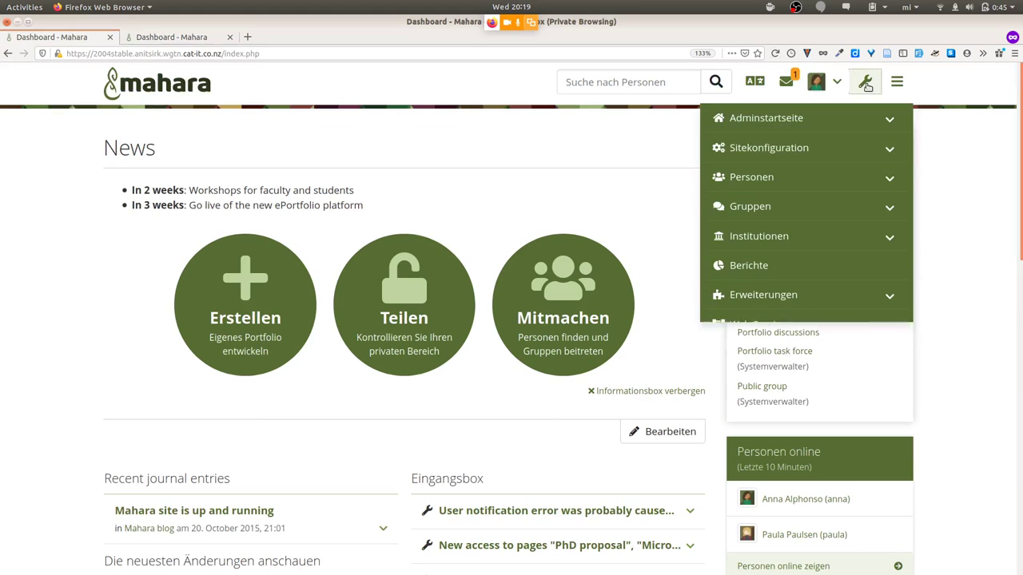
pyautogui.click(833, 205)
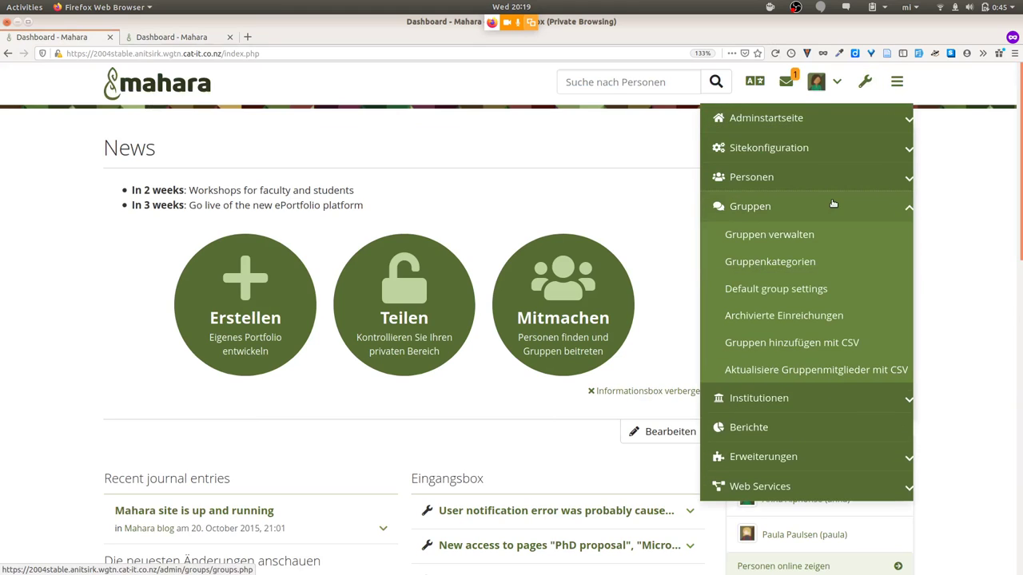
pyautogui.click(746, 80)
pyautogui.click(740, 142)
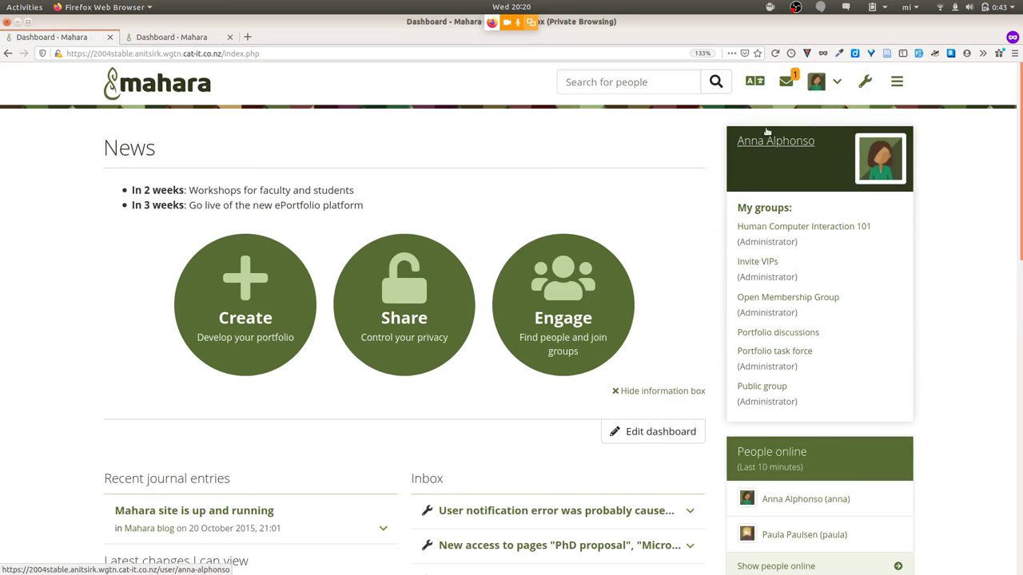
# - Open the default group settings in the site administration
pyautogui.click(865, 81)
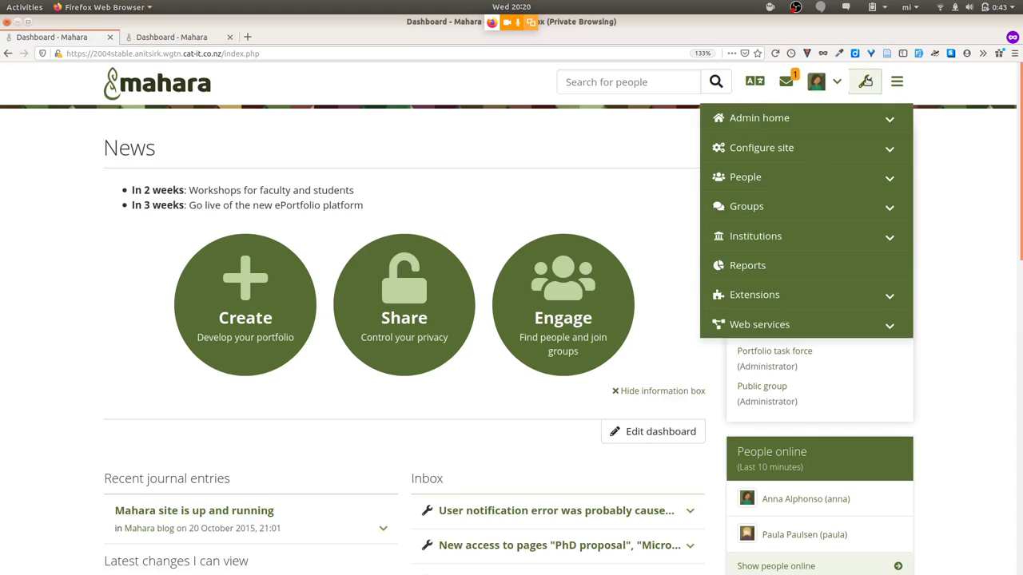
pyautogui.click(805, 213)
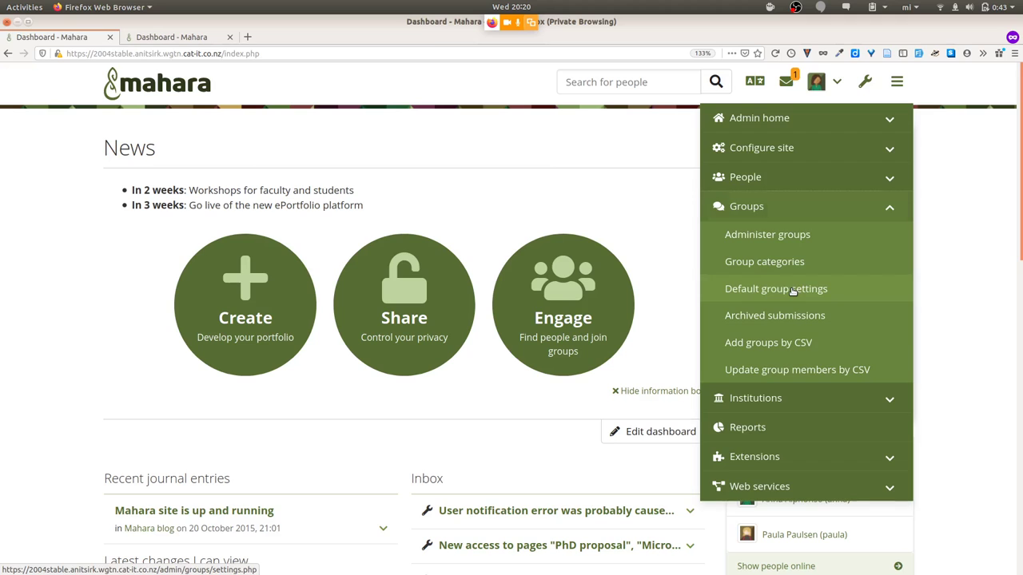
pyautogui.click(792, 289)
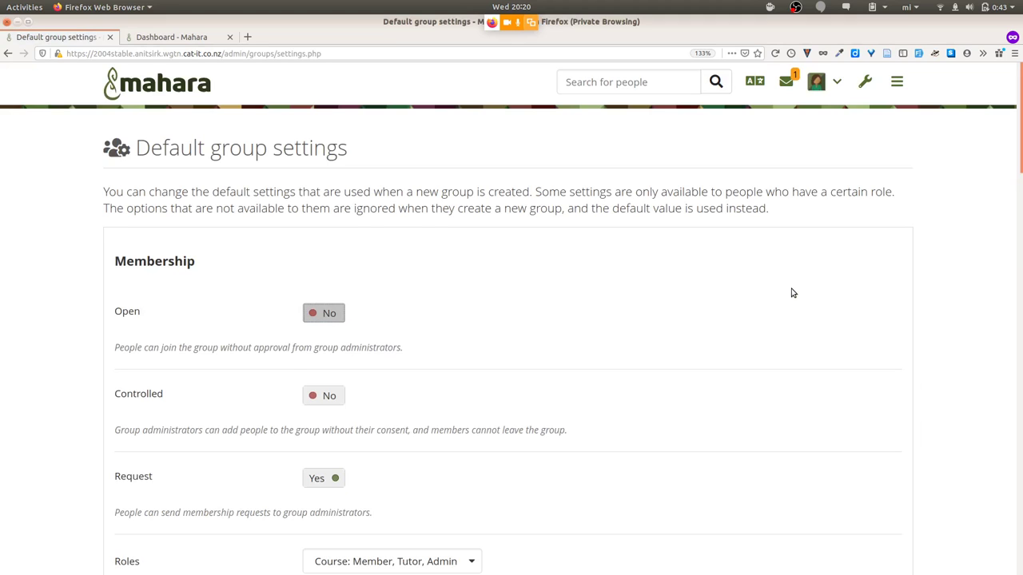
# - Set the default group membership to open with friend invitations allowed, and the roles to Standard: Member, Admin
pyautogui.scroll(-1, 792, 294)
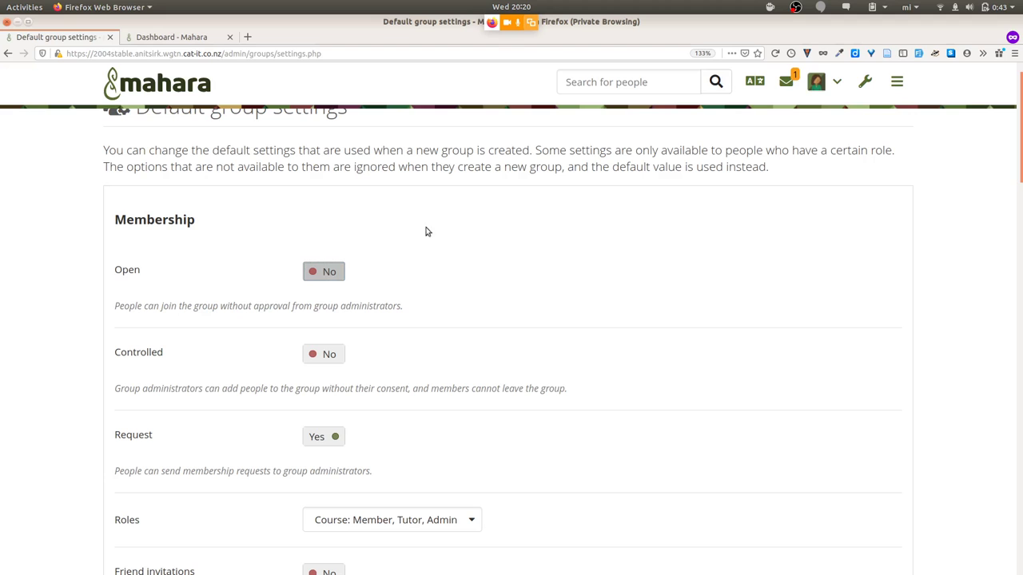
pyautogui.click(328, 276)
pyautogui.scroll(-5, 511, 302)
pyautogui.scroll(-1, 511, 301)
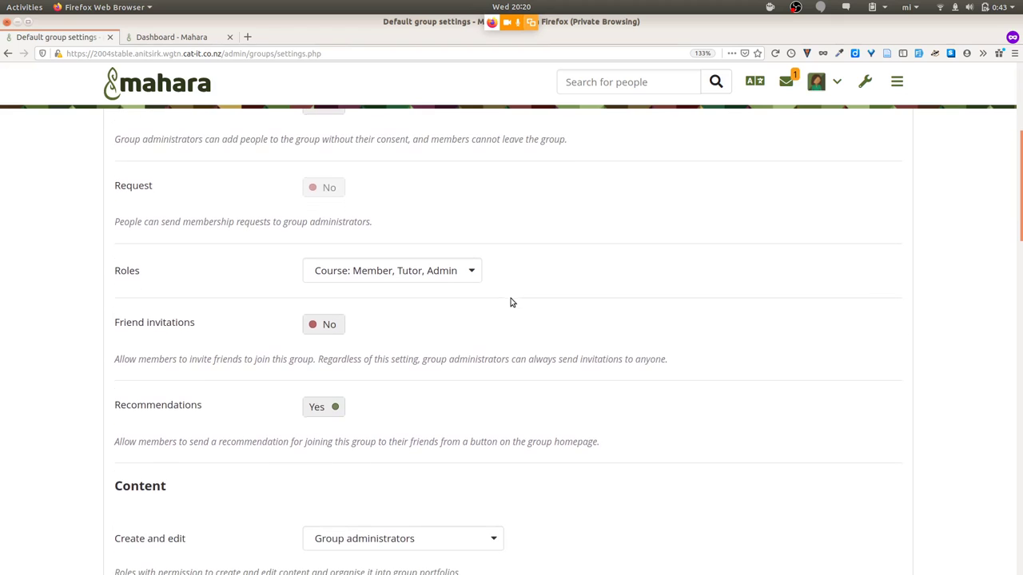
pyautogui.click(459, 270)
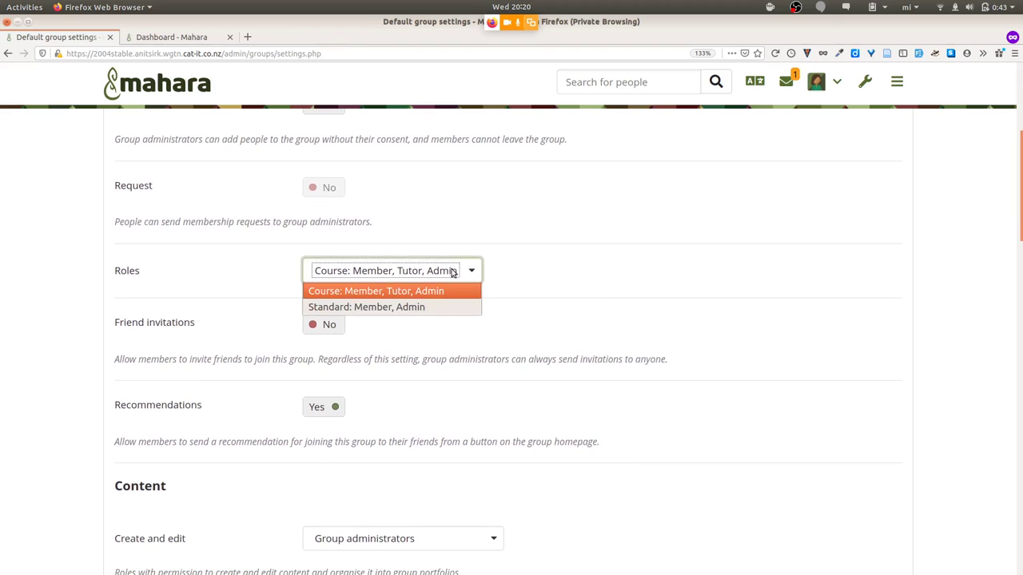
pyautogui.click(437, 308)
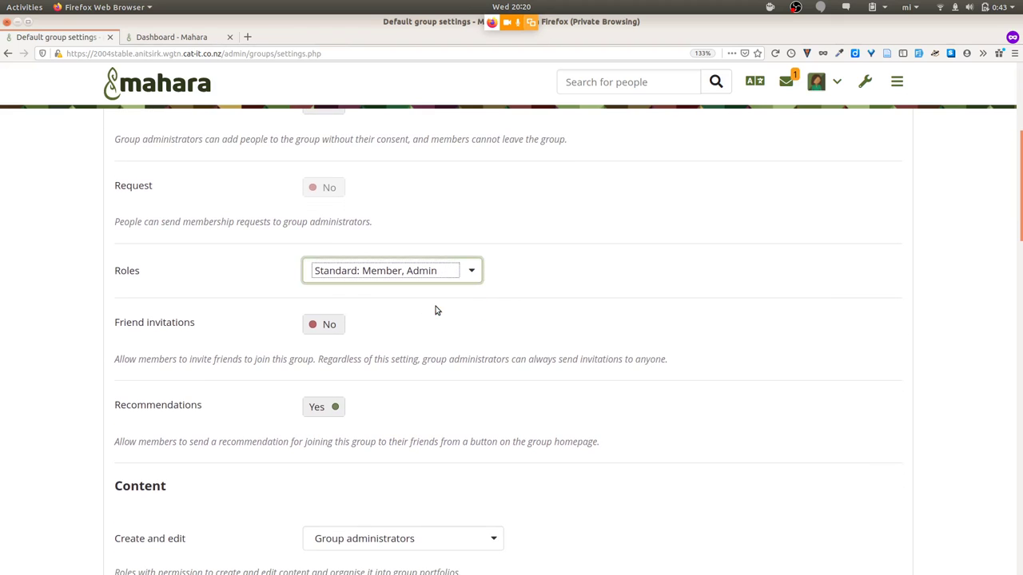
pyautogui.click(329, 329)
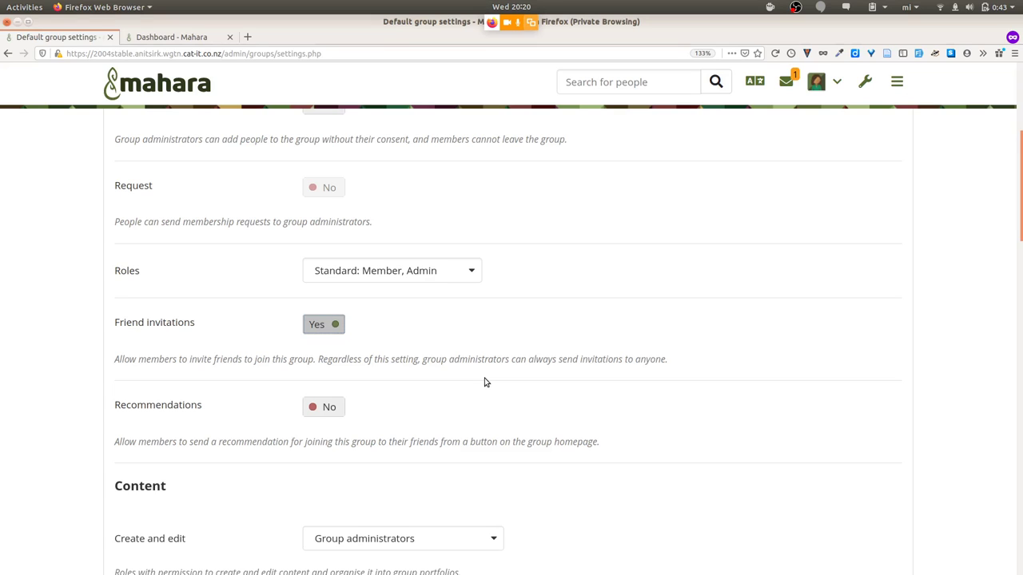
# - Set the default create and edit permission to all group members, enable the participation report, and save the default group settings
pyautogui.scroll(-4, 485, 382)
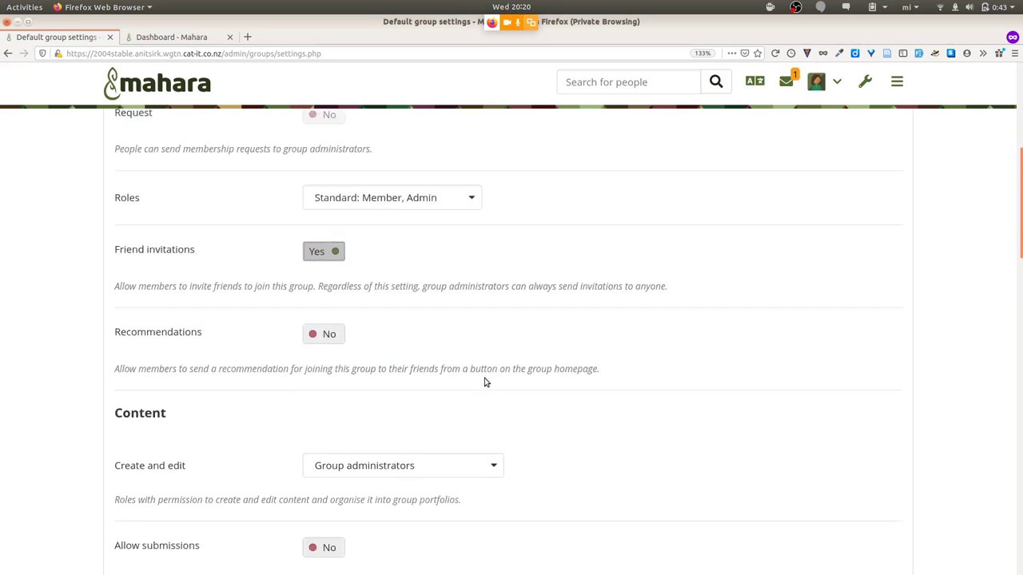
pyautogui.click(475, 252)
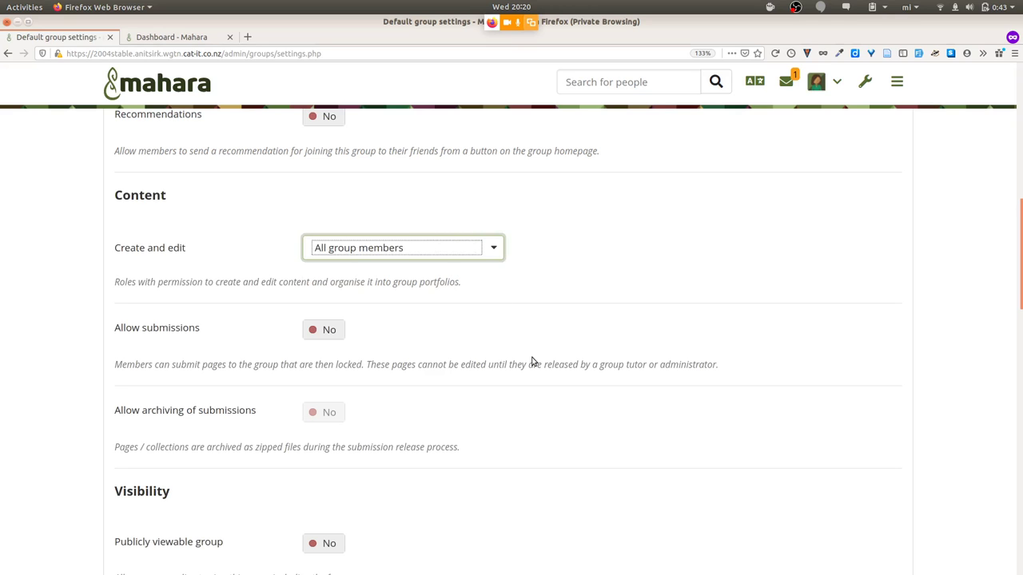
pyautogui.scroll(-10, 529, 352)
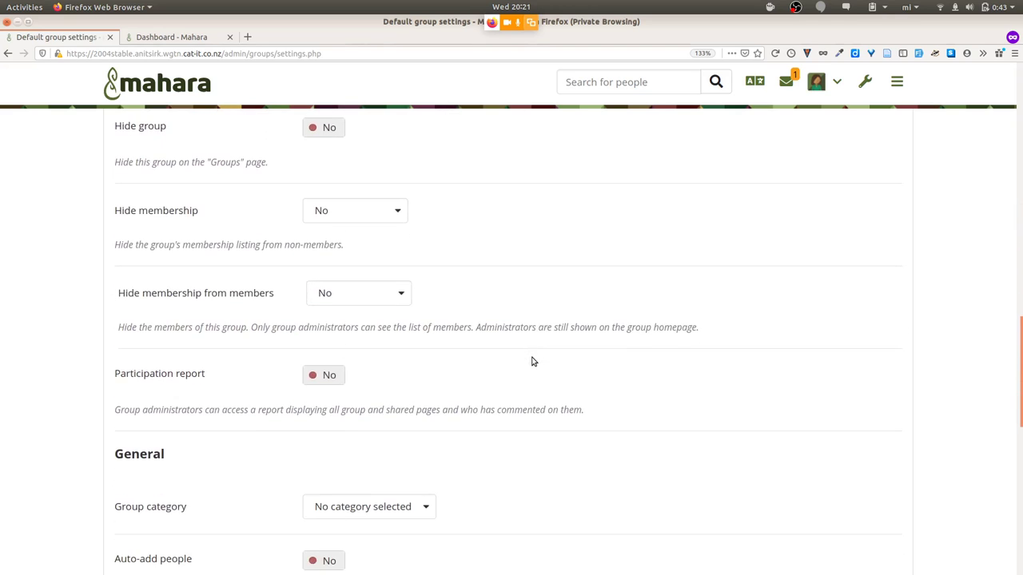
pyautogui.scroll(-1, 532, 360)
pyautogui.click(323, 334)
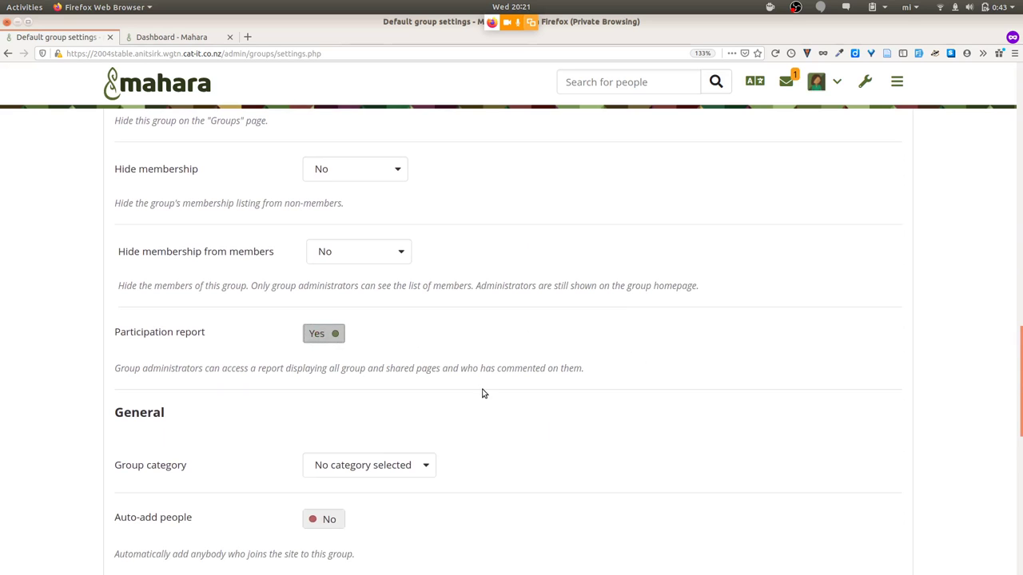
pyautogui.scroll(-10, 481, 392)
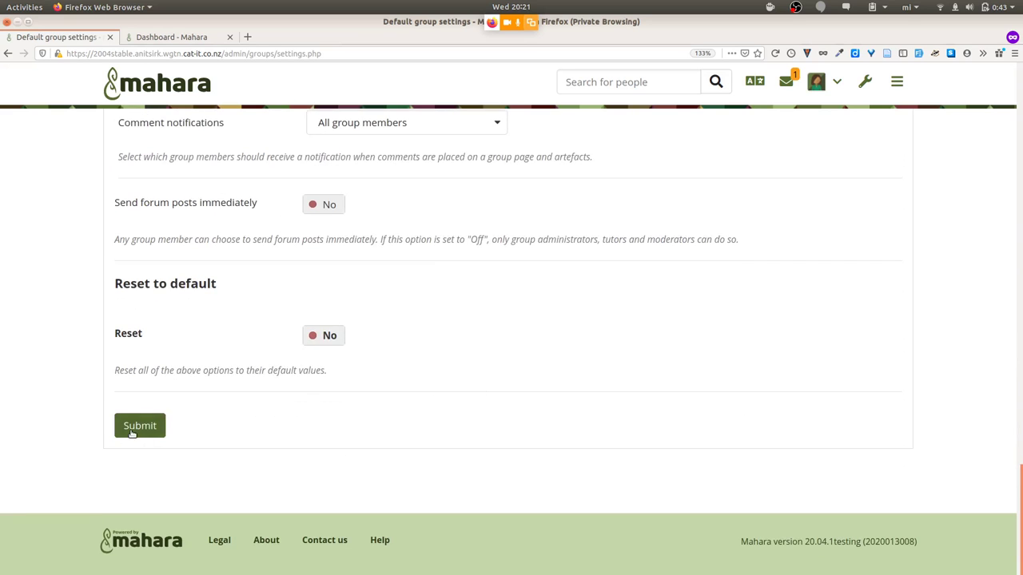
pyautogui.click(131, 432)
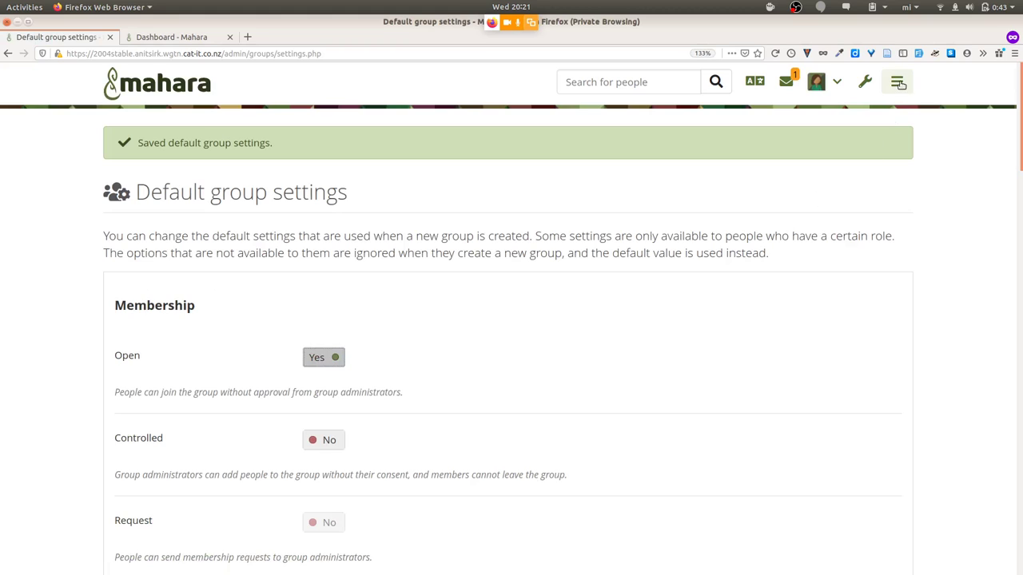
# - Start creating a new group and review its preset membership, content and visibility settings
pyautogui.click(897, 82)
pyautogui.click(811, 209)
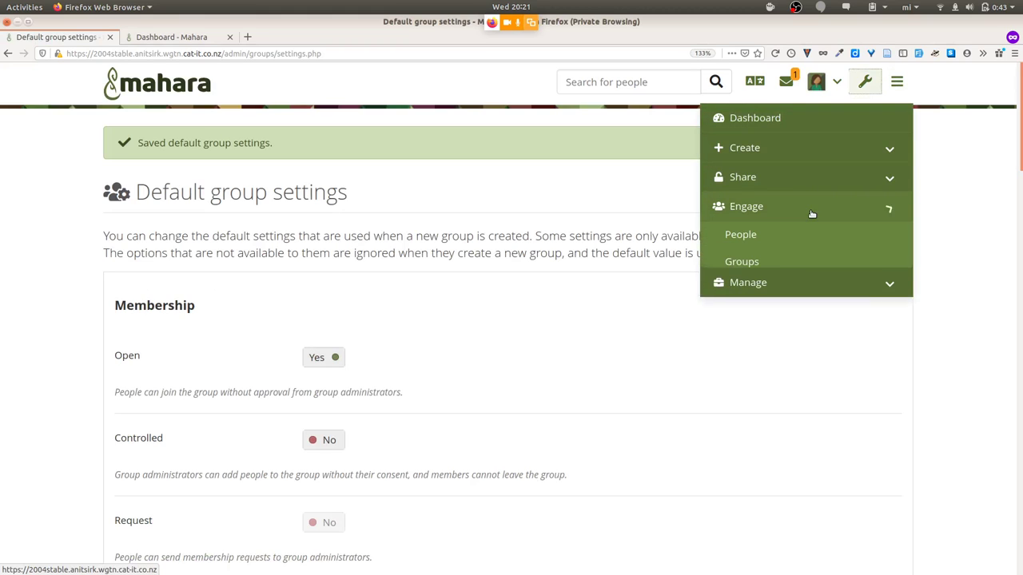
pyautogui.click(796, 263)
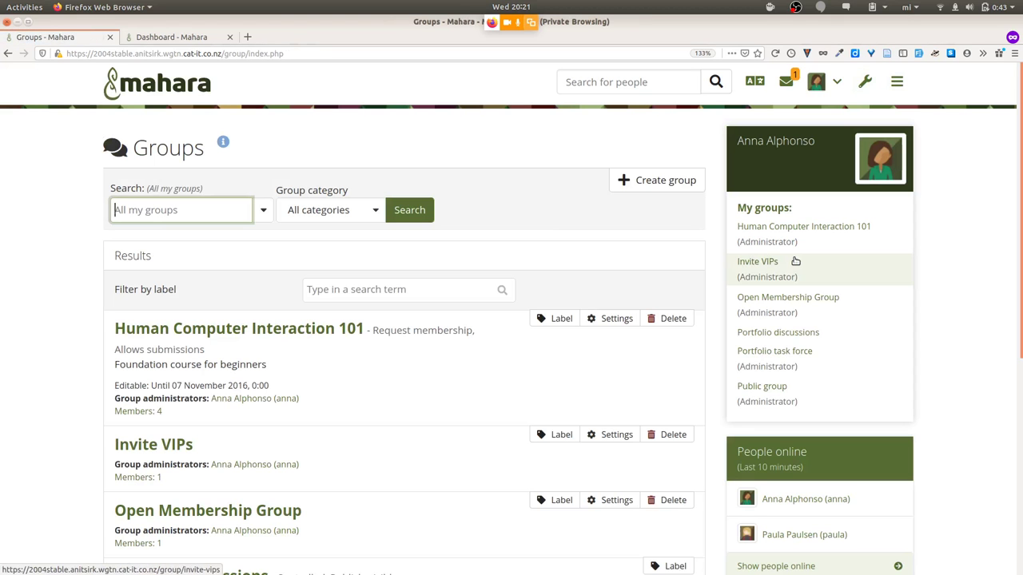
pyautogui.click(650, 183)
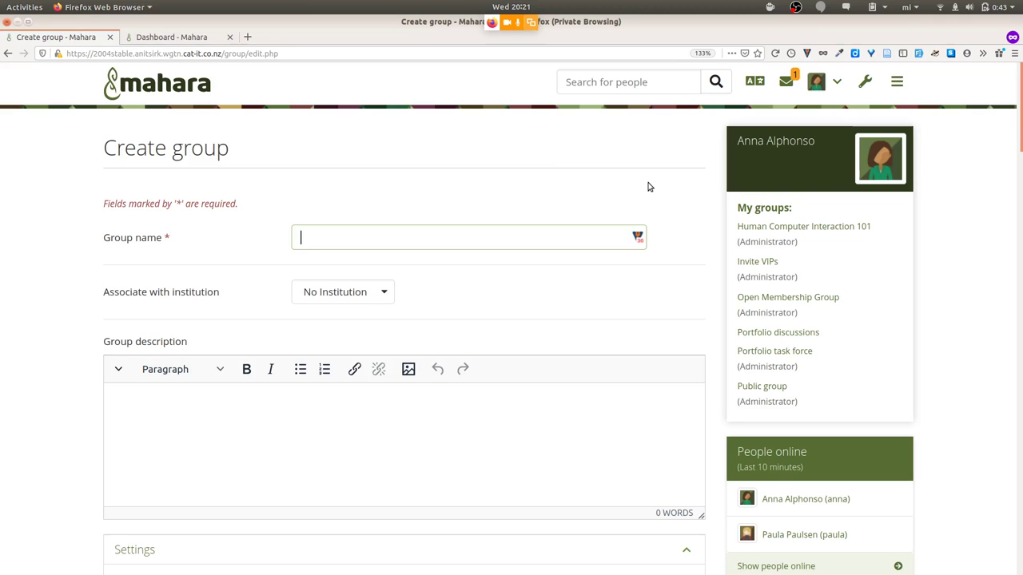
pyautogui.scroll(-5, 648, 187)
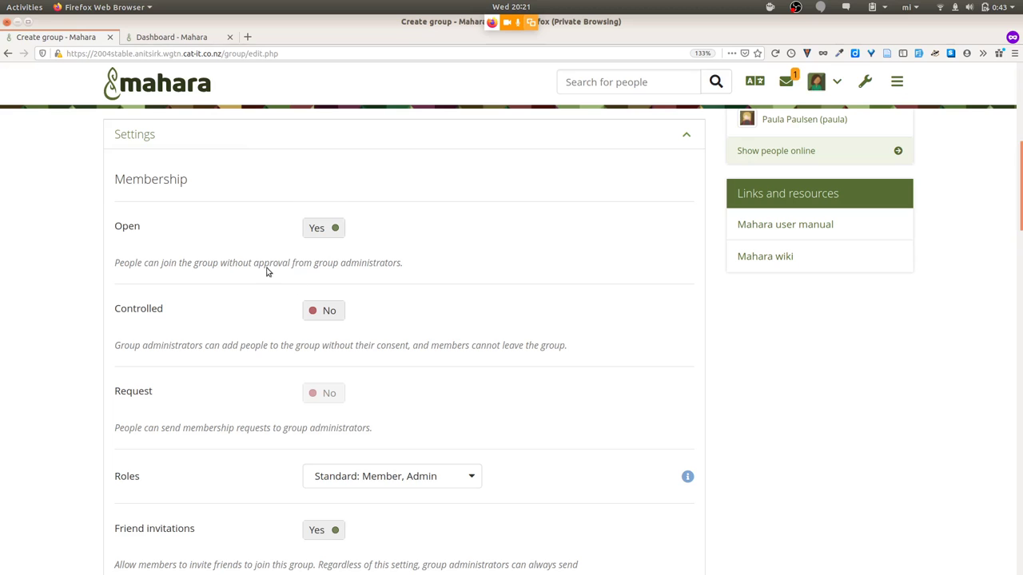
pyautogui.scroll(-3, 422, 348)
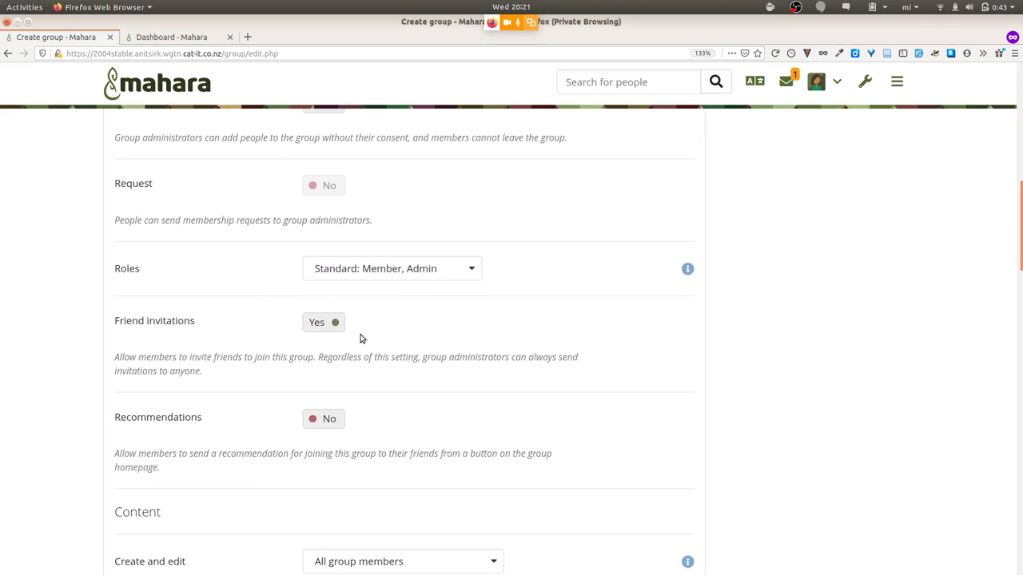
pyautogui.scroll(-8, 359, 339)
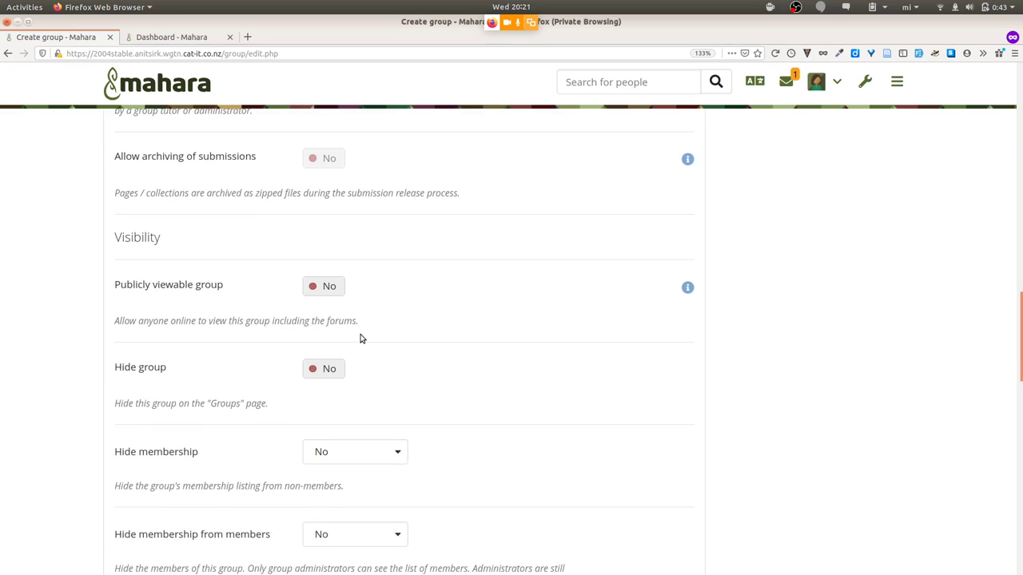
pyautogui.scroll(-4, 359, 338)
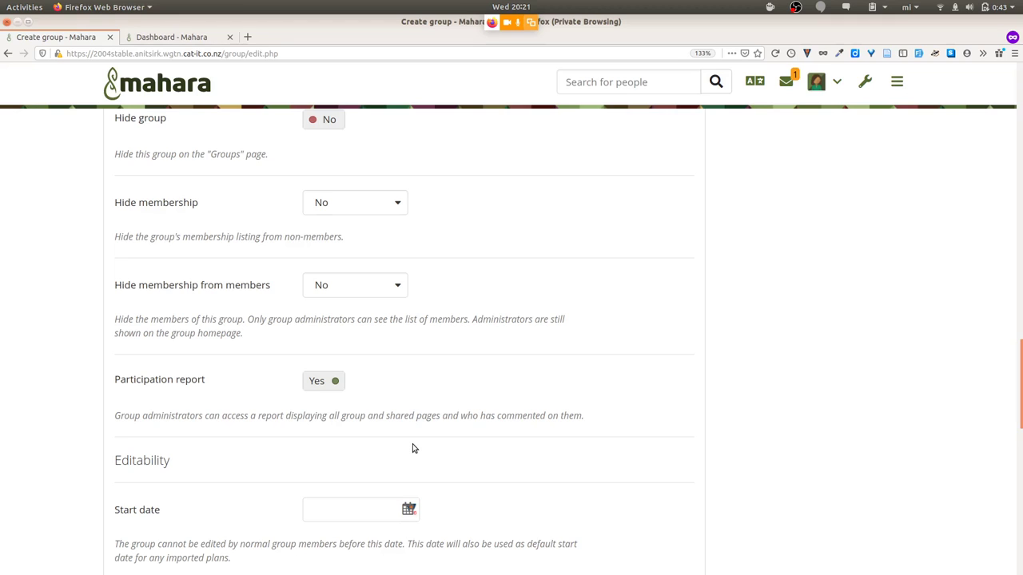
# - Export all portfolio data without comments and save the generated ZIP archive in the tmp folder
pyautogui.click(898, 82)
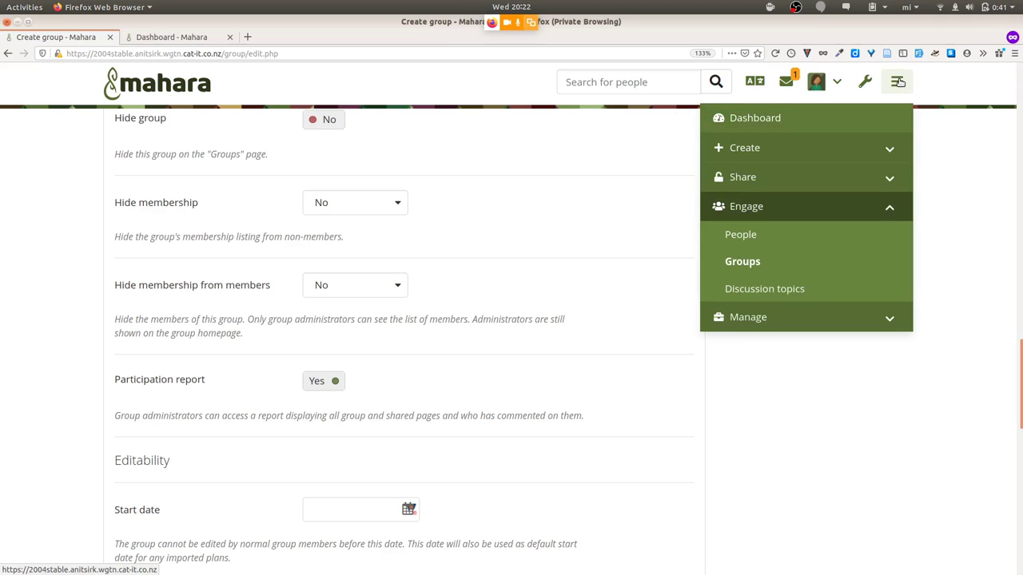
pyautogui.click(815, 318)
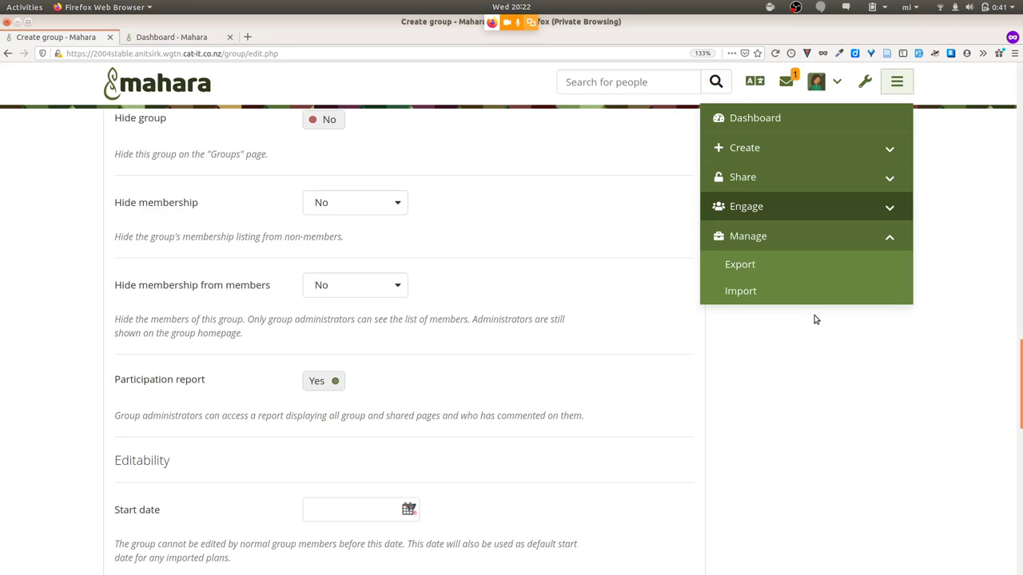
pyautogui.click(739, 264)
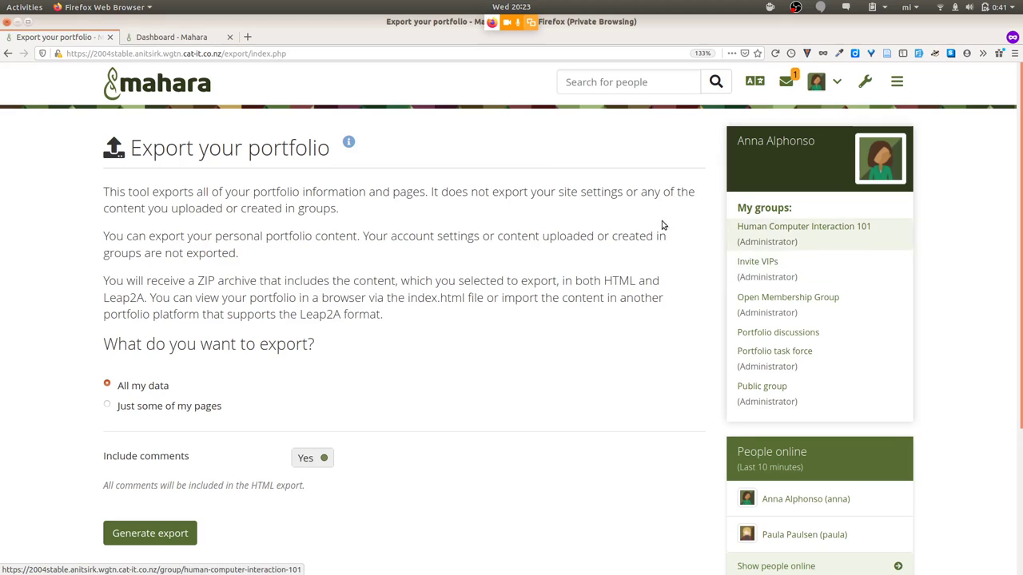
pyautogui.click(309, 462)
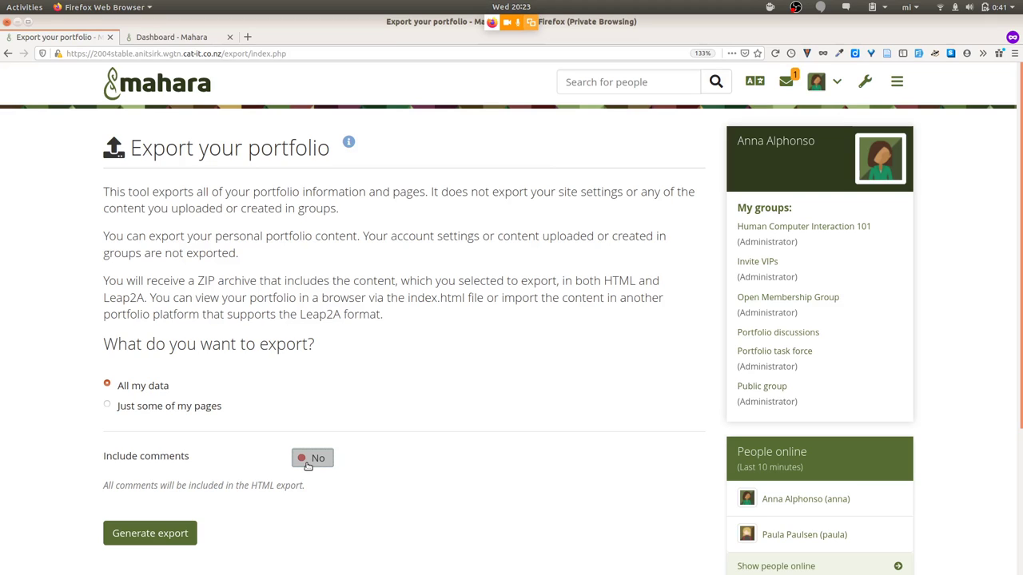
pyautogui.click(146, 542)
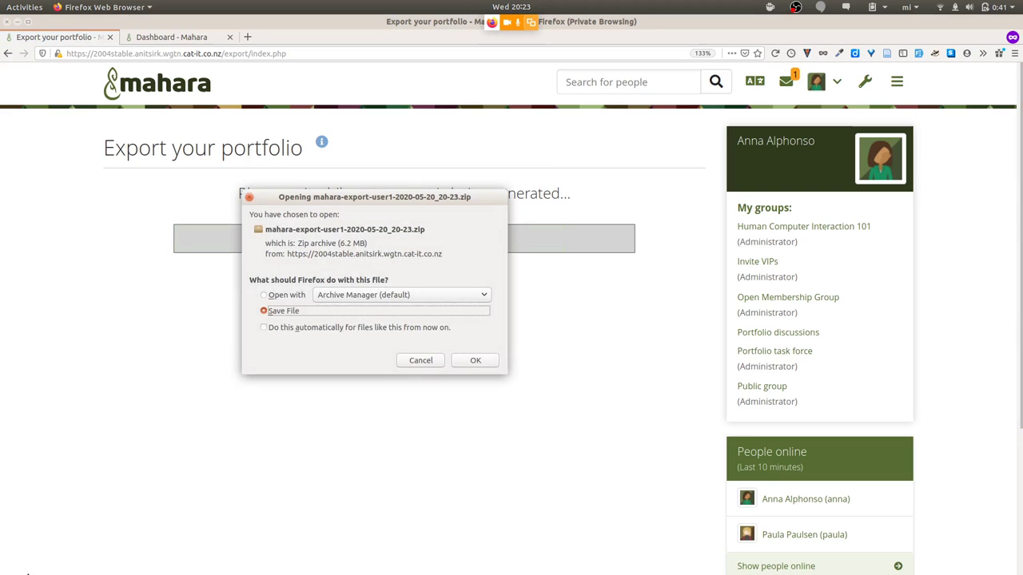
pyautogui.click(474, 360)
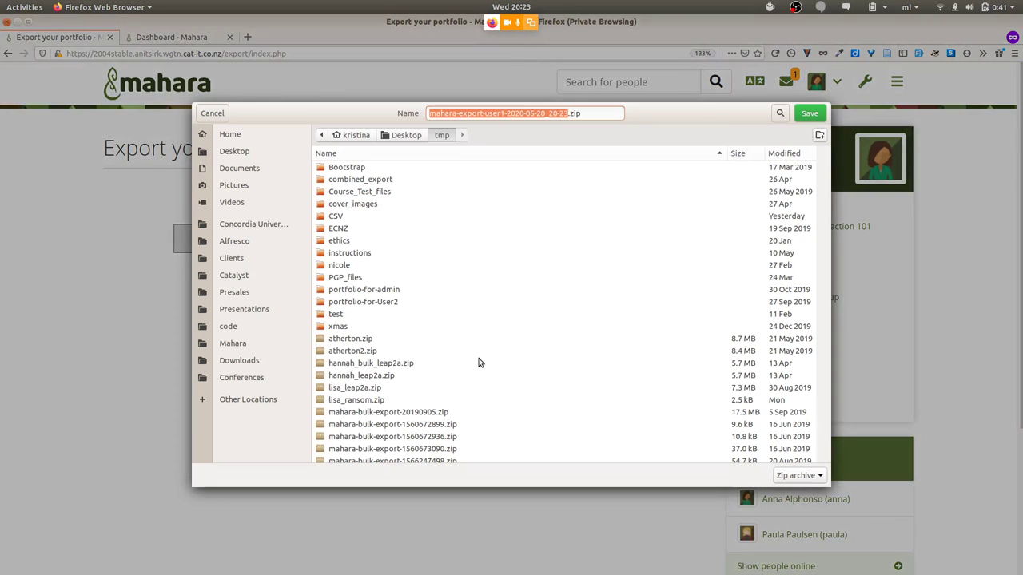
pyautogui.click(808, 114)
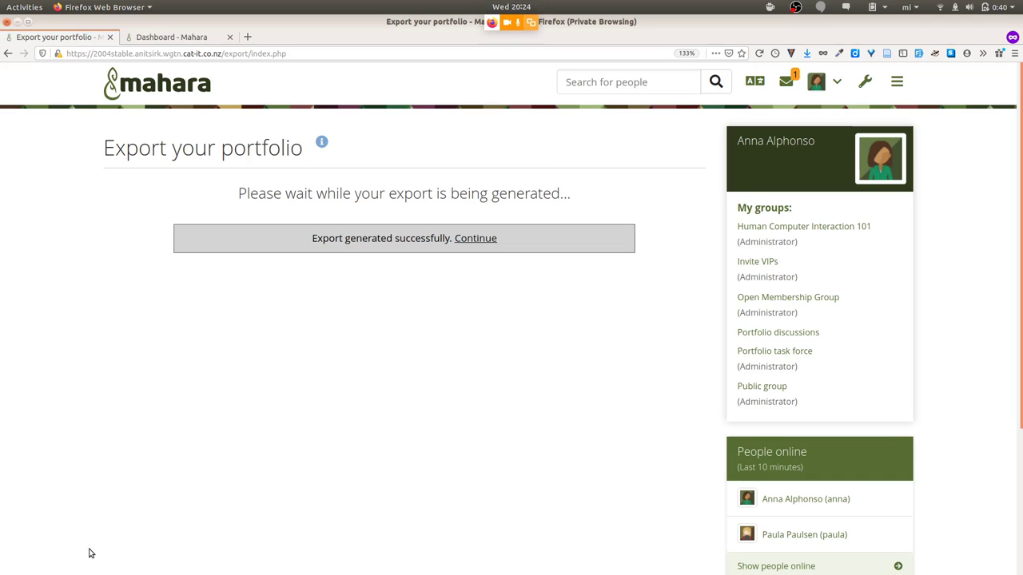
# - Switch to the file manager and open the recent archive mahara-export-user1-2020-05-20_20-23.zip, placing its window lower over the browser
pyautogui.hotkey('alt', 'Tab')
pyautogui.hotkey('alt', 'Tab')
pyautogui.hotkey('alt', 'Tab')
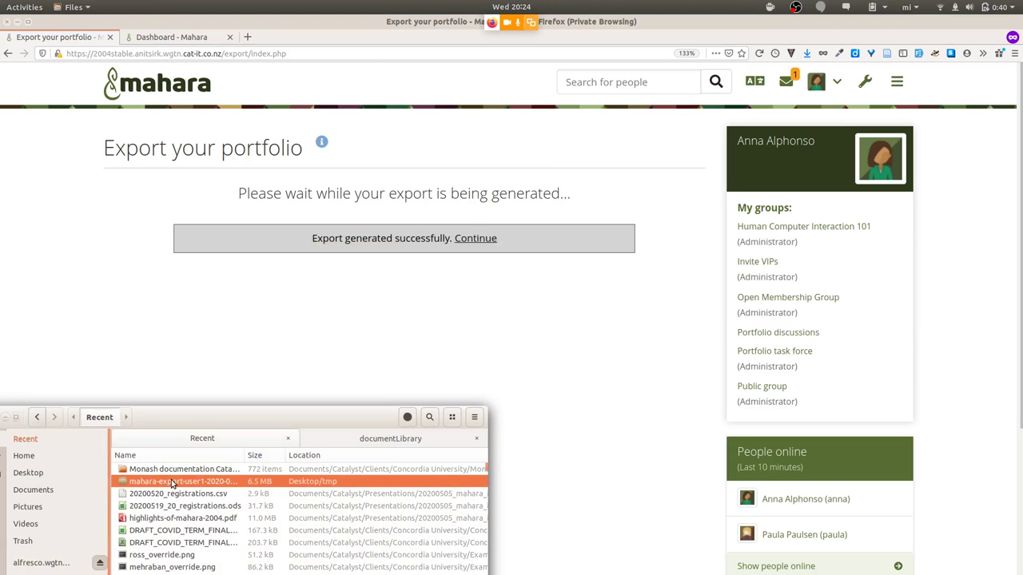
pyautogui.doubleClick(172, 482)
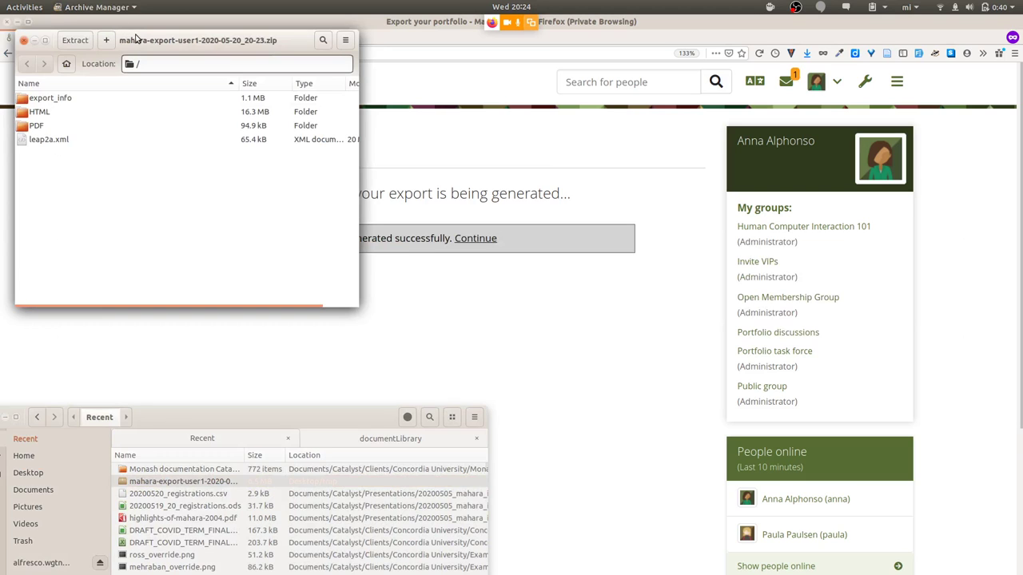
pyautogui.moveTo(136, 36); pyautogui.dragTo(125, 199)
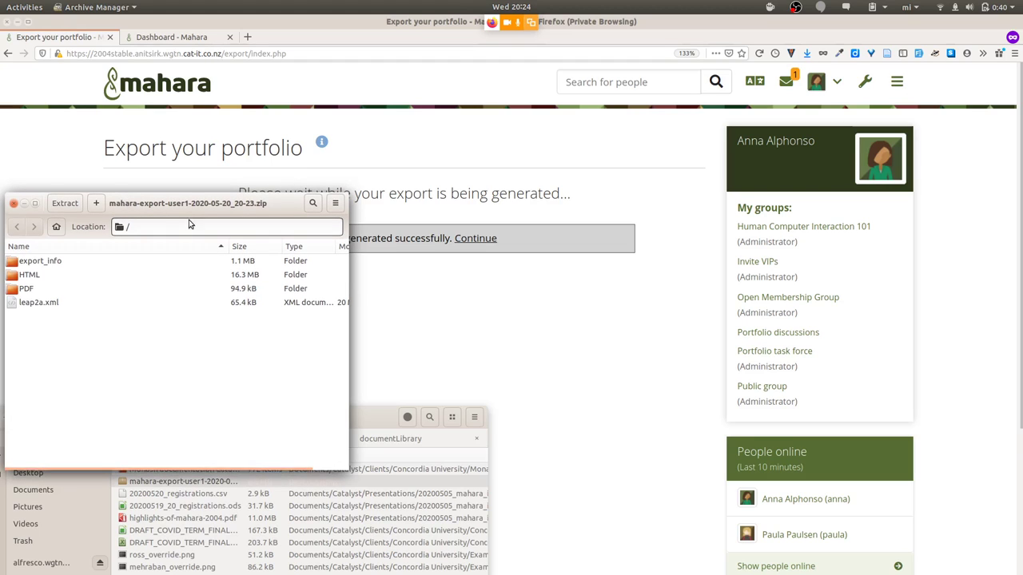
# - Examine the export archive's leap2a.xml file and the contents of its export_info, HTML and PDF folders
pyautogui.click(35, 307)
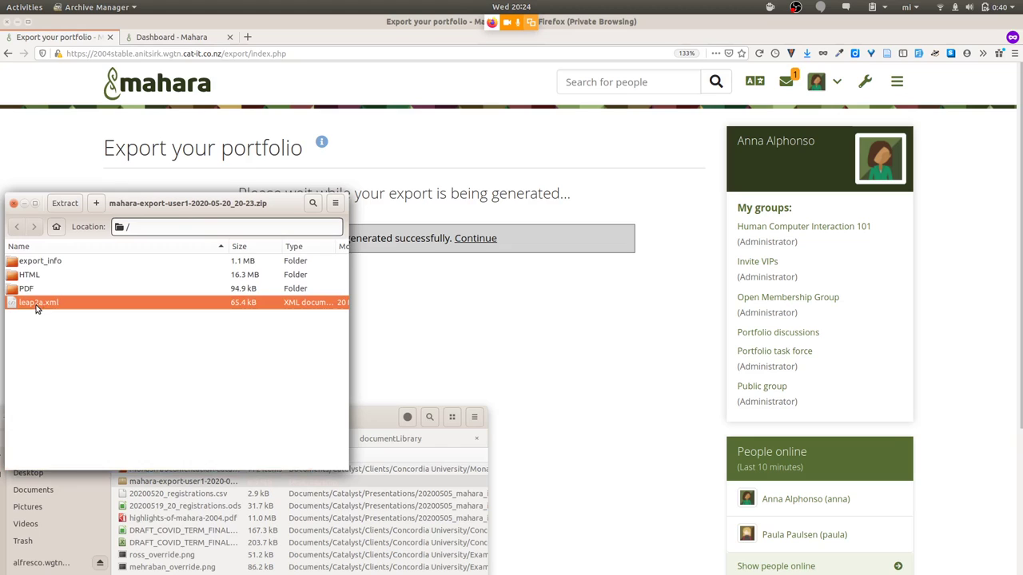
pyautogui.doubleClick(48, 260)
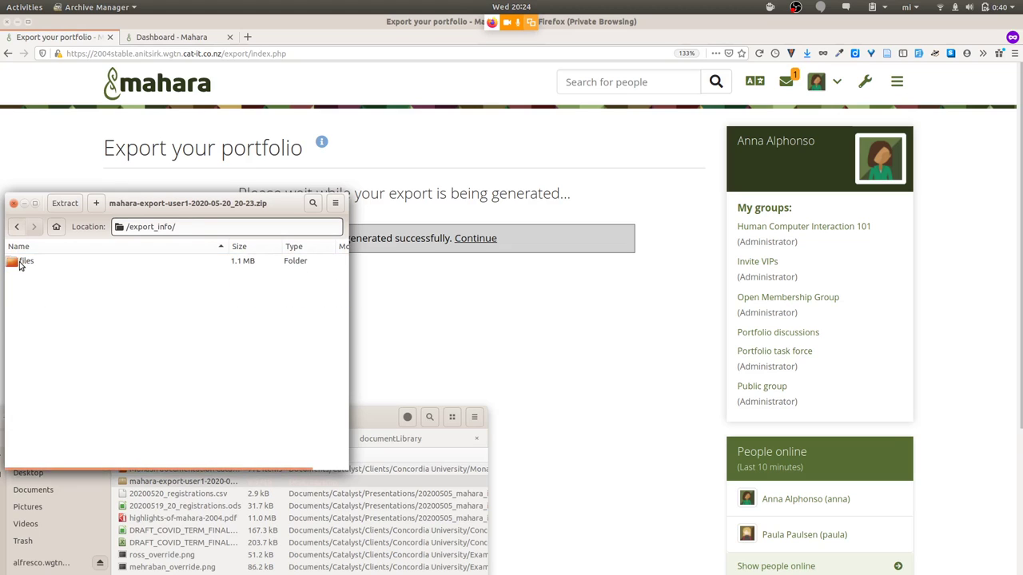
pyautogui.doubleClick(22, 264)
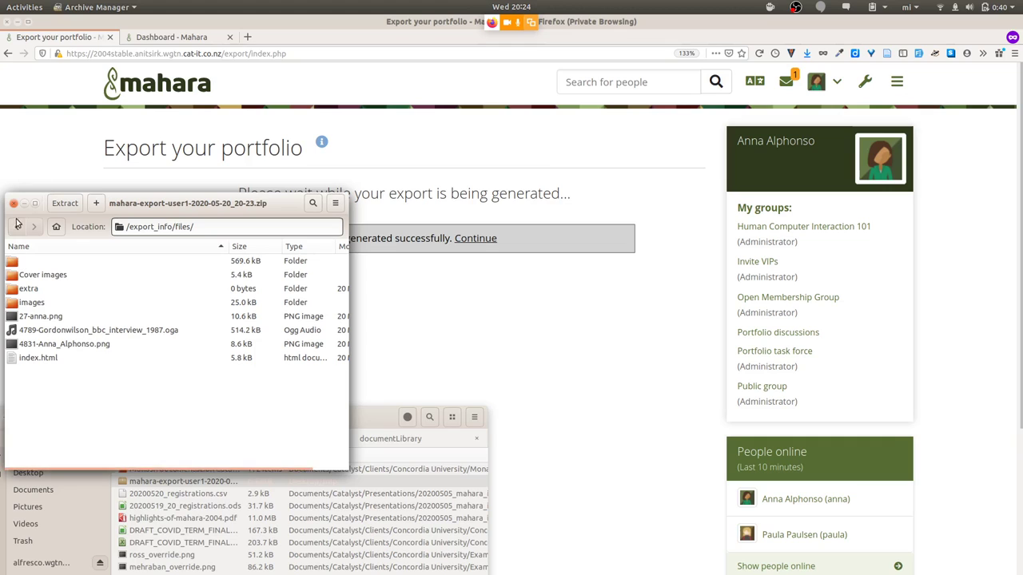
pyautogui.click(16, 228)
pyautogui.click(16, 229)
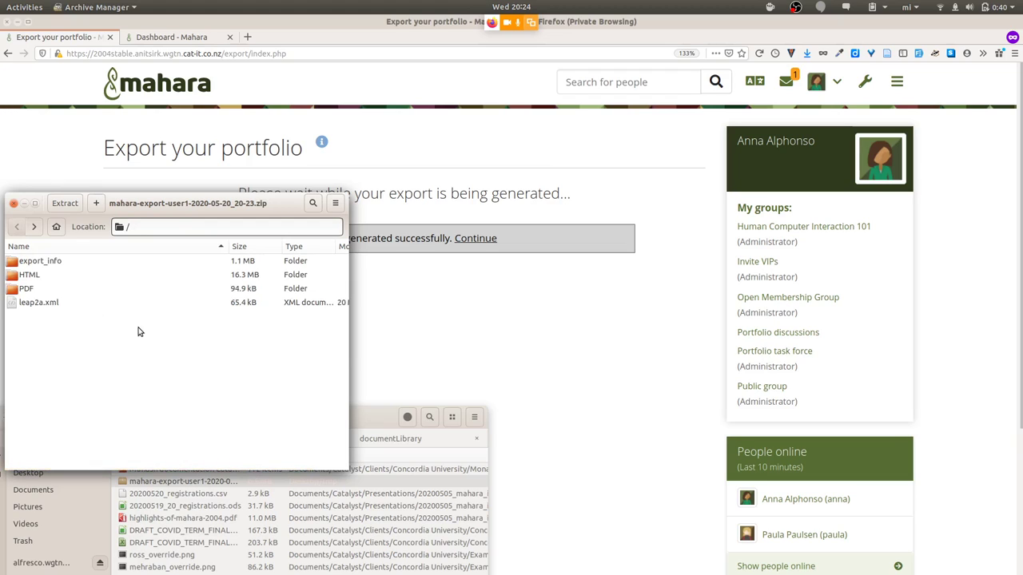
pyautogui.doubleClick(29, 275)
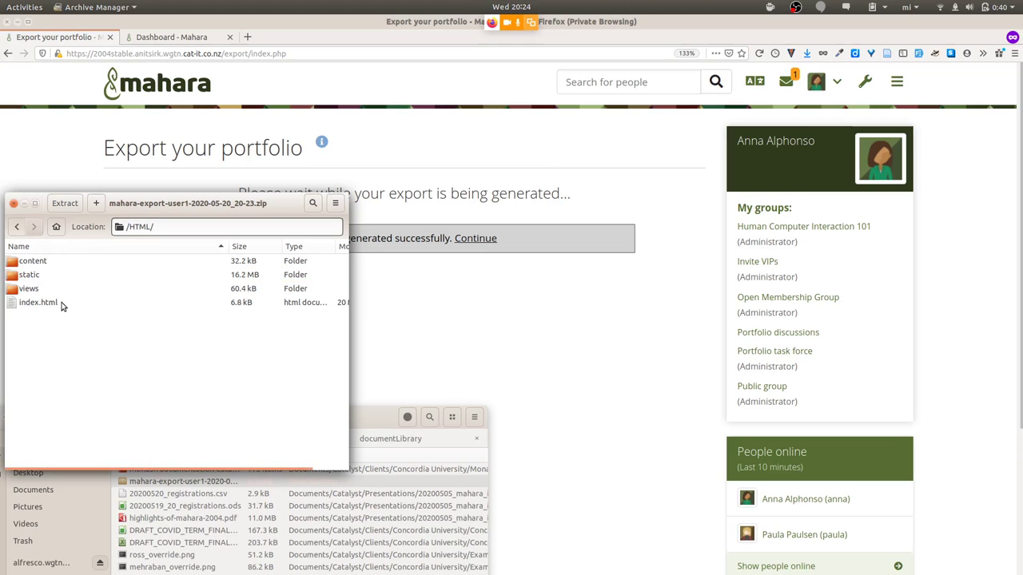
pyautogui.click(17, 229)
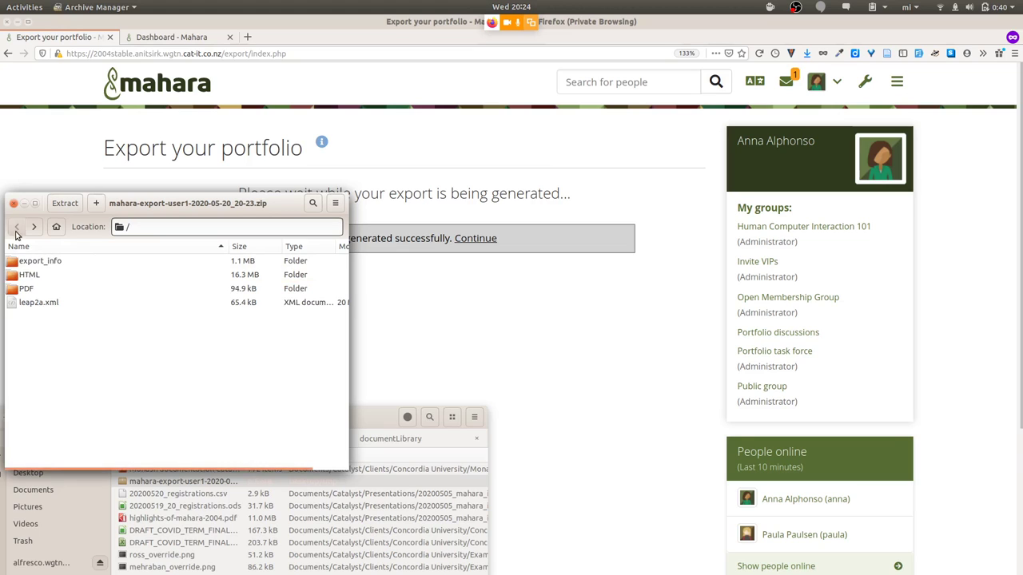
pyautogui.doubleClick(23, 289)
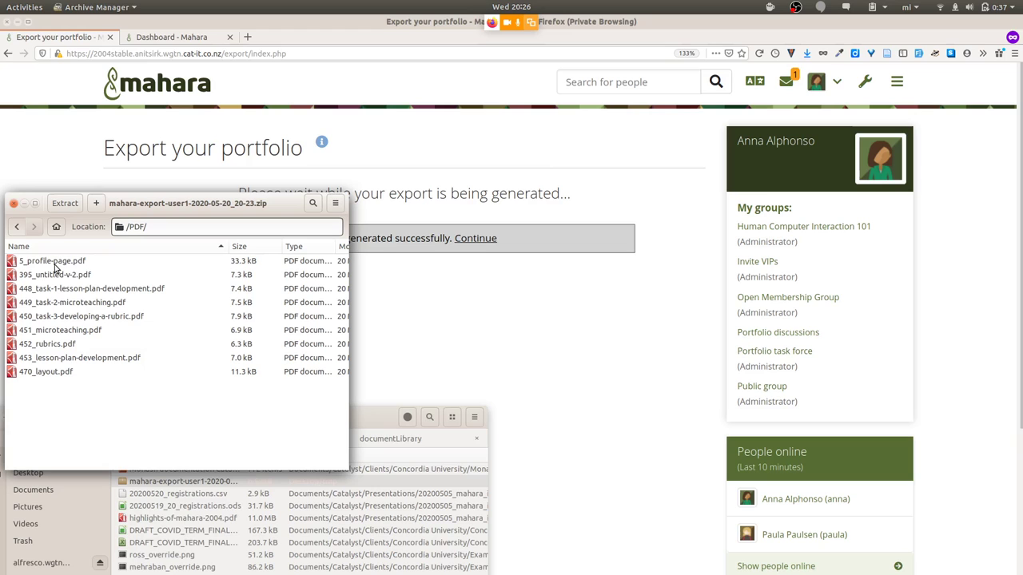
# - Return to the private Firefox window and open the Pages and collections overview
pyautogui.hotkey('alt', 'Tab')
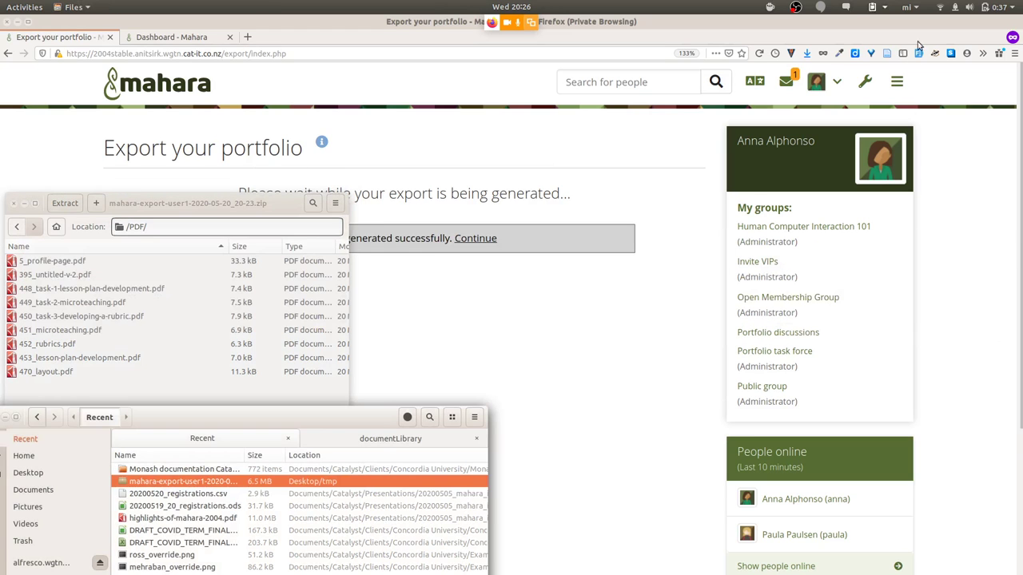
pyautogui.click(897, 81)
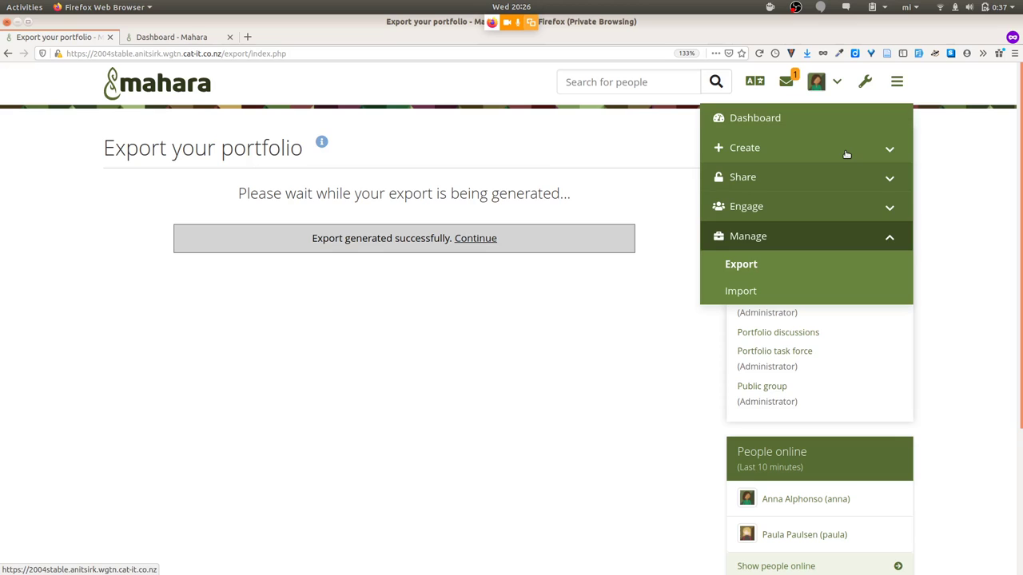
pyautogui.click(846, 152)
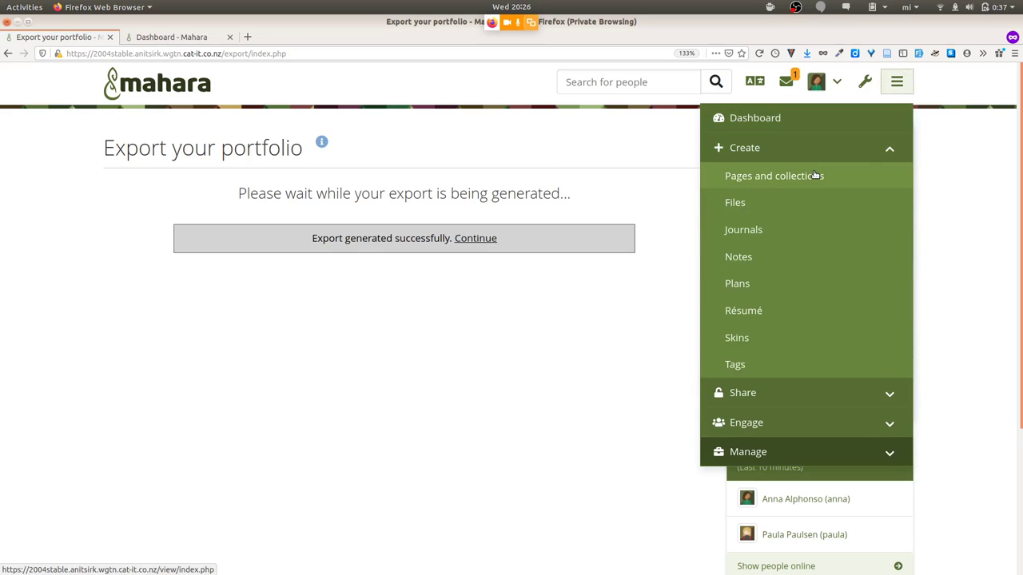
pyautogui.click(813, 175)
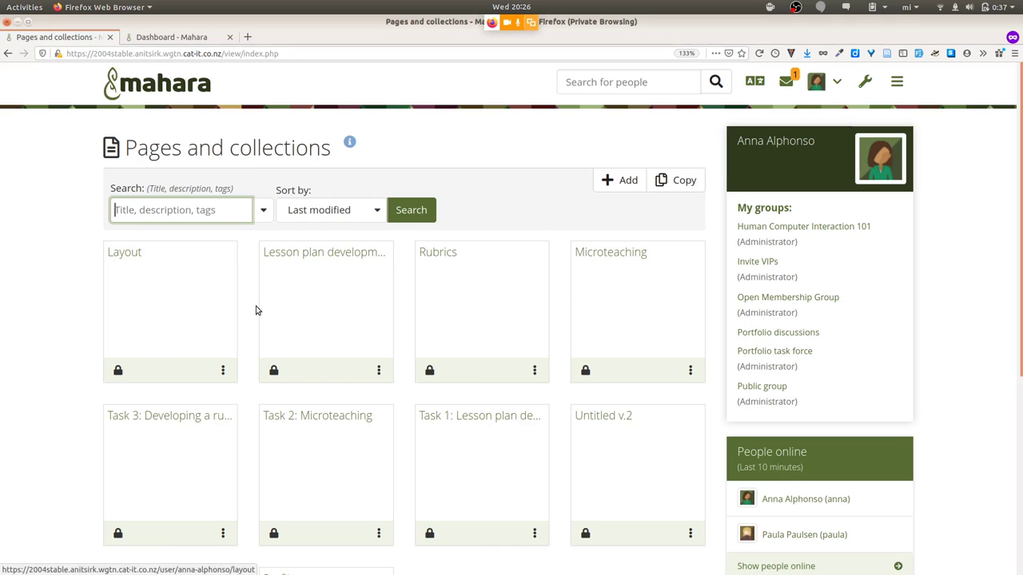
# - Open the Layout page for editing and review its advanced settings, including the cover image and theme options
pyautogui.click(222, 370)
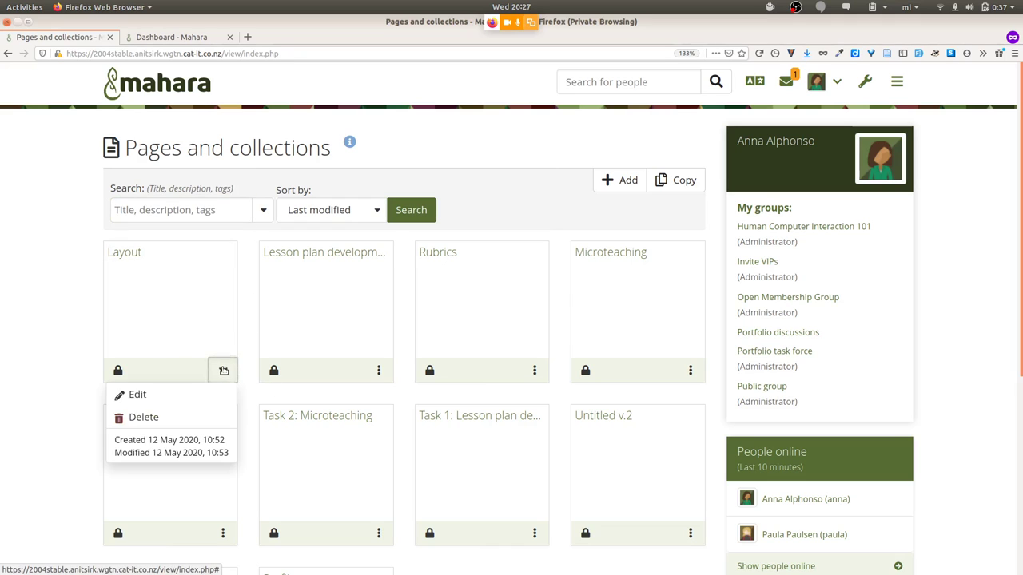
pyautogui.click(181, 394)
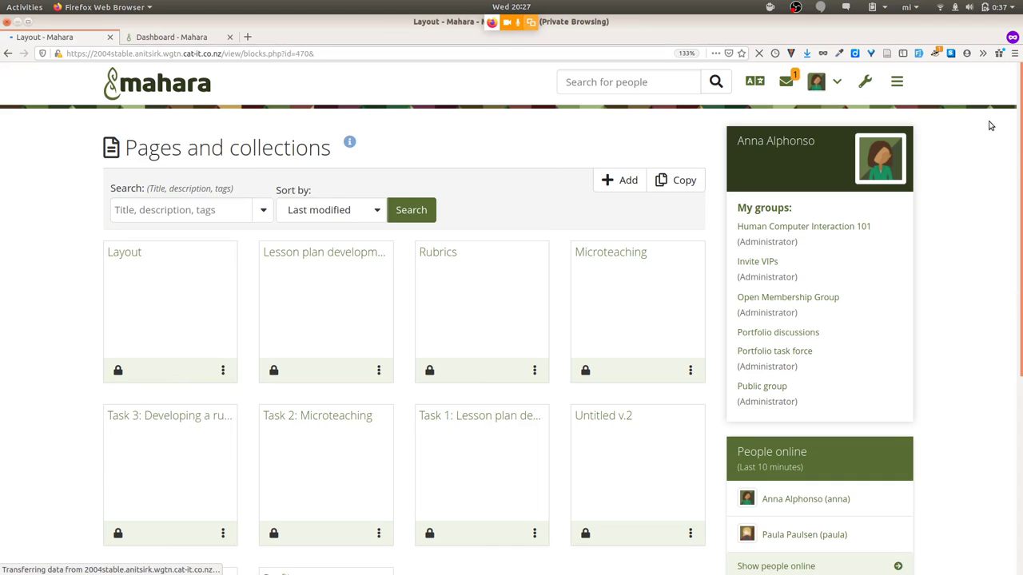
pyautogui.click(998, 177)
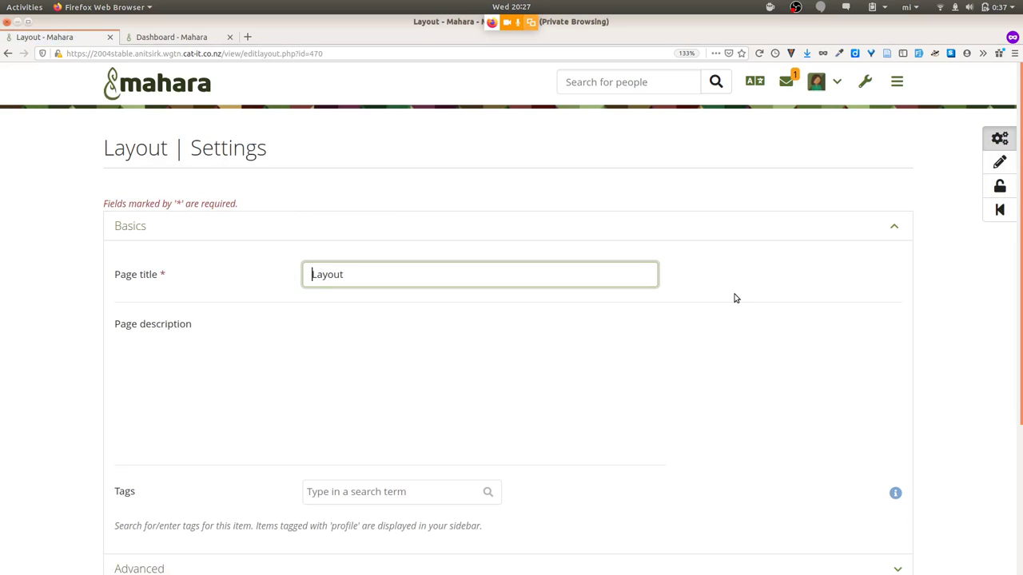
pyautogui.scroll(-5, 735, 294)
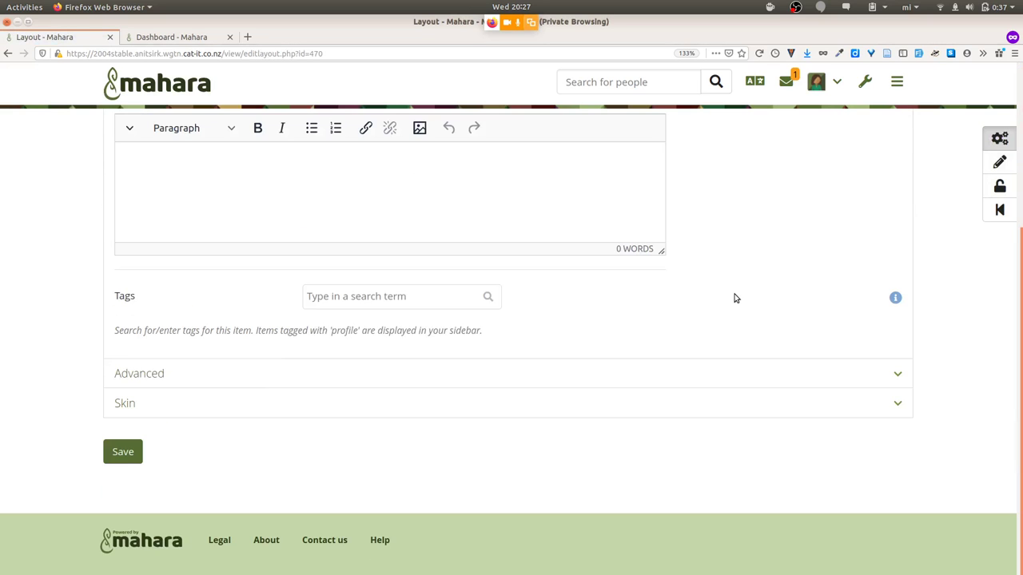
pyautogui.click(152, 380)
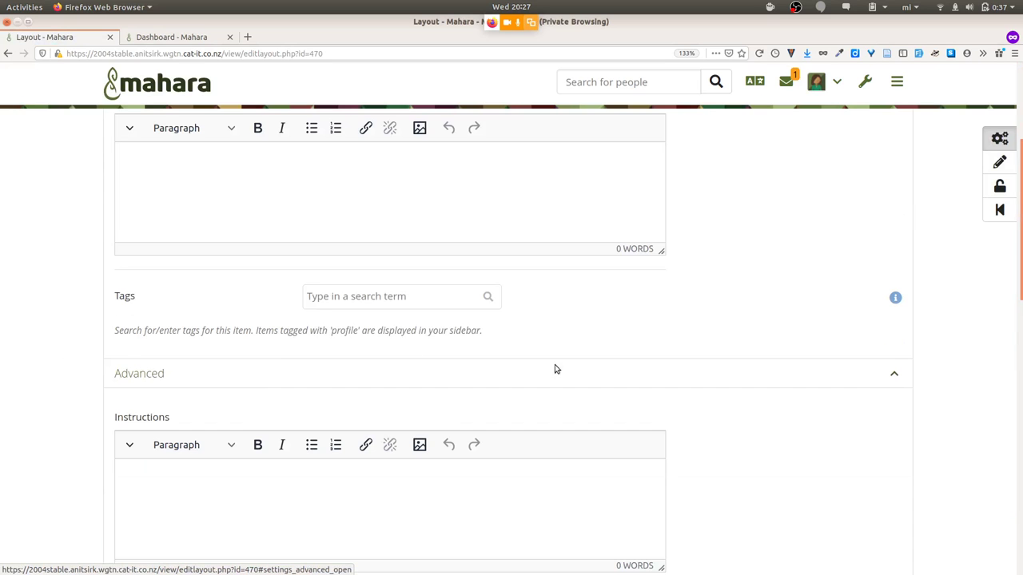
pyautogui.scroll(-10, 600, 377)
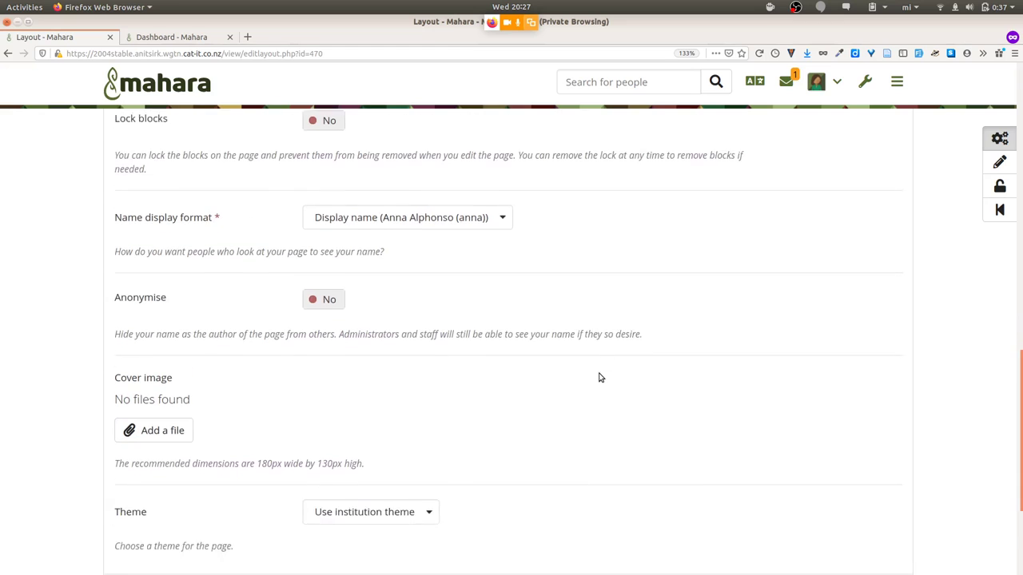
pyautogui.scroll(-2, 600, 376)
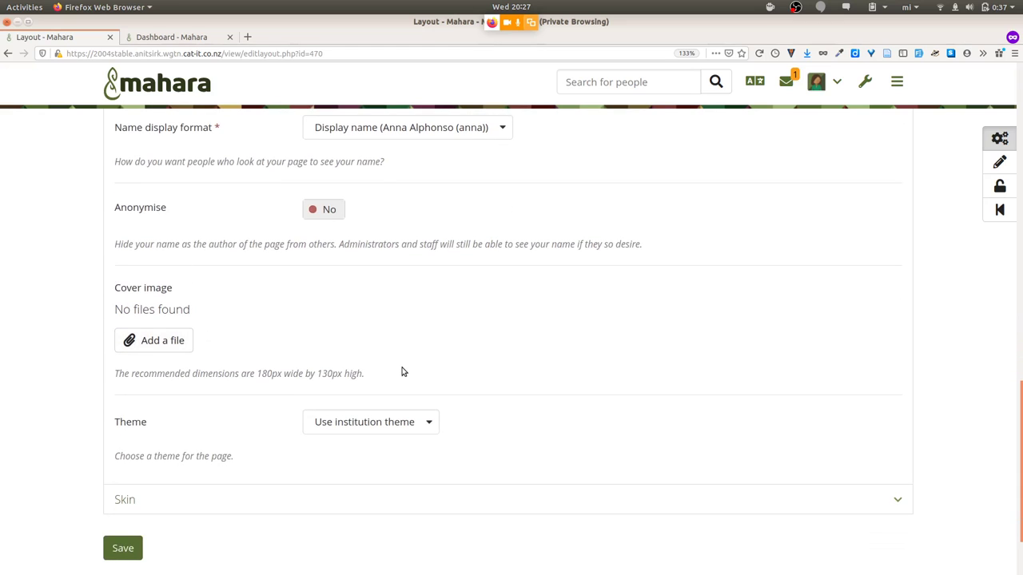
# - Switch to the other Firefox window, open its Pages and collections overview, and examine the cover images and descriptions of Domain 1 and HCI experiments
pyautogui.hotkey('alt', 'Tab')
pyautogui.hotkey('alt', 'Tab')
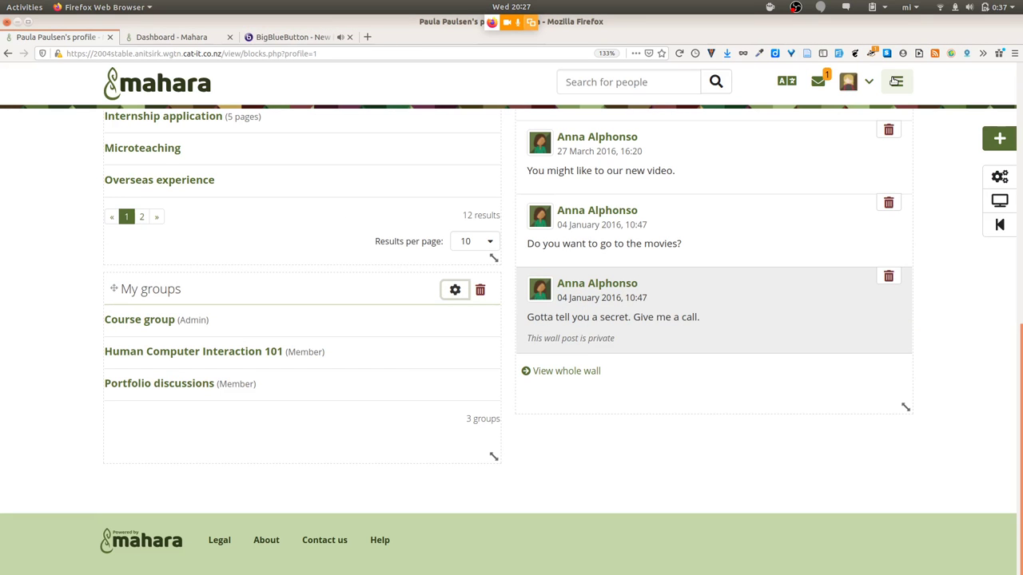
pyautogui.click(896, 81)
pyautogui.click(836, 184)
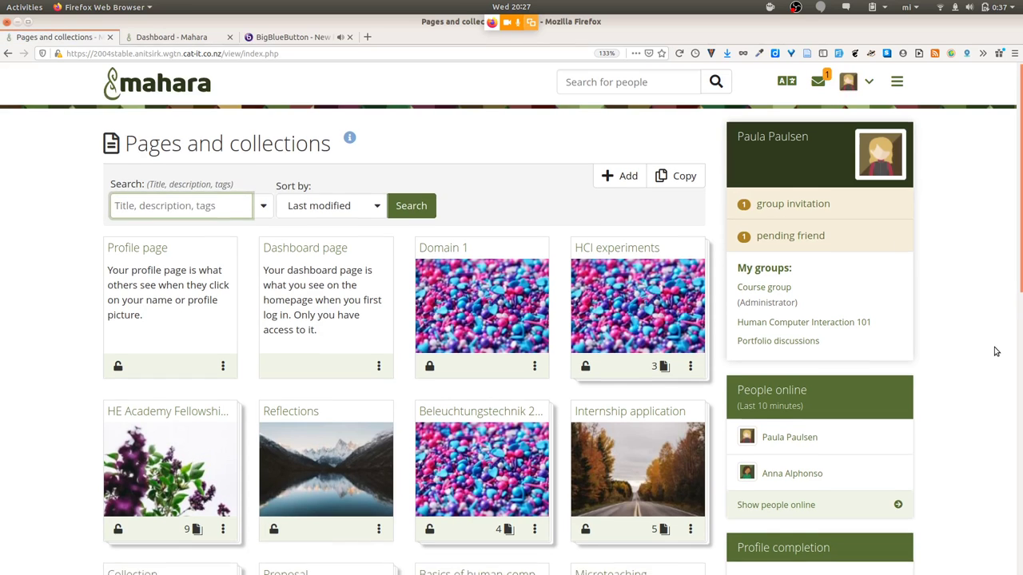
pyautogui.scroll(-2, 996, 351)
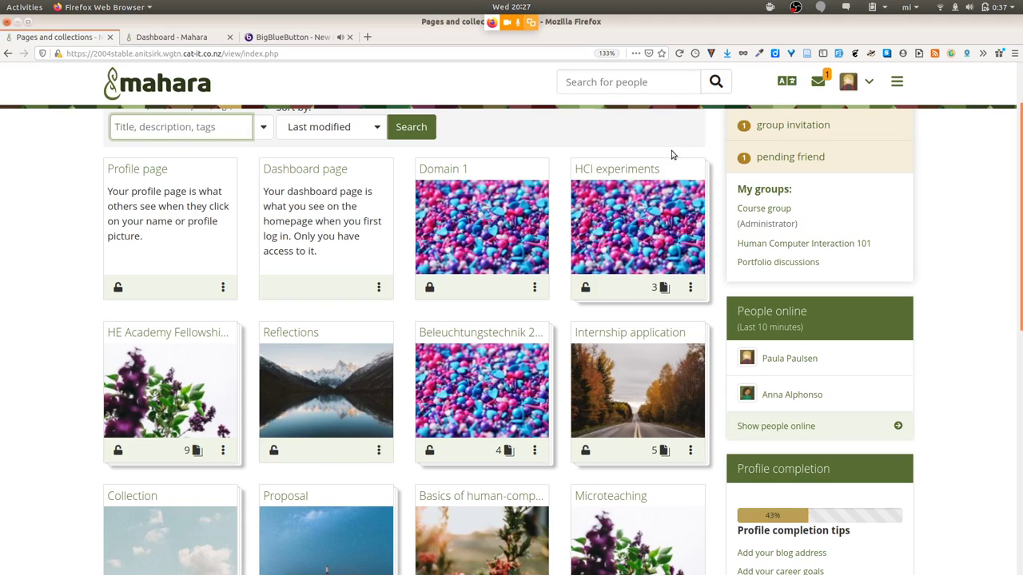
pyautogui.moveTo(644, 228)
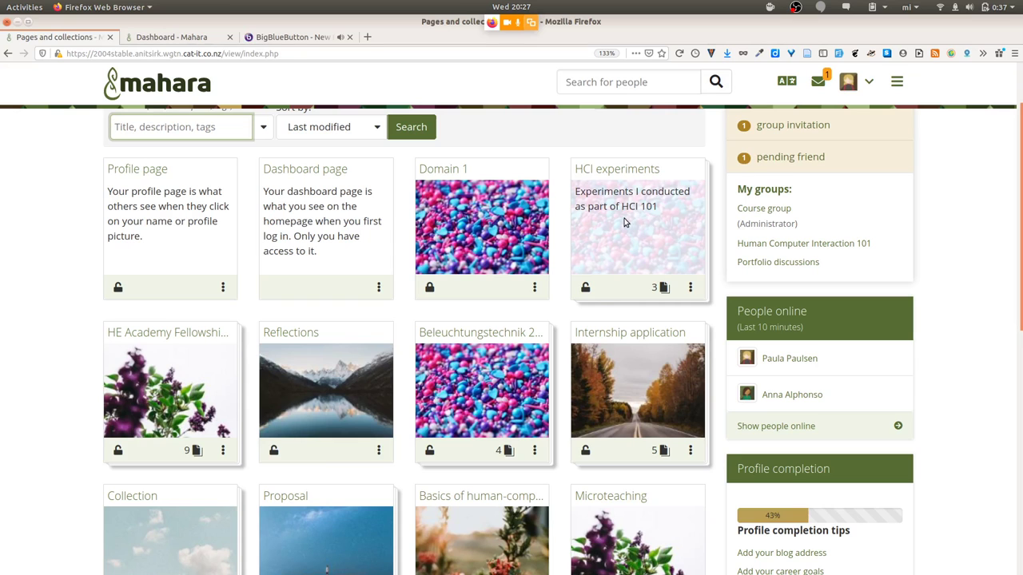
pyautogui.moveTo(499, 219)
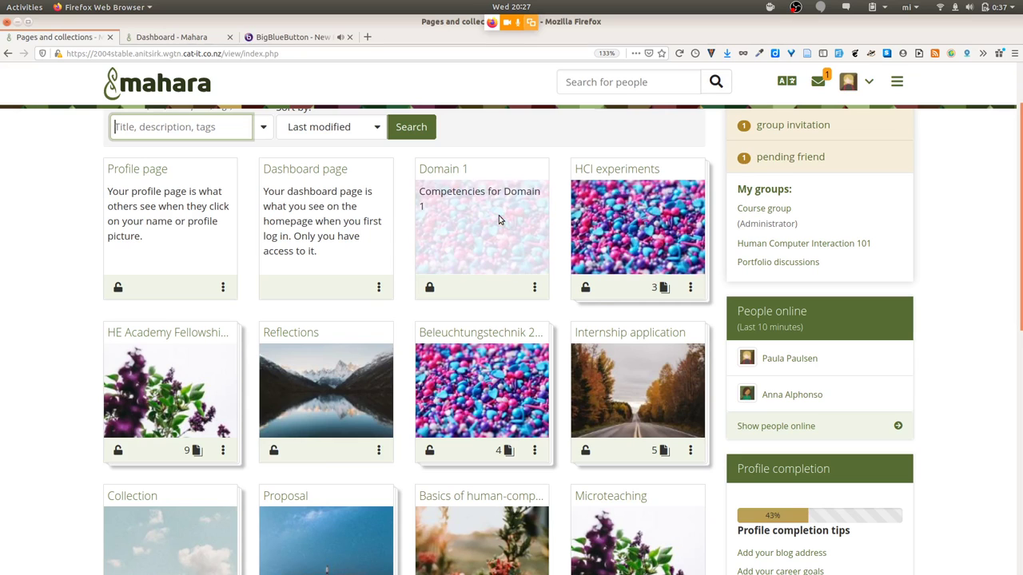
pyautogui.moveTo(644, 209)
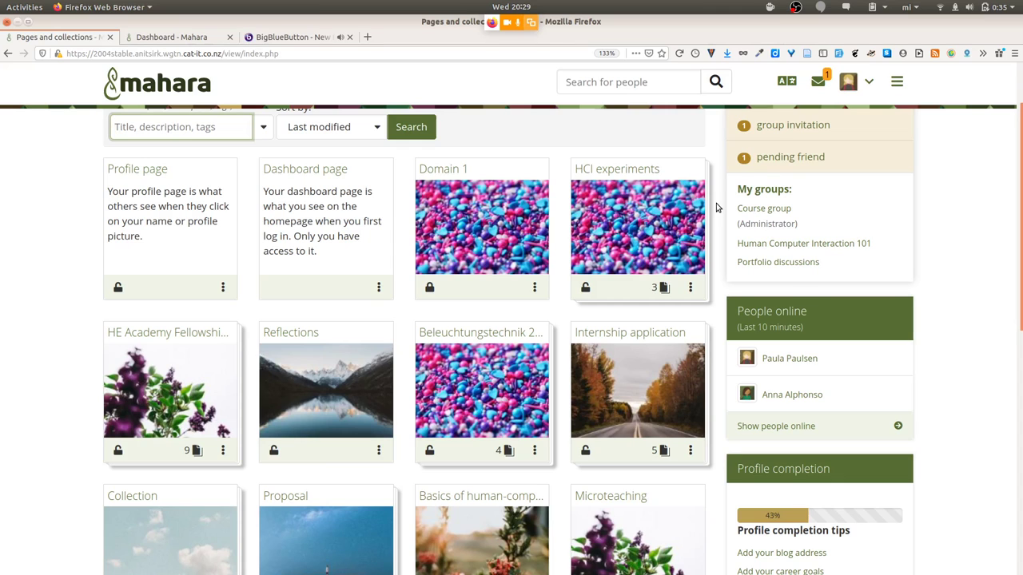
# - Switch to the Chromium window with the MyPortfolio home page and view its login box
pyautogui.hotkey('alt', 'Tab')
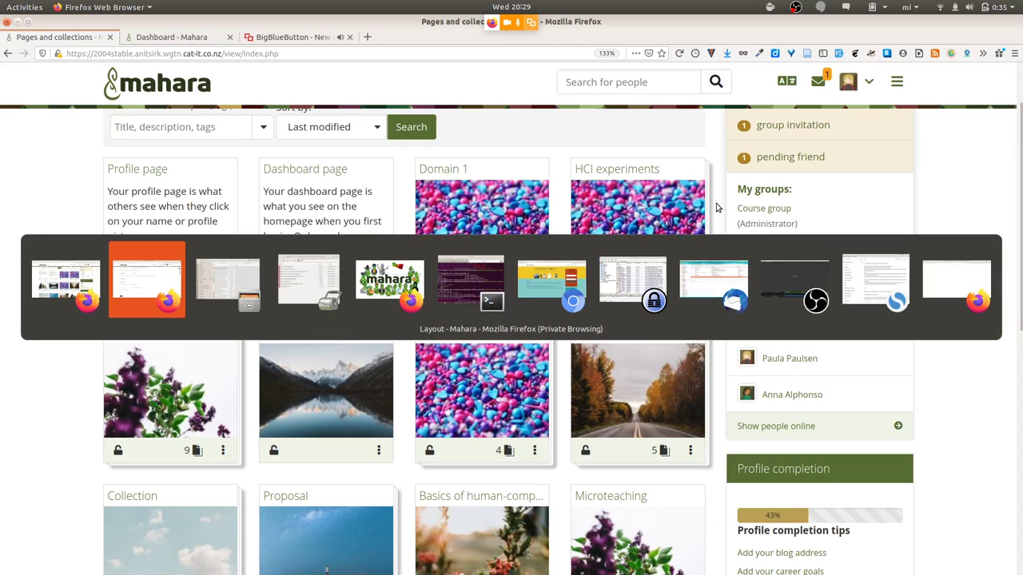
pyautogui.hotkey('alt', 'Tab')
pyautogui.hotkey('alt', 'Tab')
pyautogui.hotkey('alt', 'Tab')
pyautogui.hotkey('alt', 'Tab')
pyautogui.hotkey('alt', 'Tab')
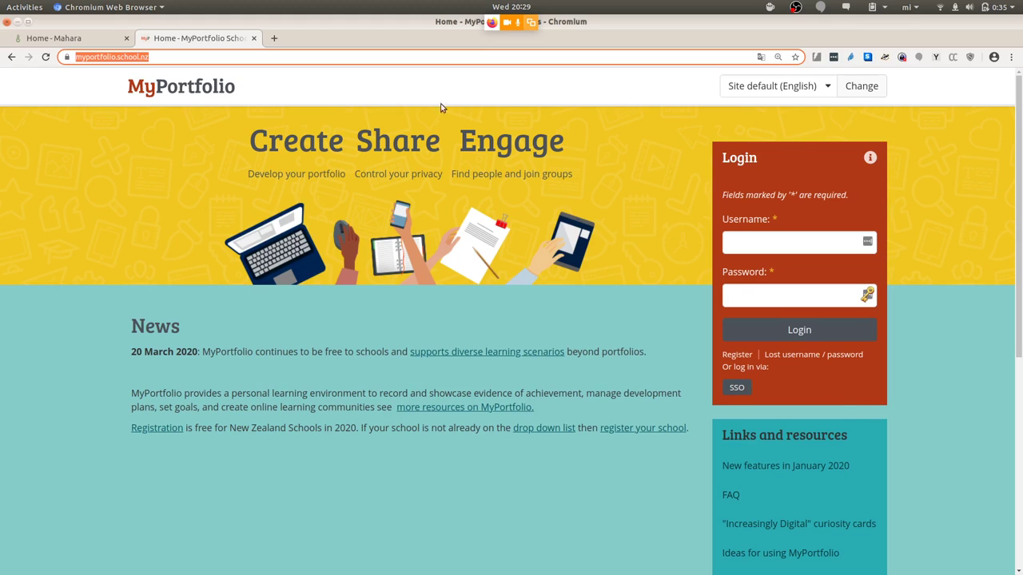
# - Switch to the Mahara demo site's home page, inspect the expanded Administration login form, and collapse it again
pyautogui.click(83, 40)
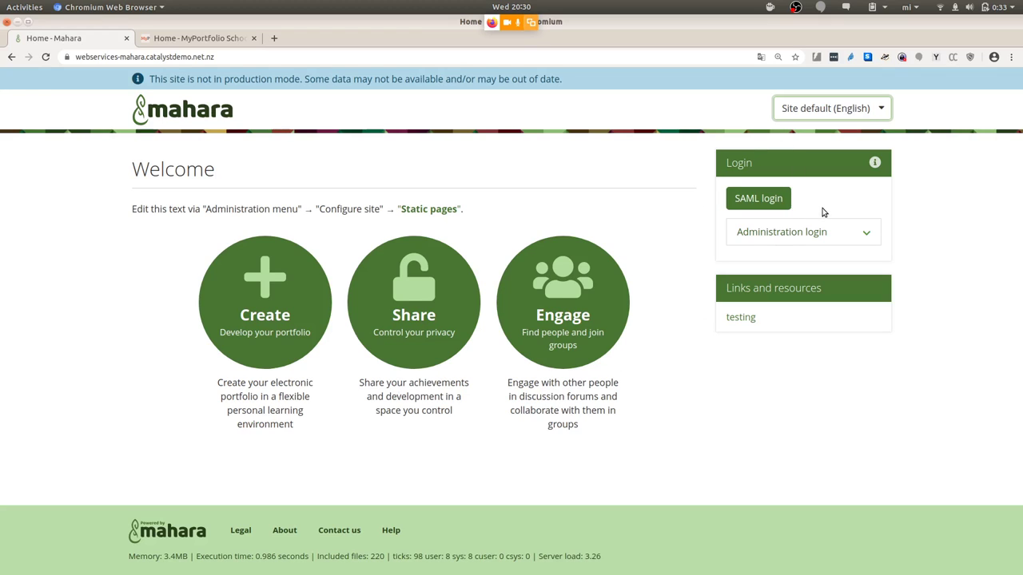
pyautogui.click(862, 237)
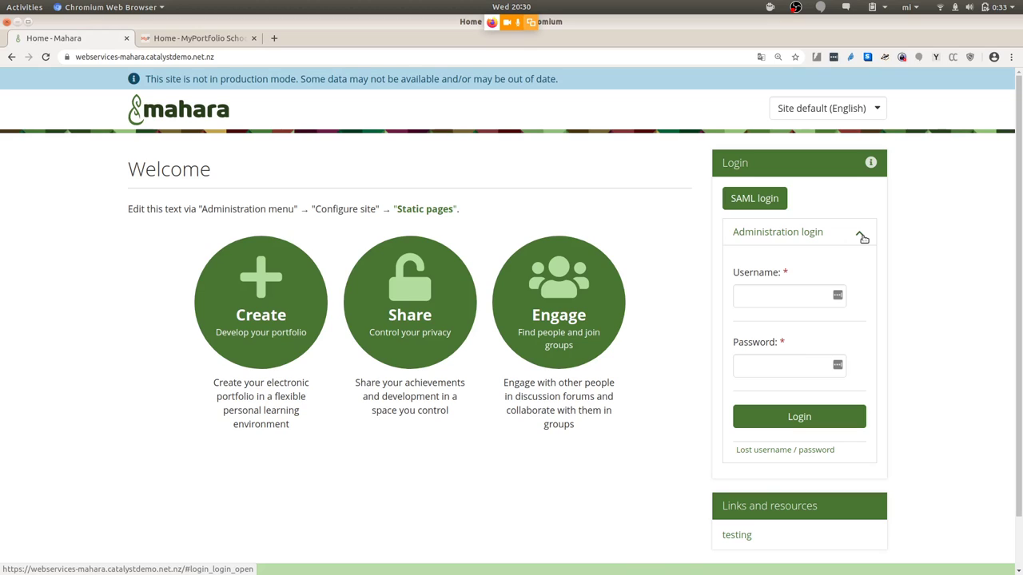
pyautogui.click(861, 235)
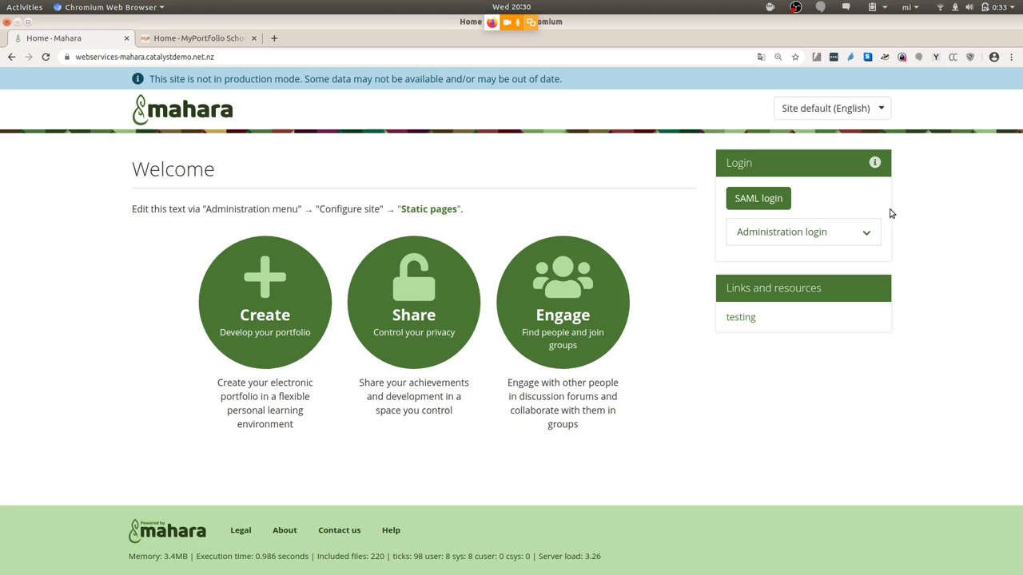
# - Switch back to Firefox and open the Institution membership settings on the demo site where the Dashboard is open
pyautogui.hotkey('alt', 'Tab')
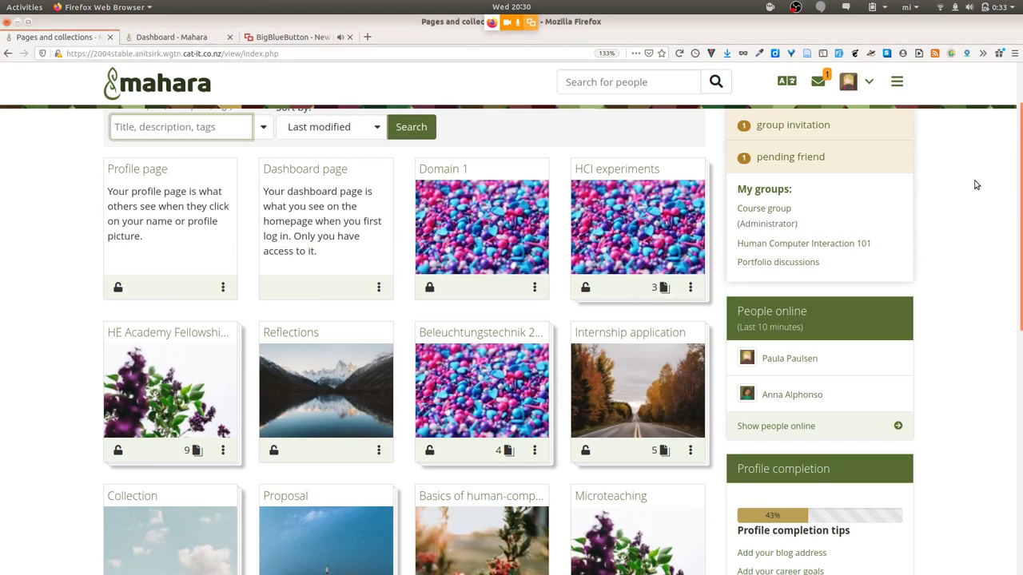
pyautogui.click(211, 41)
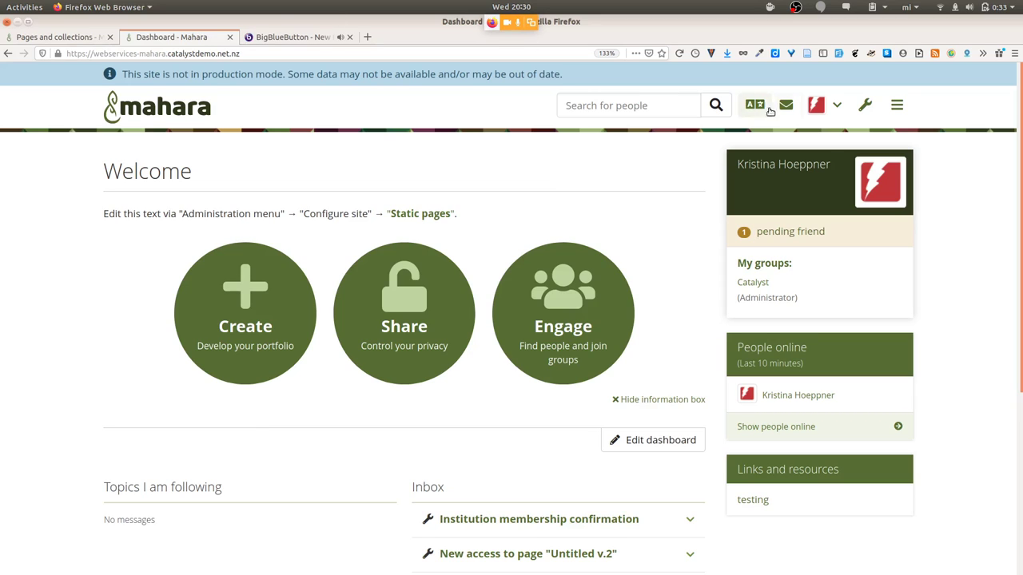
pyautogui.click(840, 106)
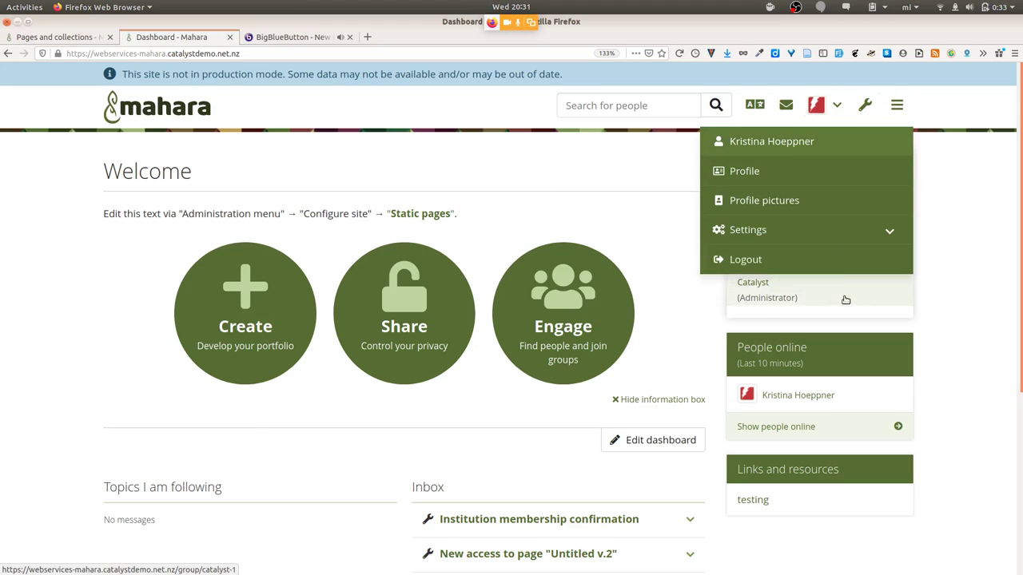
pyautogui.click(849, 237)
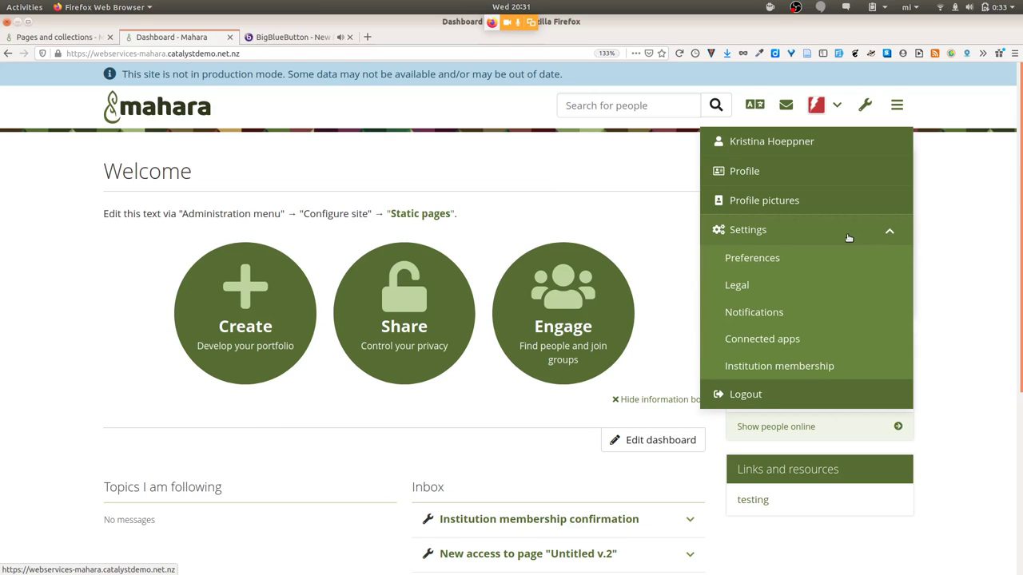
pyautogui.click(839, 365)
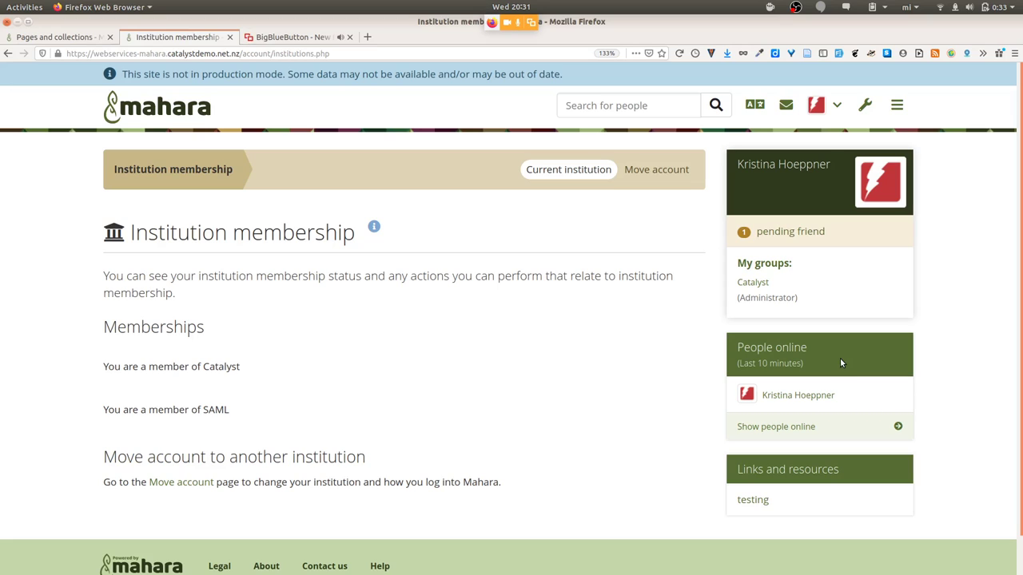
# - Open the Move account page under Institution membership and examine its contents
pyautogui.click(669, 166)
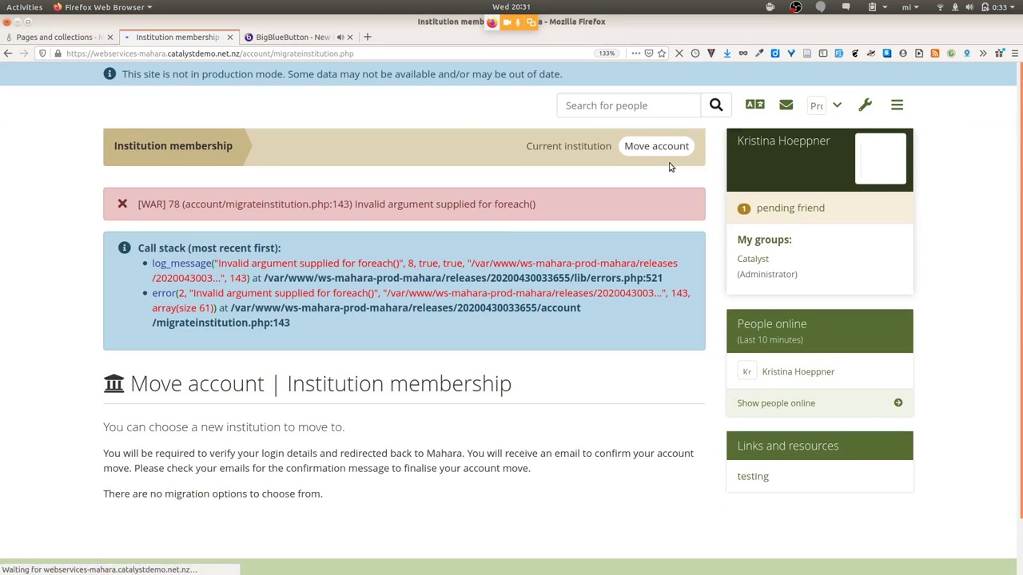
pyautogui.scroll(-2, 685, 433)
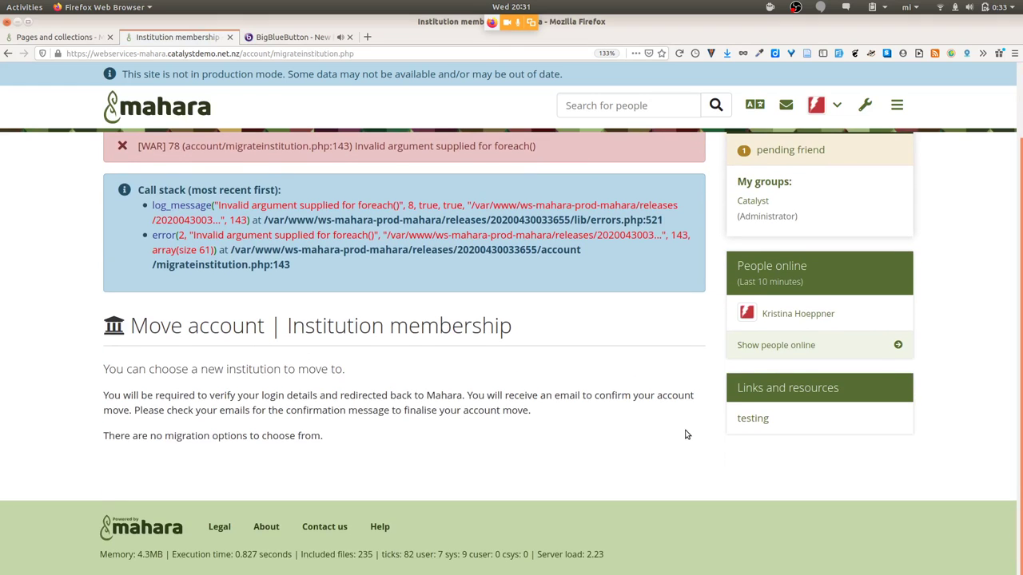
pyautogui.scroll(2, 685, 434)
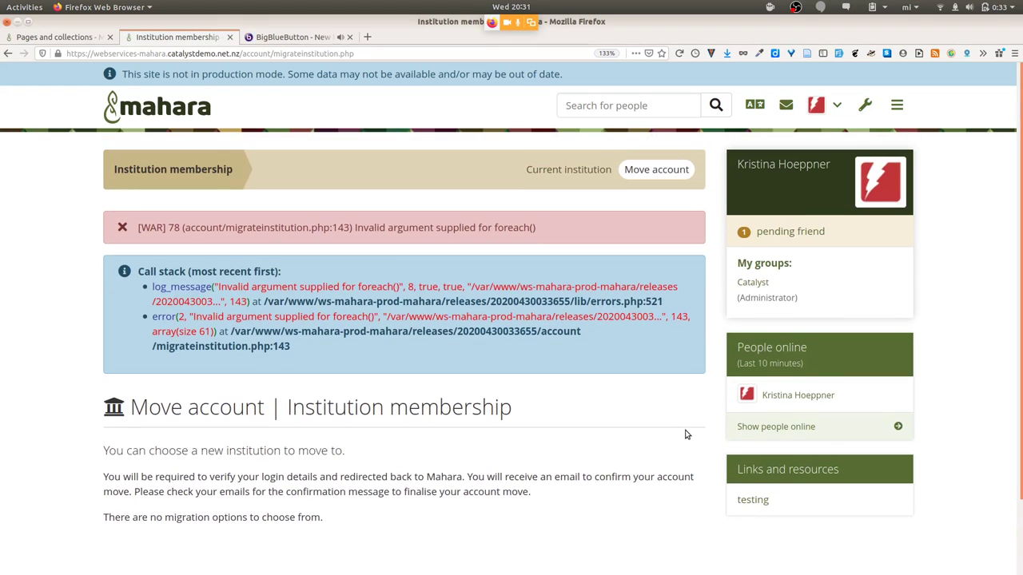
# - Open the Mahara manual at manual.mahara.org in a new browser tab
pyautogui.click(368, 36)
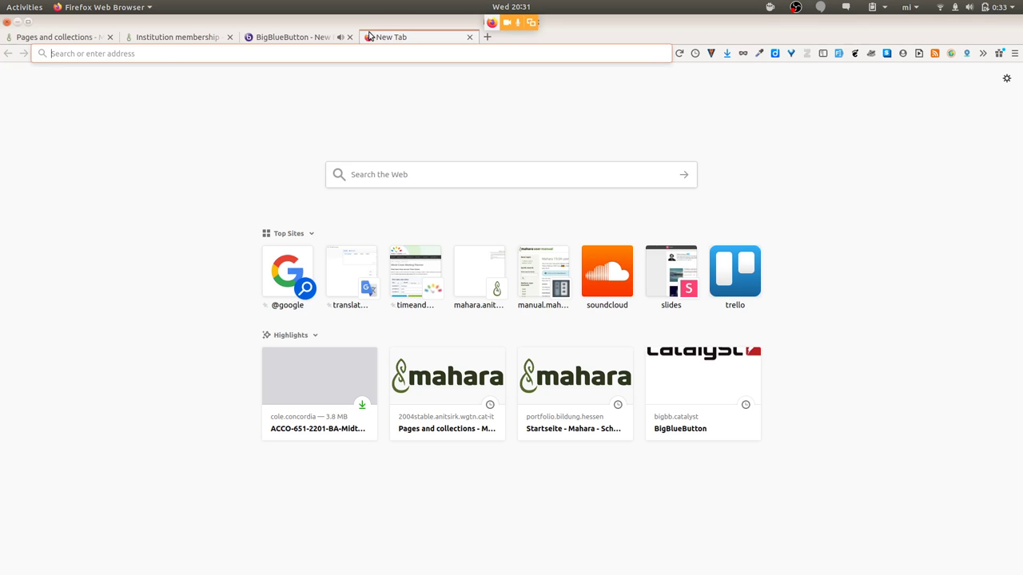
pyautogui.write('mast')
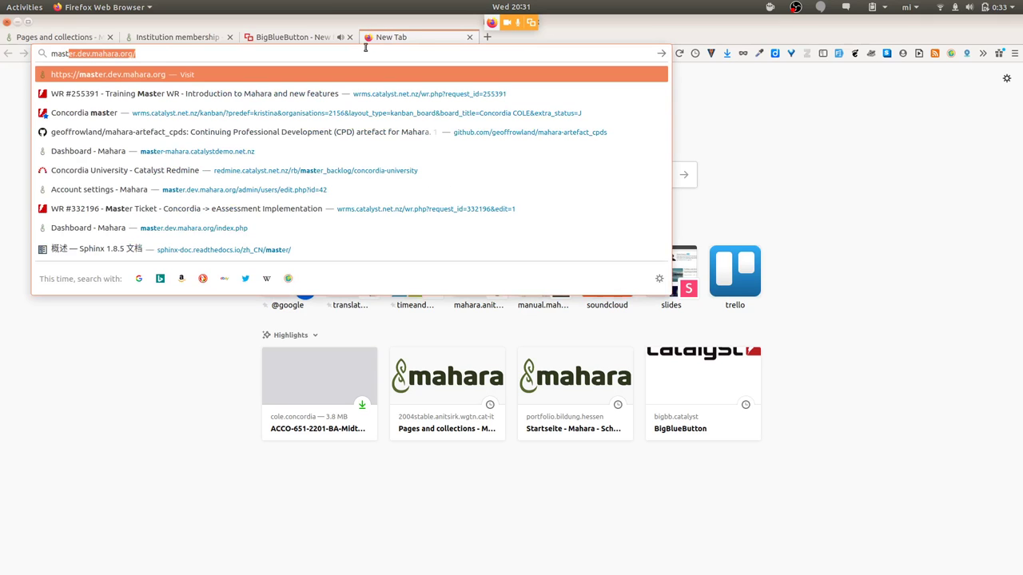
pyautogui.press('BackSpace')
pyautogui.press('BackSpace')
pyautogui.press('BackSpace')
pyautogui.write('nual')
pyautogui.press('Return')
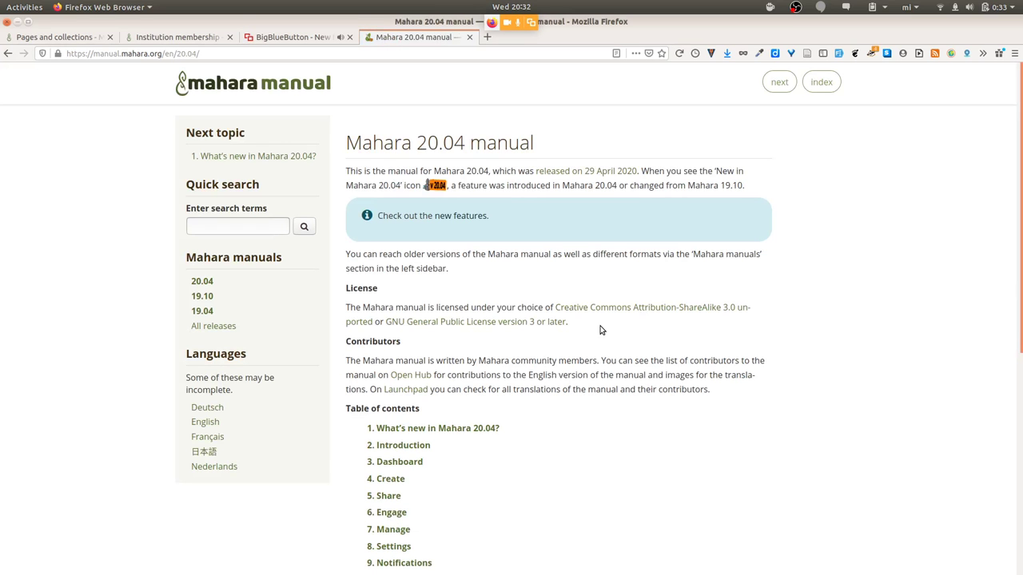
# - Open section 8.7.2 Move account from the manual's Settings chapter and examine how to select the institution to move to
pyautogui.hotkey('ctrl', '+')
pyautogui.hotkey('ctrl', '+')
pyautogui.scroll(-5, 602, 329)
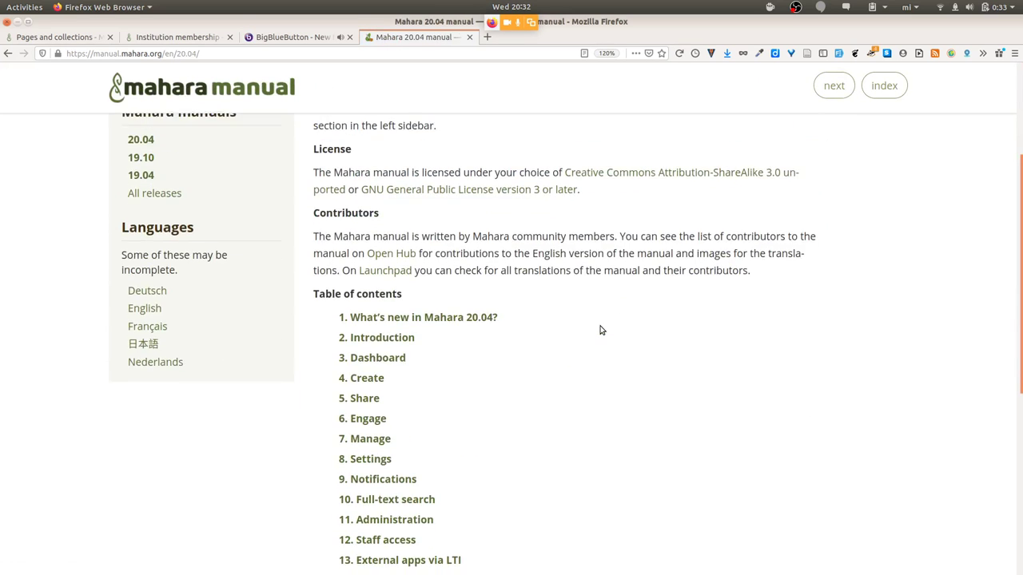
pyautogui.scroll(-1, 602, 330)
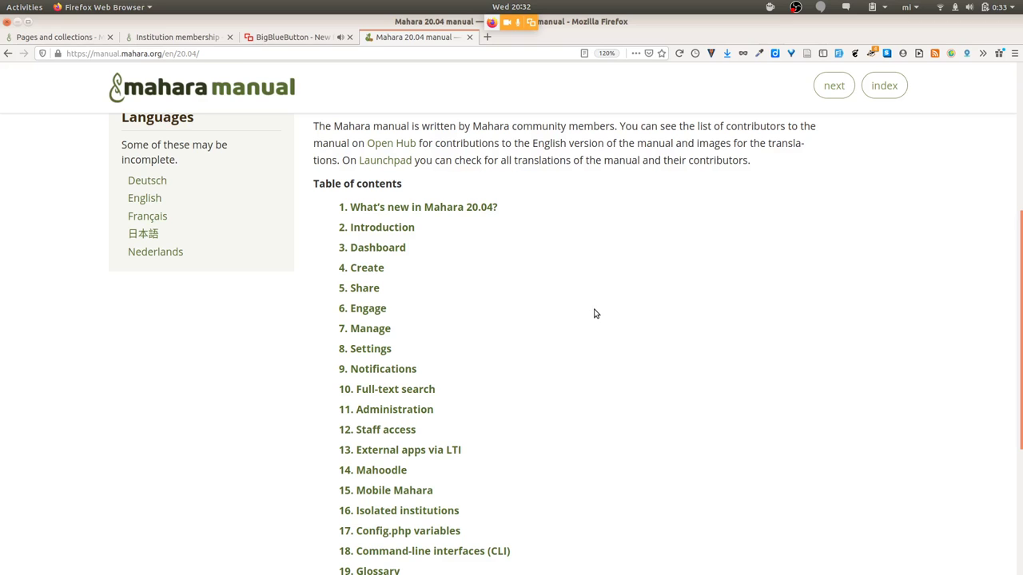
pyautogui.click(376, 351)
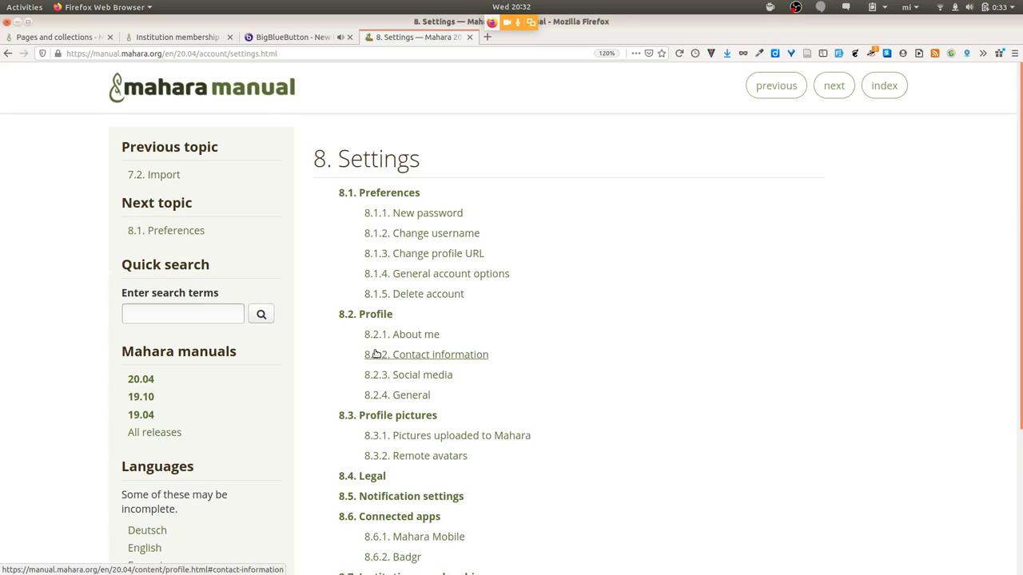
pyautogui.scroll(-4, 376, 354)
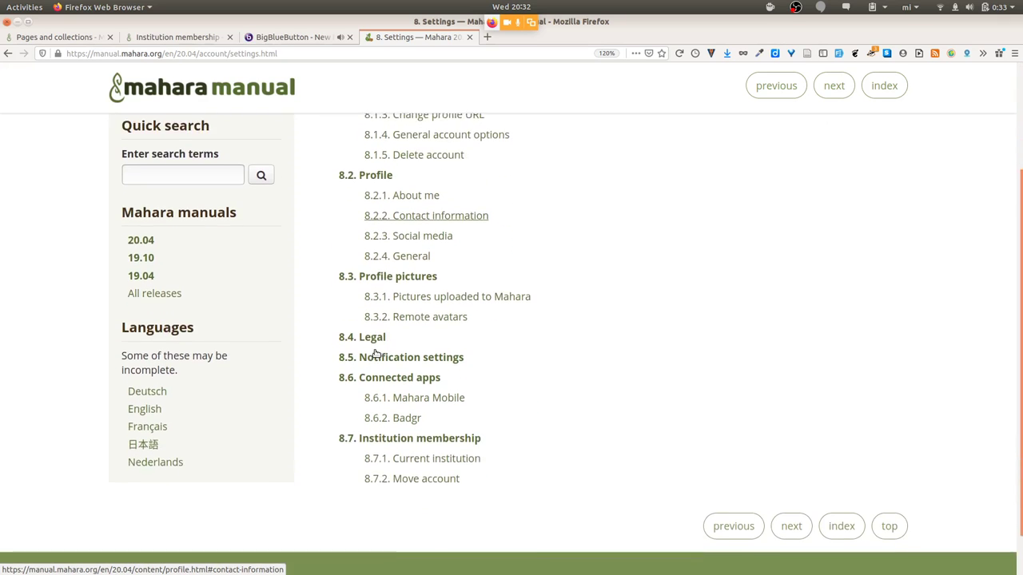
pyautogui.click(423, 429)
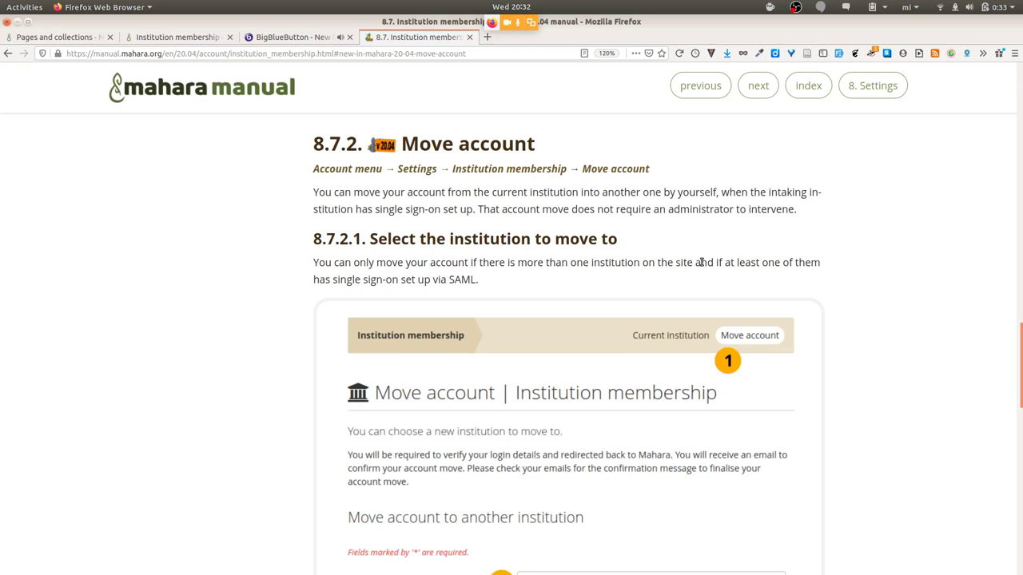
pyautogui.scroll(-3, 703, 264)
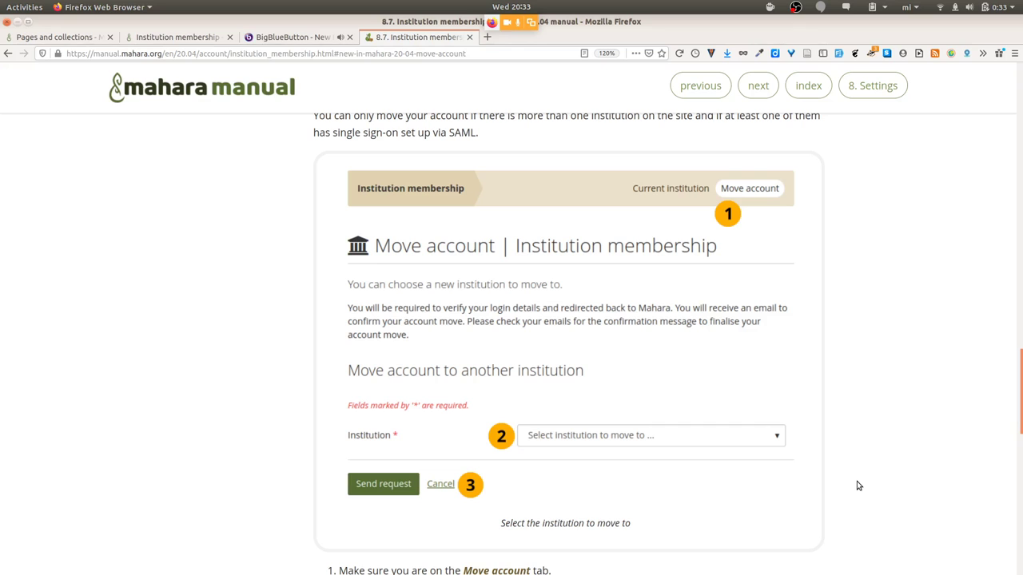
# - Switch to the private Firefox window and check the administration menu options on the demo site's Dashboard
pyautogui.hotkey('alt', 'Tab')
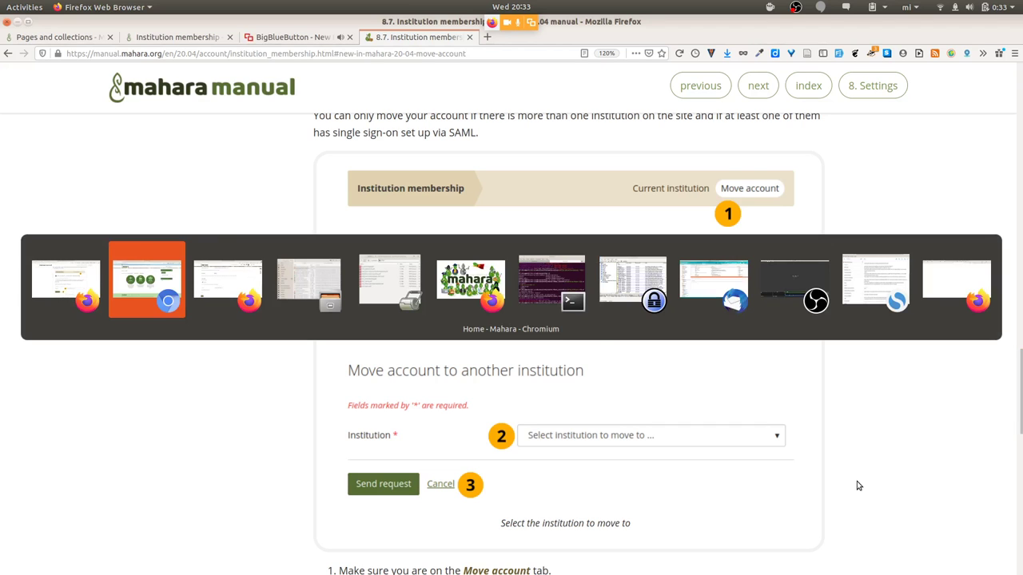
pyautogui.hotkey('alt', 'Tab')
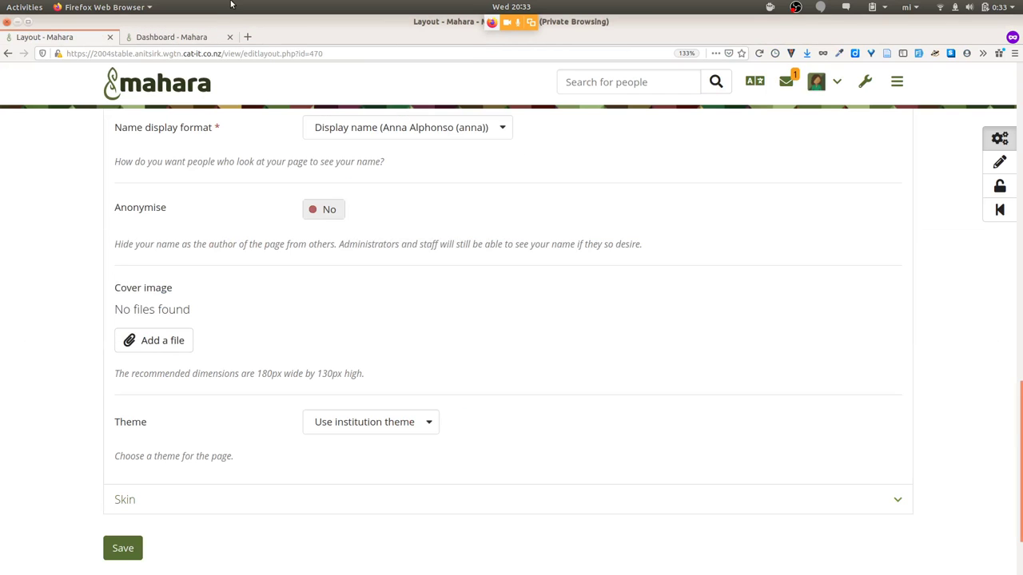
pyautogui.click(189, 36)
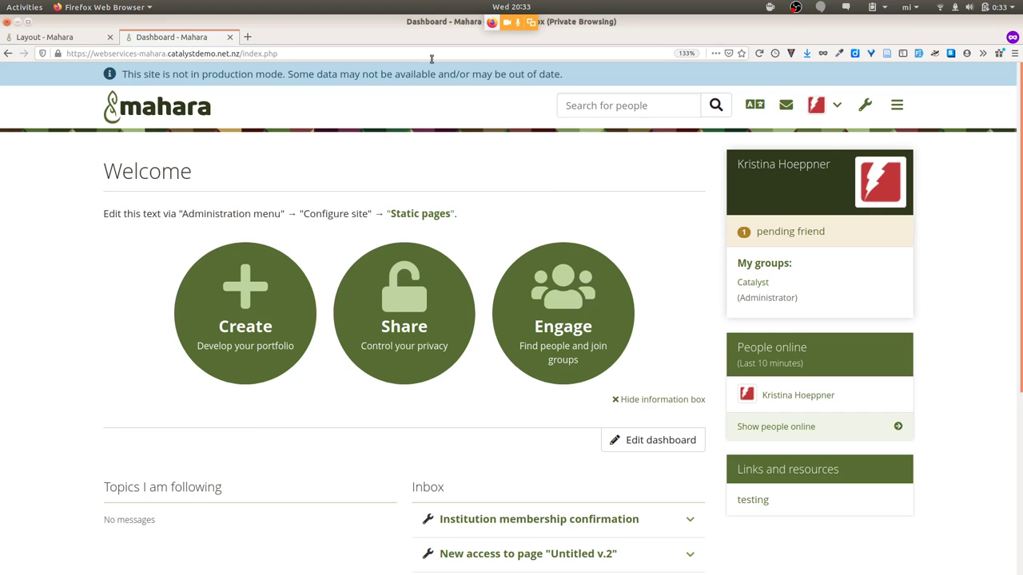
pyautogui.click(855, 109)
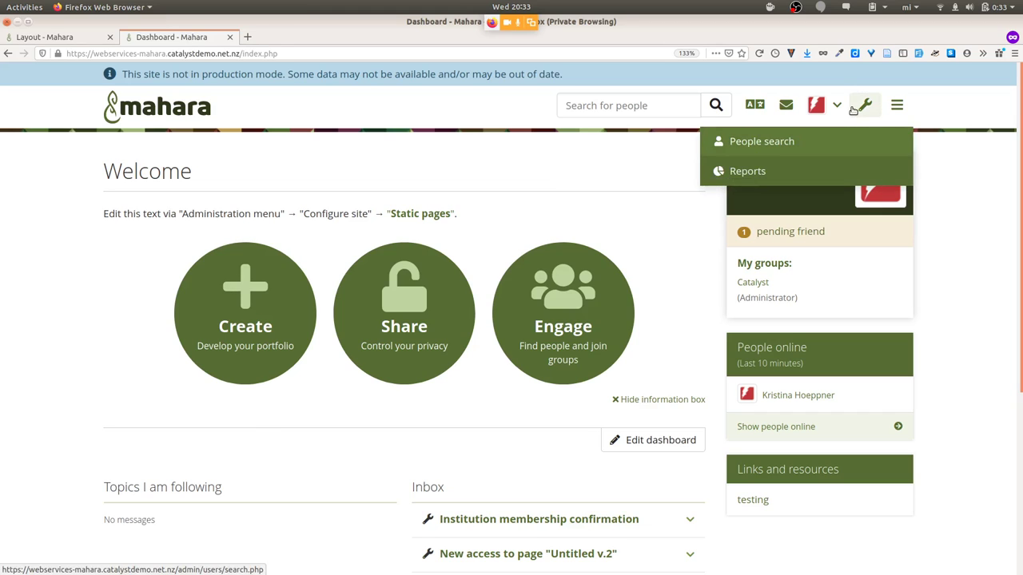
pyautogui.click(952, 176)
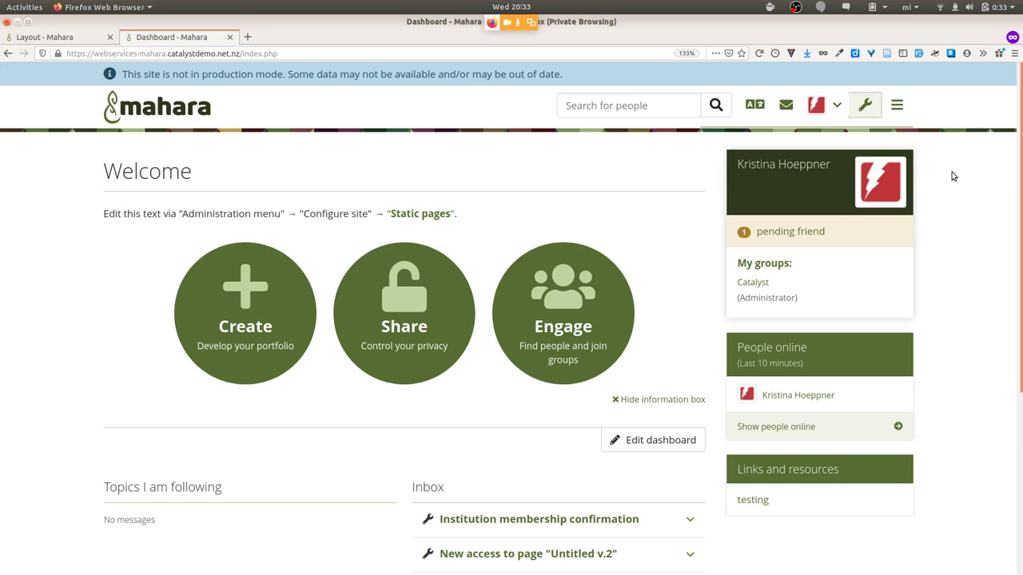
# - Open master.dev.mahara.org in a new browser tab and log in with the saved site administrator username and password
pyautogui.click(250, 38)
pyautogui.write('master.dev.mahara.org')
pyautogui.press('Return')
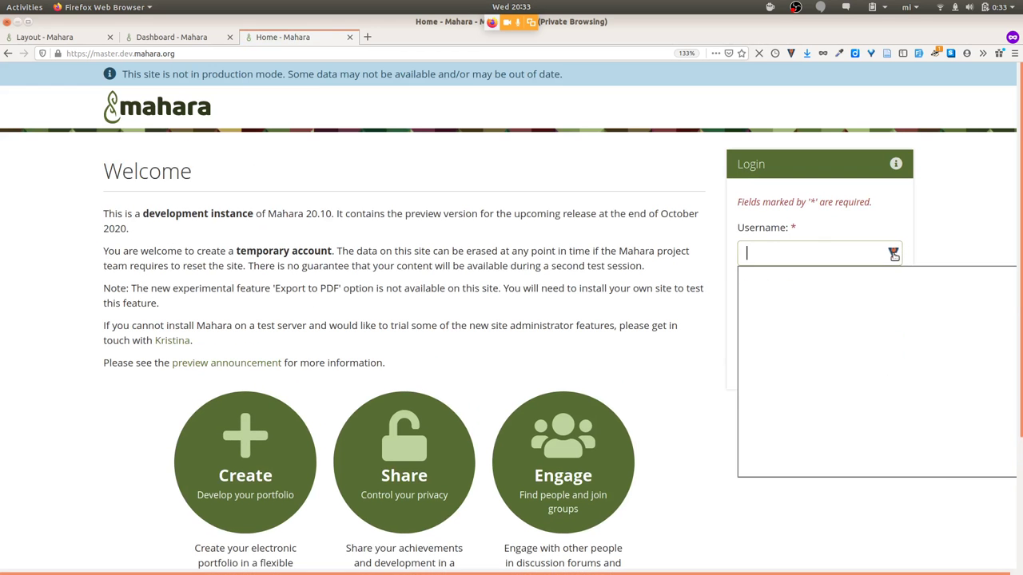
pyautogui.click(893, 252)
pyautogui.click(855, 298)
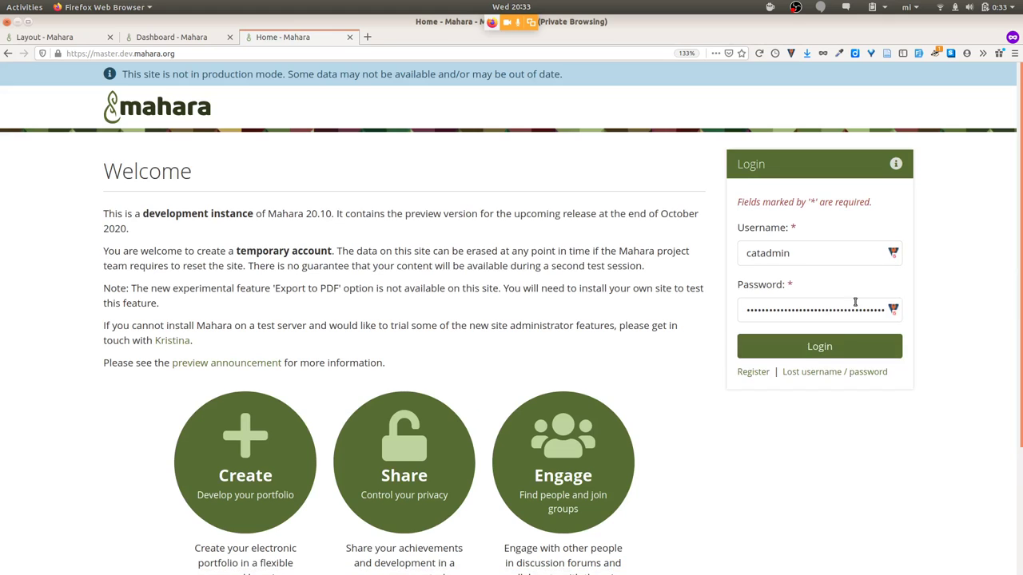
pyautogui.click(834, 357)
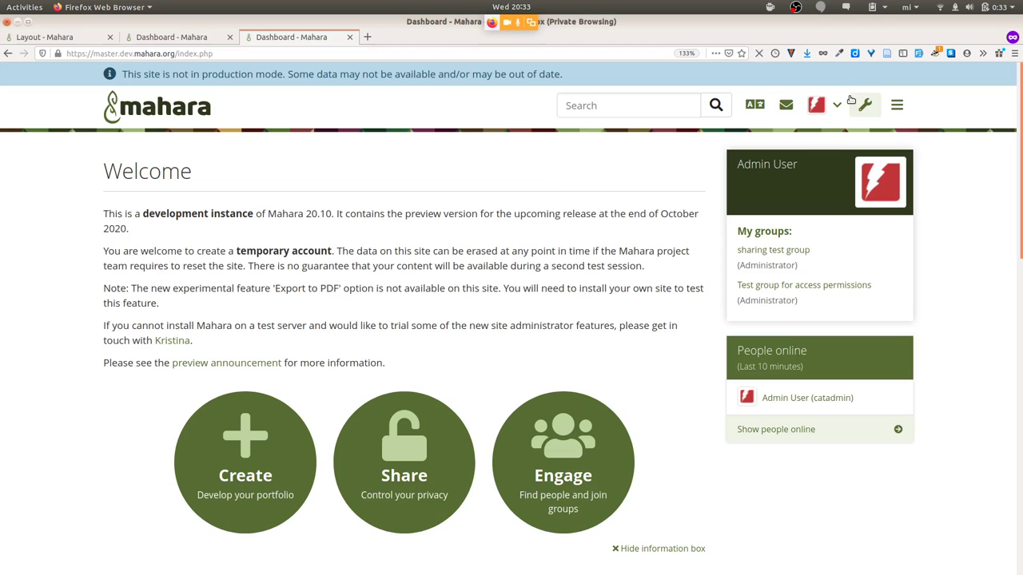
# - Open the settings of the School institution from the site's institution administration
pyautogui.click(866, 106)
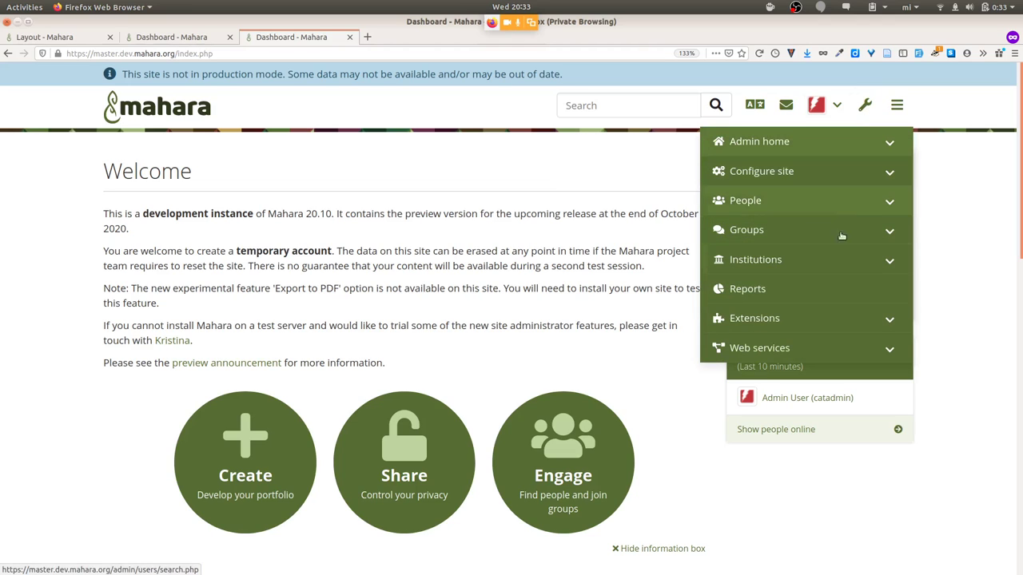
pyautogui.click(842, 258)
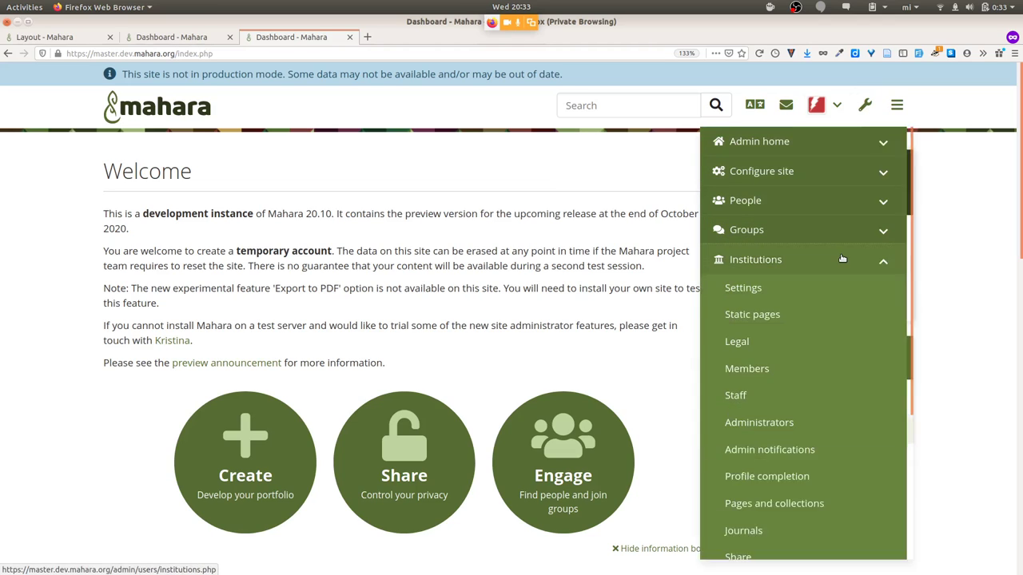
pyautogui.click(815, 291)
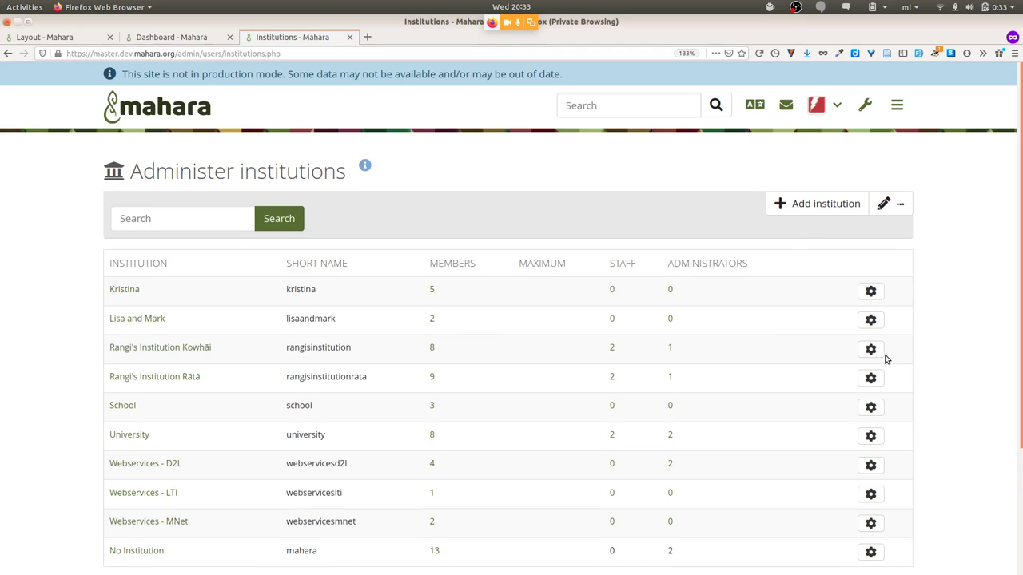
pyautogui.click(871, 408)
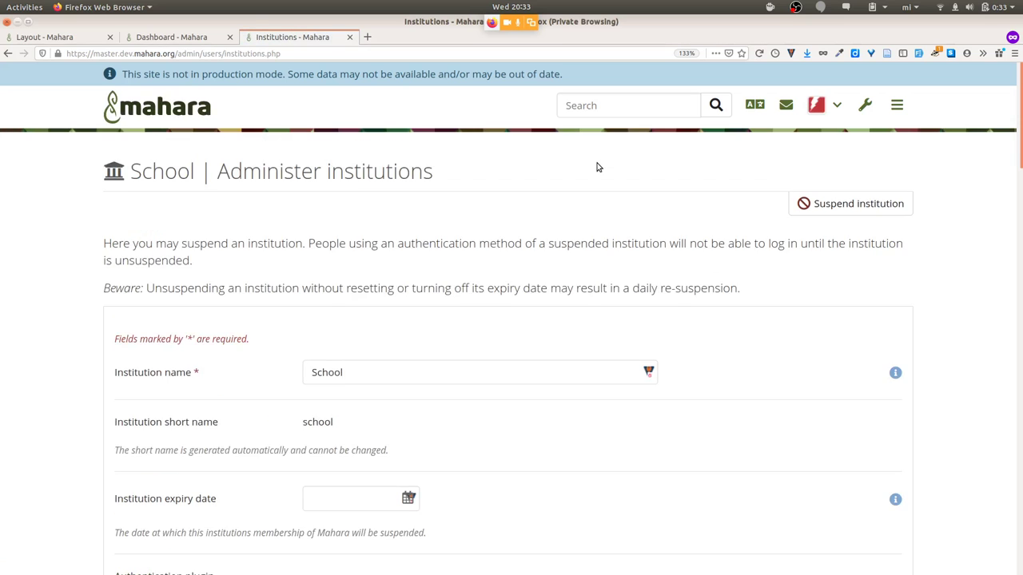
# - Start adding the SAML 2.0 Identity Provider authentication plugin to the School institution
pyautogui.scroll(-5, 598, 166)
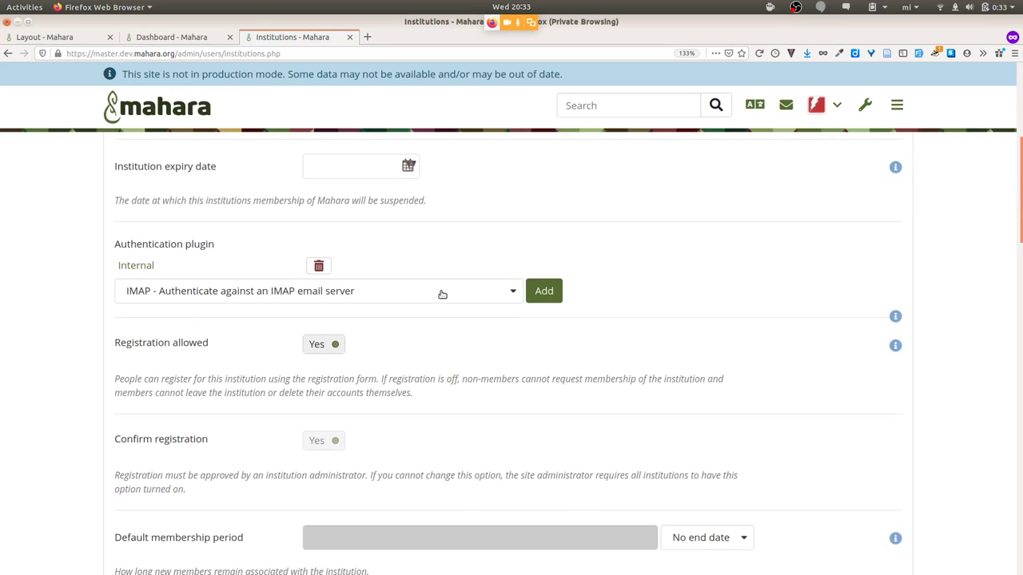
pyautogui.click(442, 294)
pyautogui.click(407, 362)
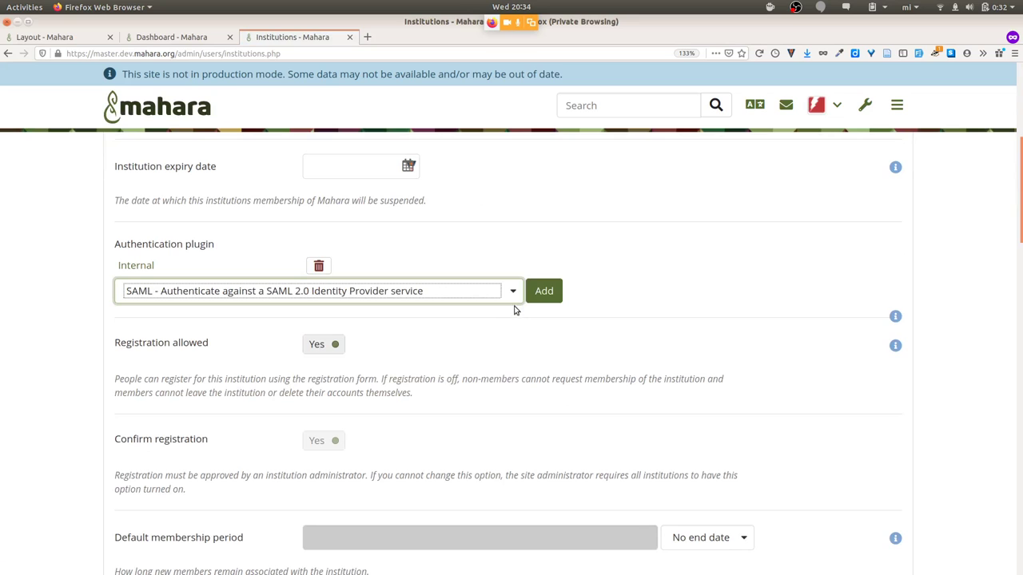
pyautogui.click(543, 291)
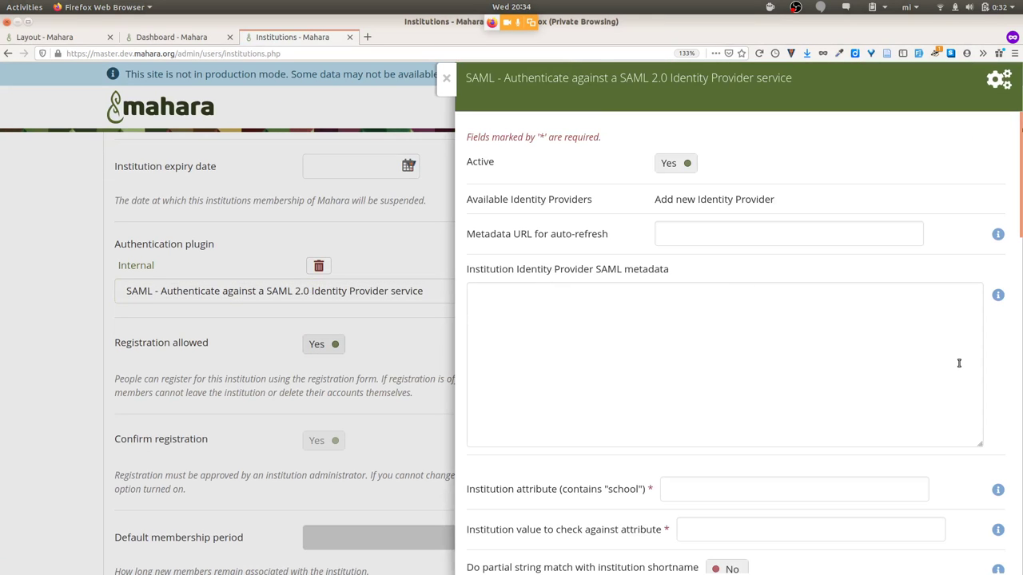
# - Examine the role mapping fields in the SAML configuration, from 'Site administrator' to 'Auto group administration'
pyautogui.scroll(-10, 959, 362)
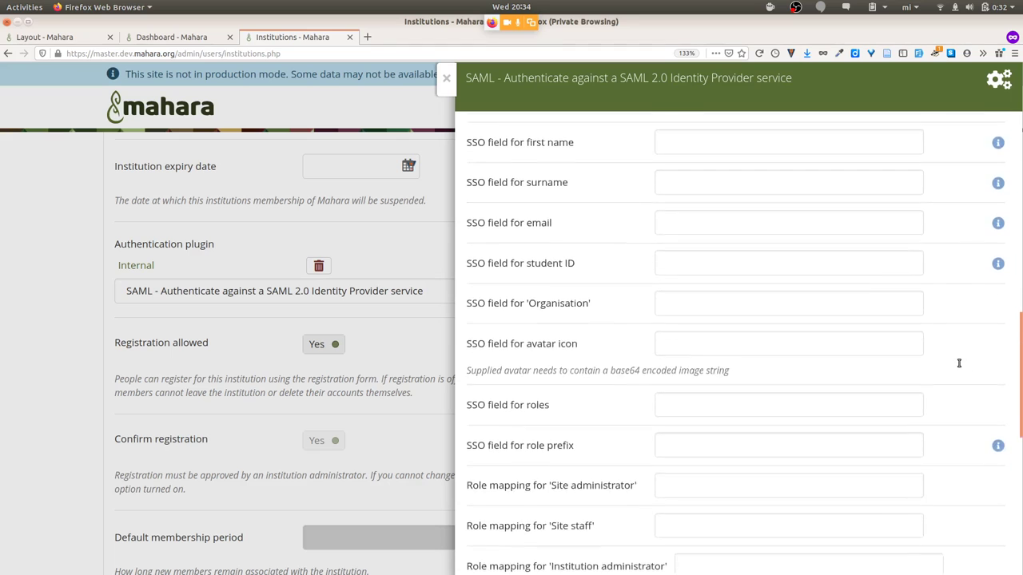
pyautogui.scroll(-3, 959, 363)
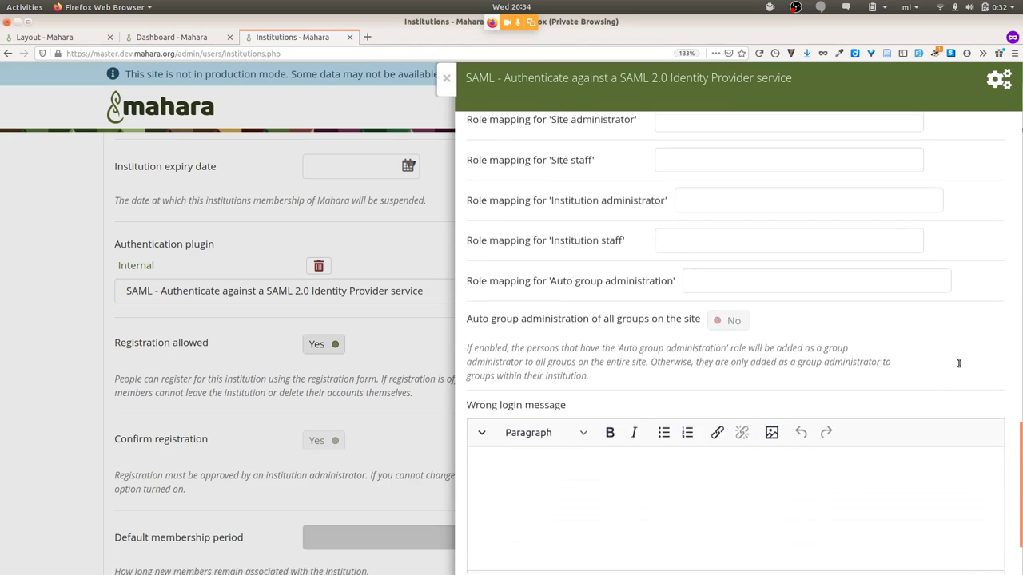
pyautogui.scroll(1, 960, 367)
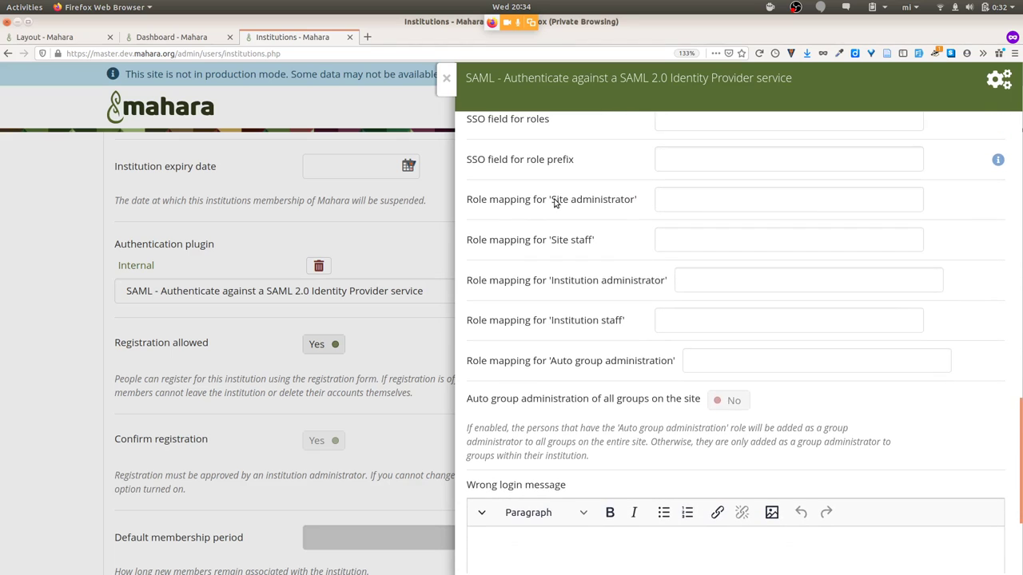
pyautogui.moveTo(553, 200); pyautogui.dragTo(634, 203)
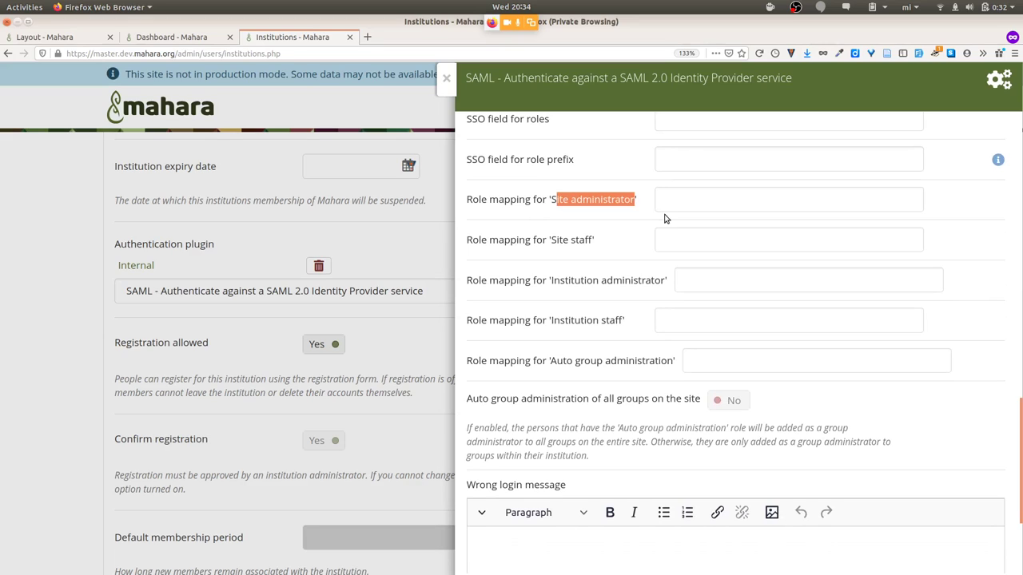
pyautogui.click(637, 206)
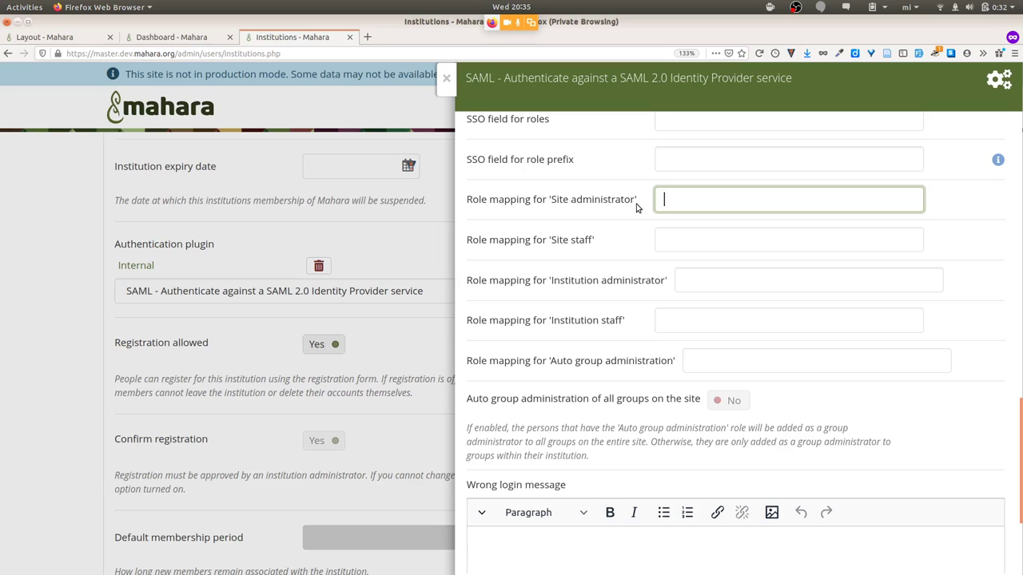
pyautogui.click(729, 323)
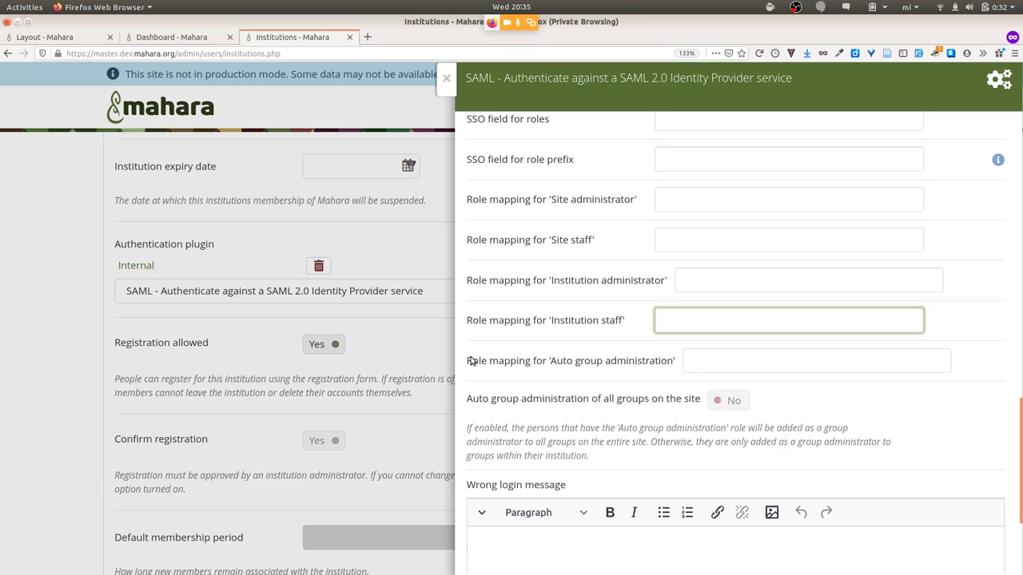
pyautogui.moveTo(468, 361); pyautogui.dragTo(476, 361)
pyautogui.moveTo(611, 356); pyautogui.dragTo(675, 366)
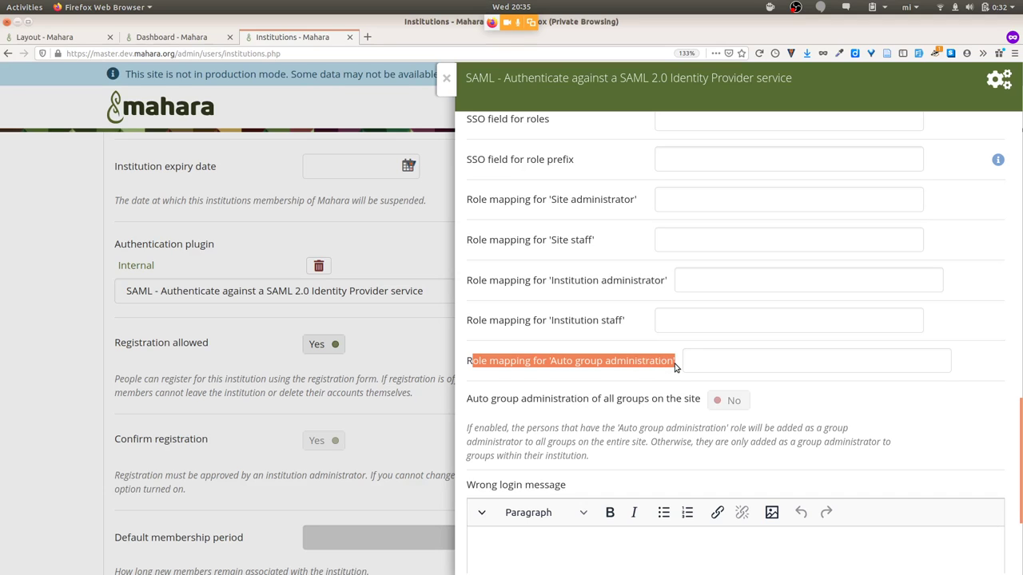
pyautogui.click(675, 366)
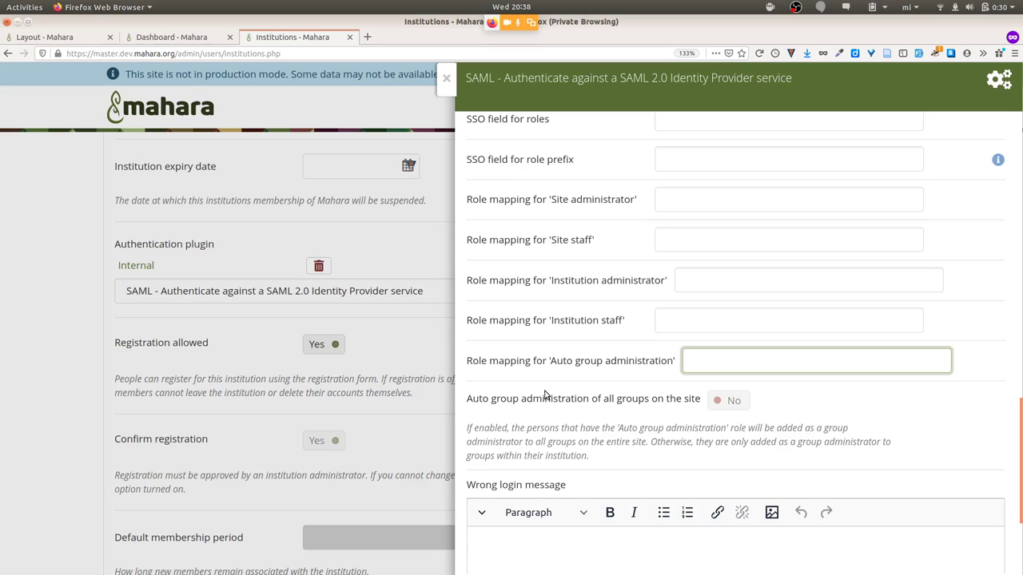
# - Switch to the Mahara presentation window and go to the "Users are people" slide
pyautogui.hotkey('alt', 'Tab')
pyautogui.hotkey('alt', 'Tab')
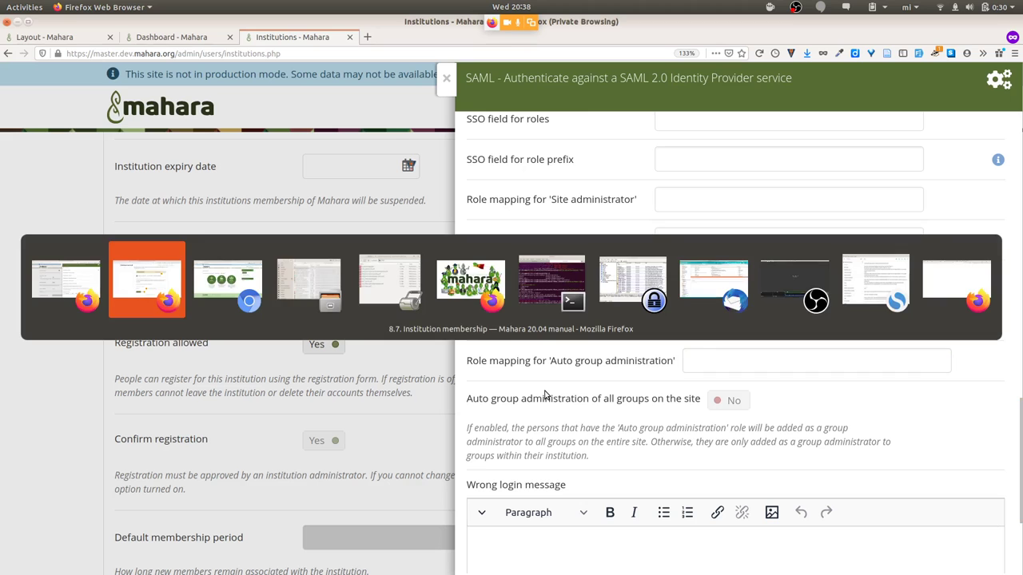
pyautogui.hotkey('alt', 'Tab')
pyautogui.hotkey('alt', 'Tab')
pyautogui.hotkey('alt', 'Tab')
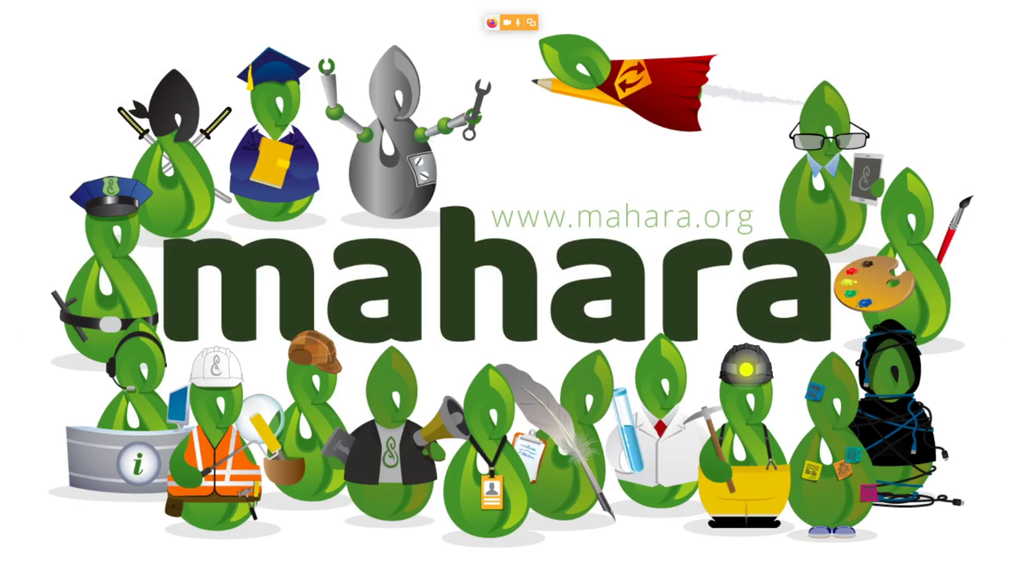
pyautogui.press('Right')
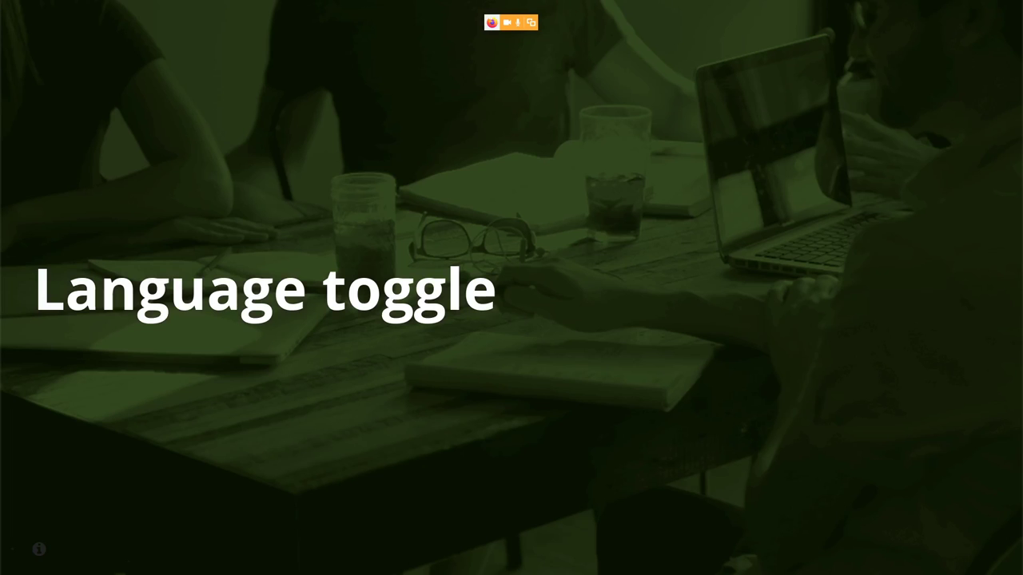
pyautogui.press('Right')
pyautogui.press('Home')
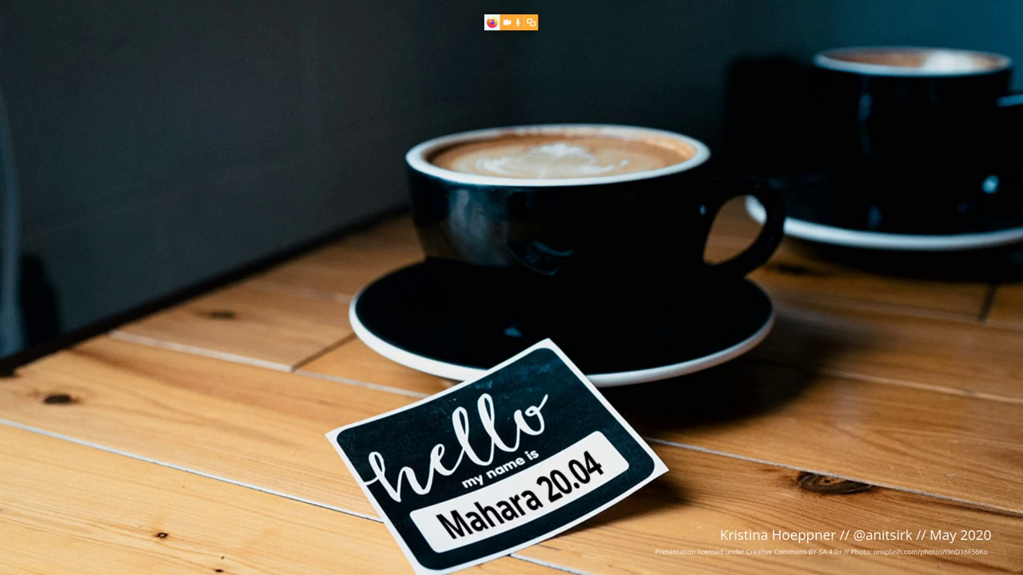
pyautogui.press('End')
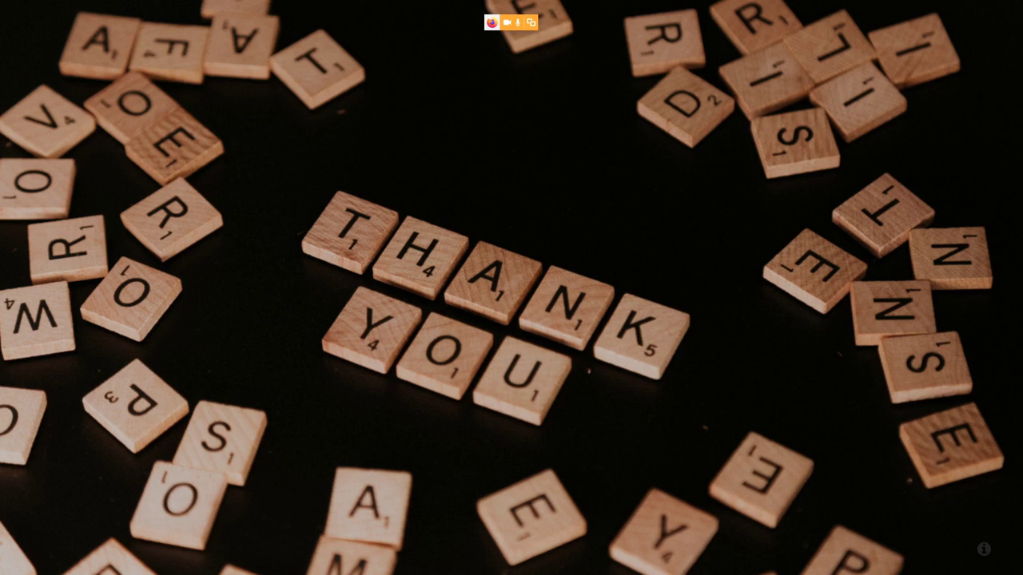
pyautogui.press('Left')
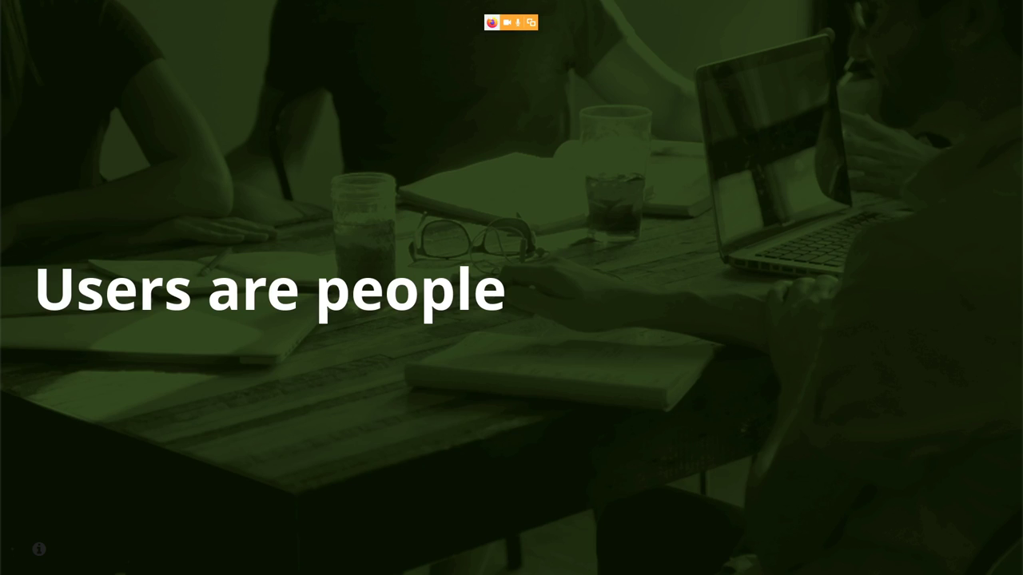